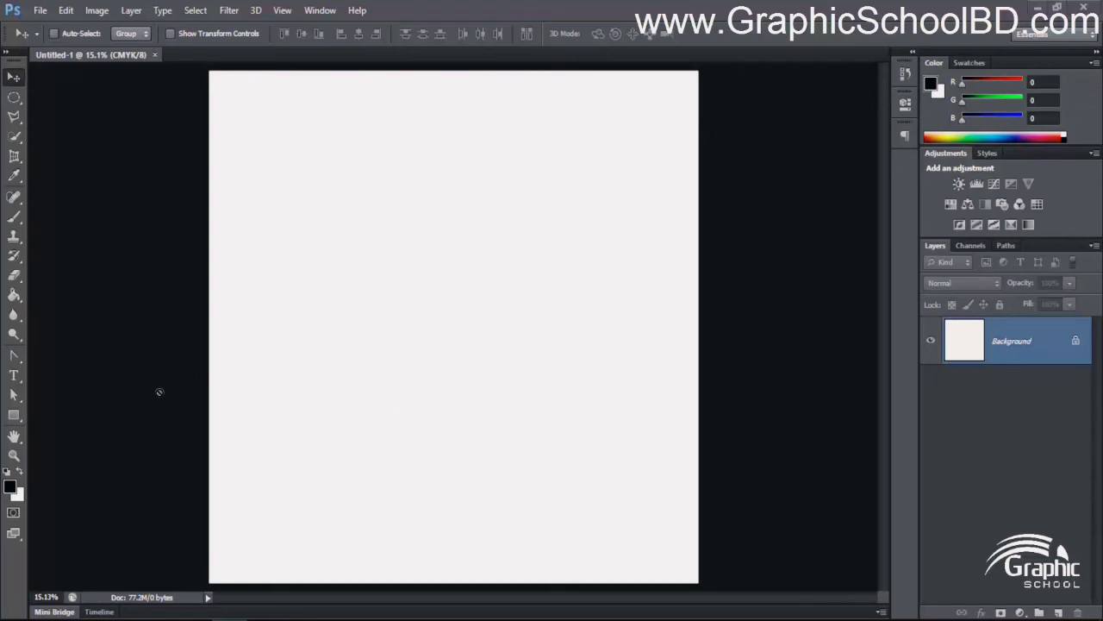
left_click(12, 415)
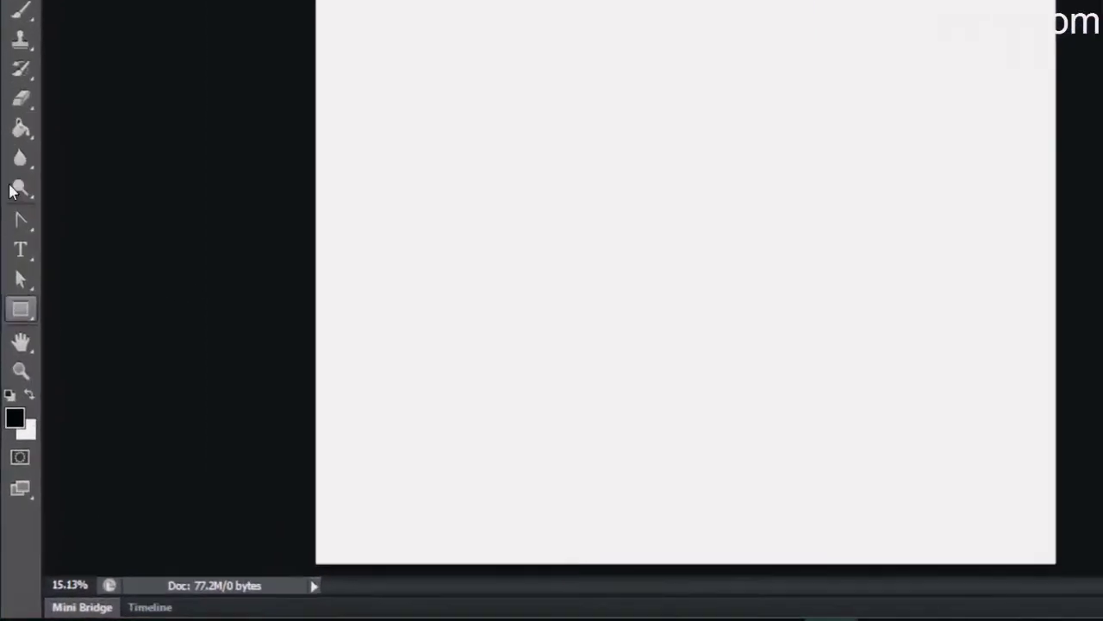
right_click(31, 310)
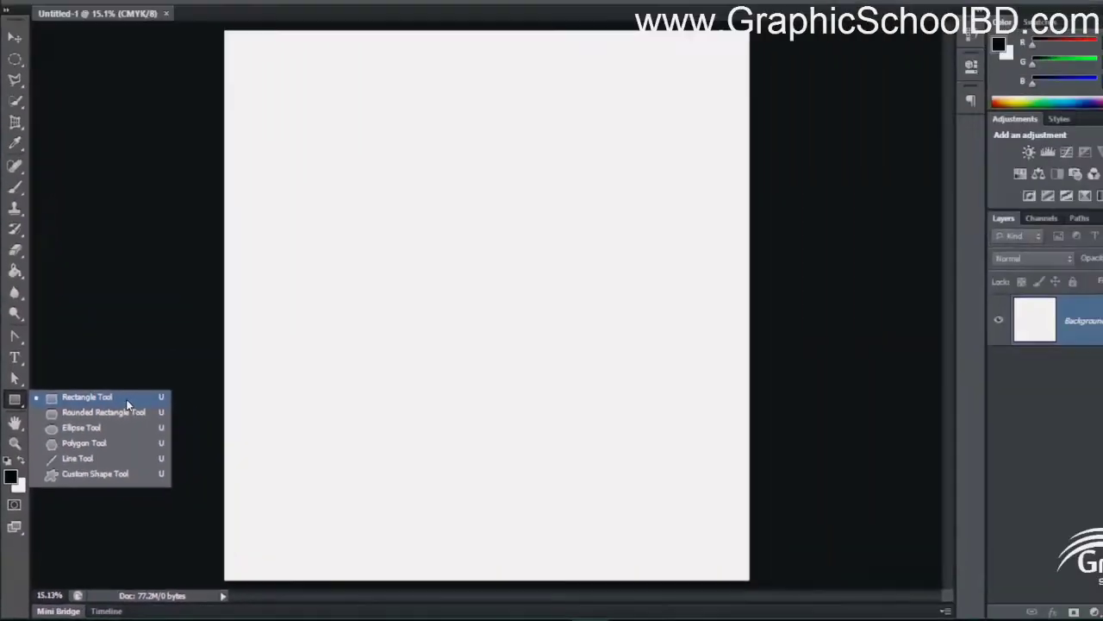
key("space")
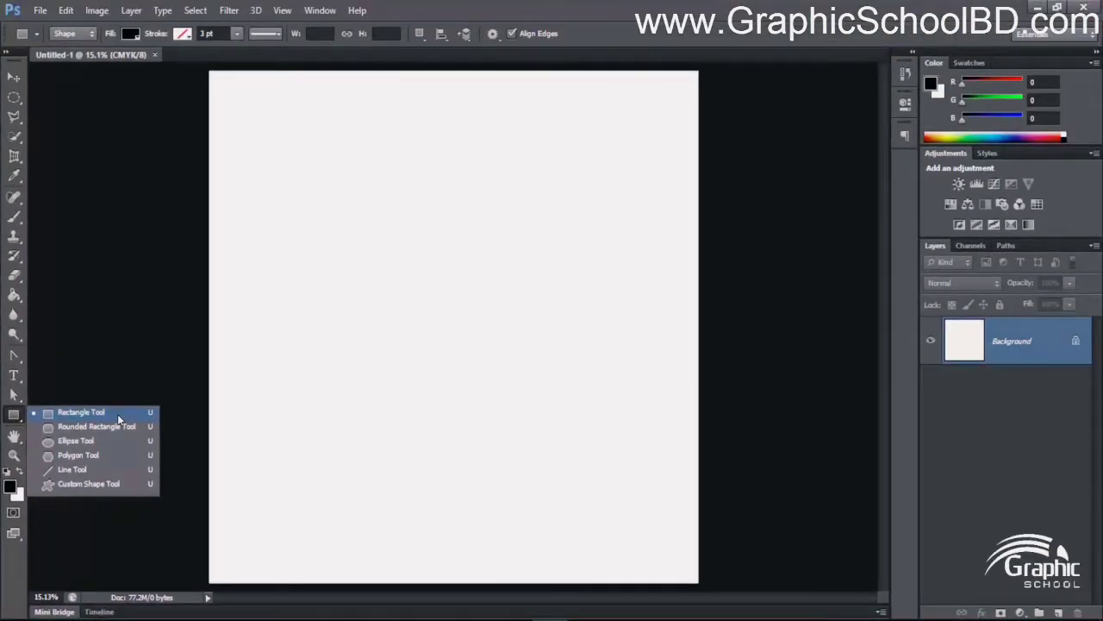
left_click(95, 337)
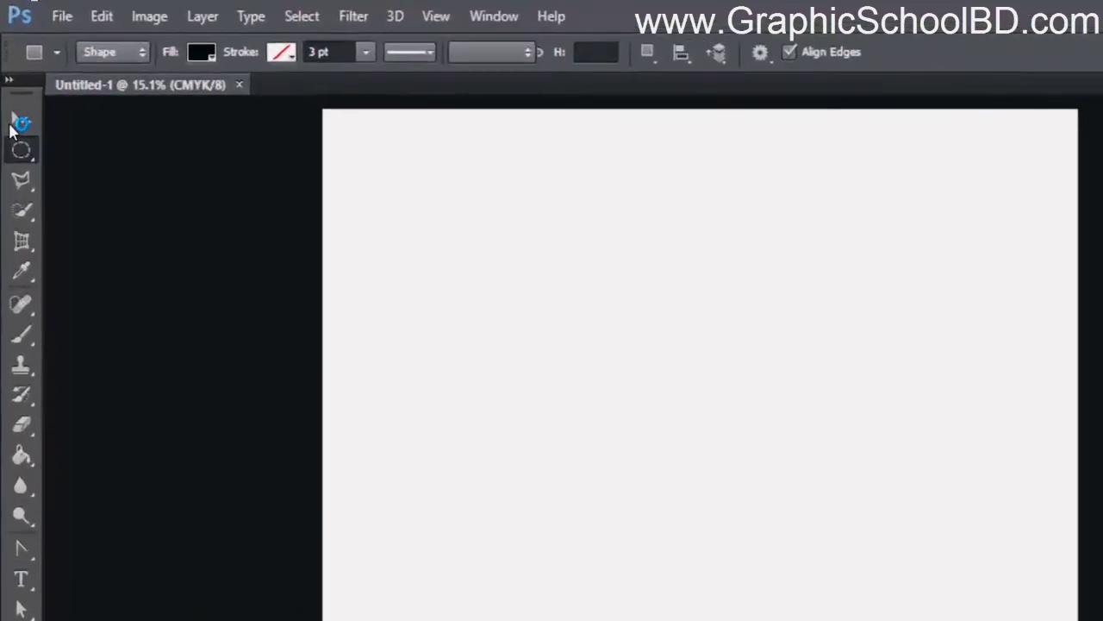
right_click(13, 98)
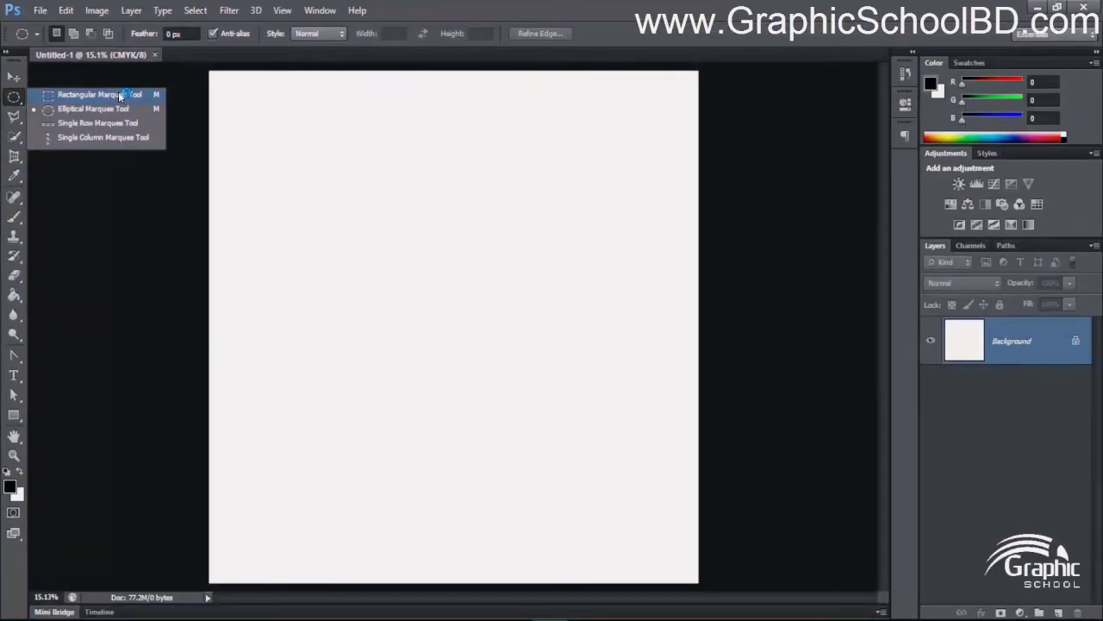
Step: Draw a black rectangle shape about 4316 × 1984 px across the upper half of the canvas, discarding the first attempt
left_click(14, 415)
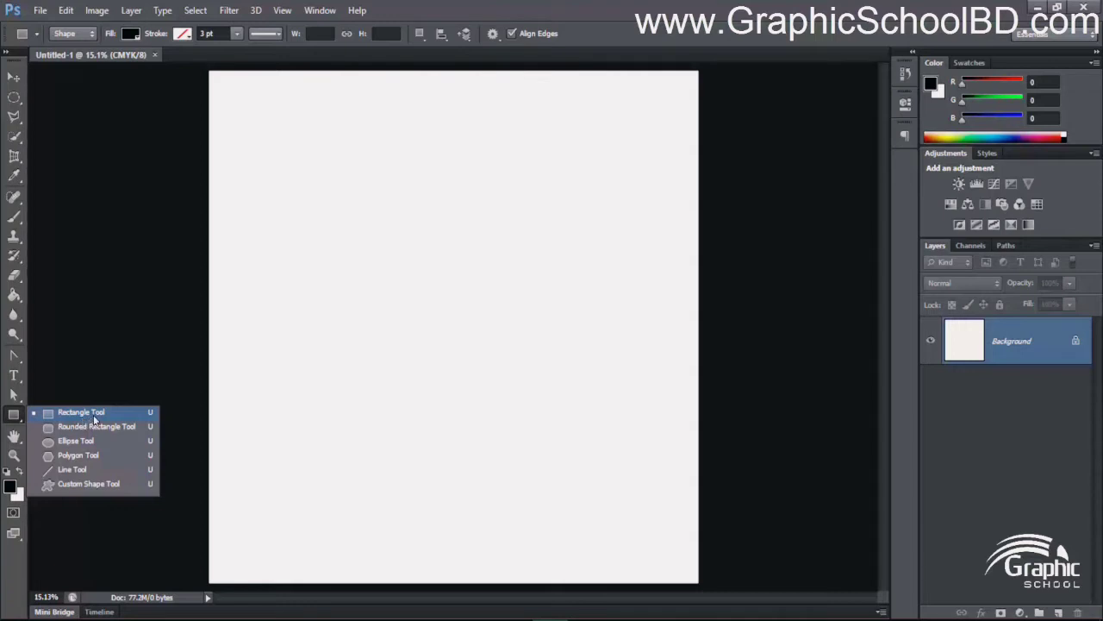
left_click(85, 411)
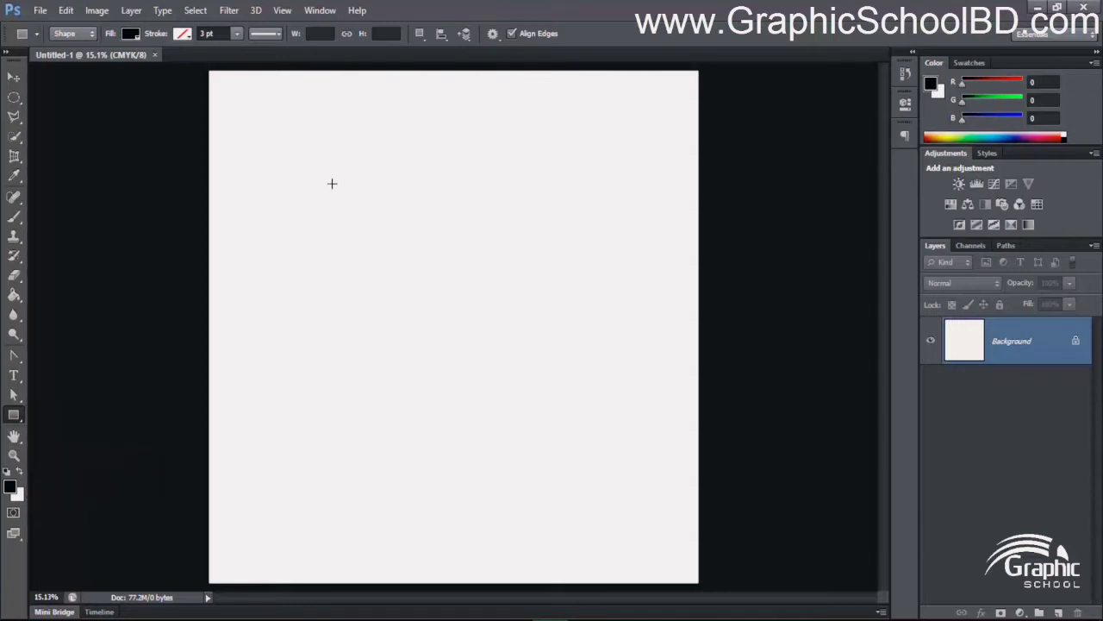
left_click_drag(277, 204, 625, 385)
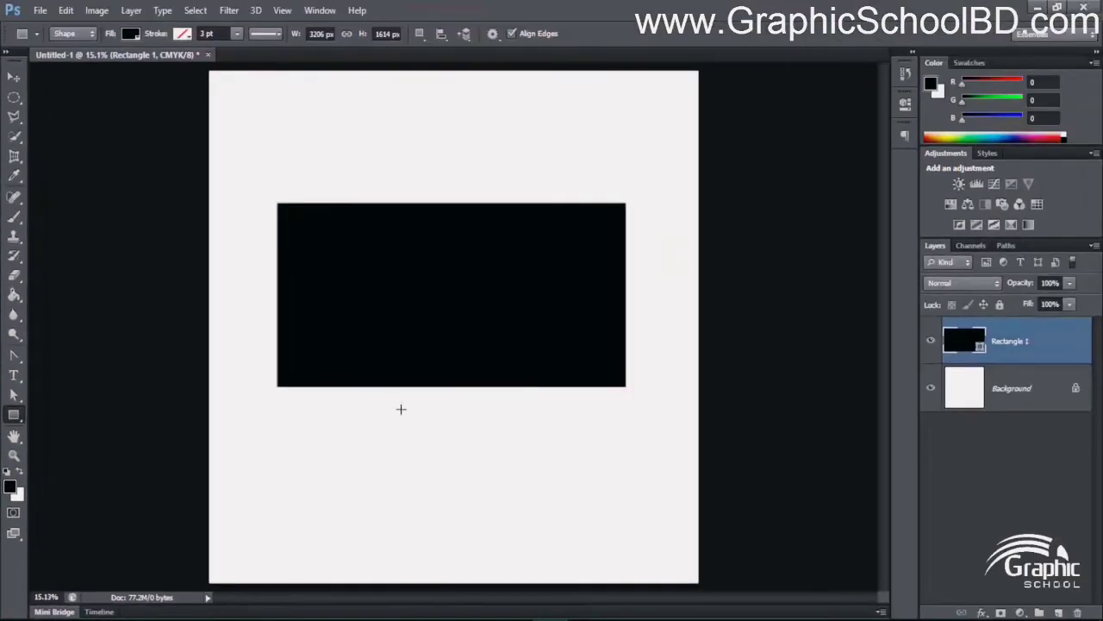
key("ctrl+z")
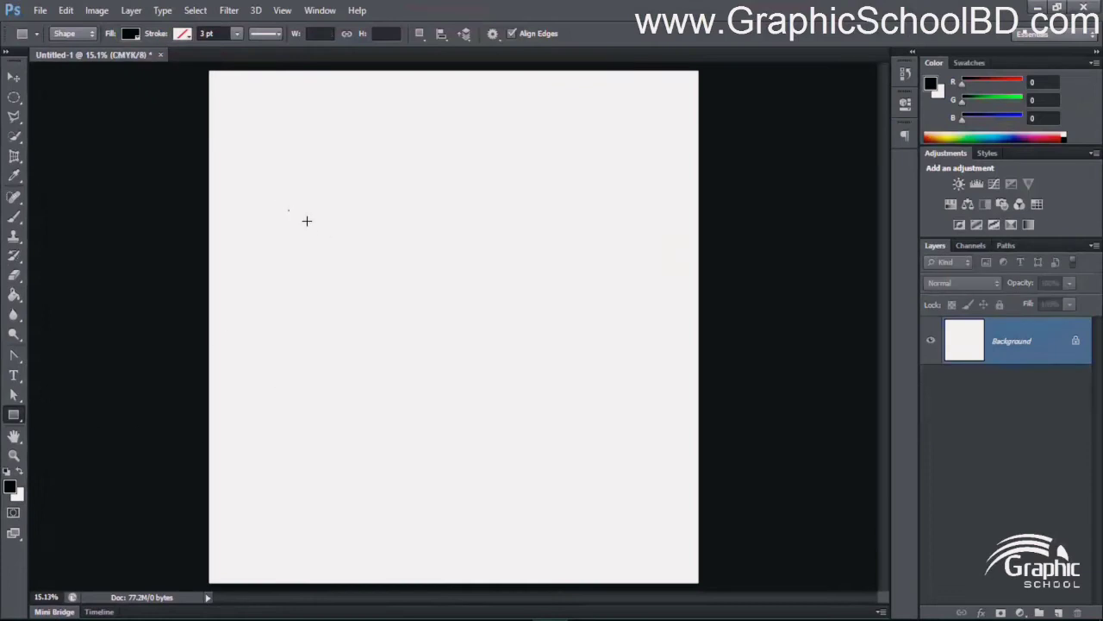
mouse_move(288, 210)
left_mouse_down()
mouse_move(604, 419)
mouse_move(478, 323)
mouse_move(580, 392)
mouse_move(320, 236)
mouse_move(576, 400)
mouse_move(648, 394)
mouse_move(652, 434)
mouse_move(638, 315)
mouse_move(616, 331)
mouse_move(582, 298)
mouse_move(706, 375)
mouse_move(687, 374)
mouse_move(690, 397)
mouse_move(687, 305)
left_mouse_up()
key("space")
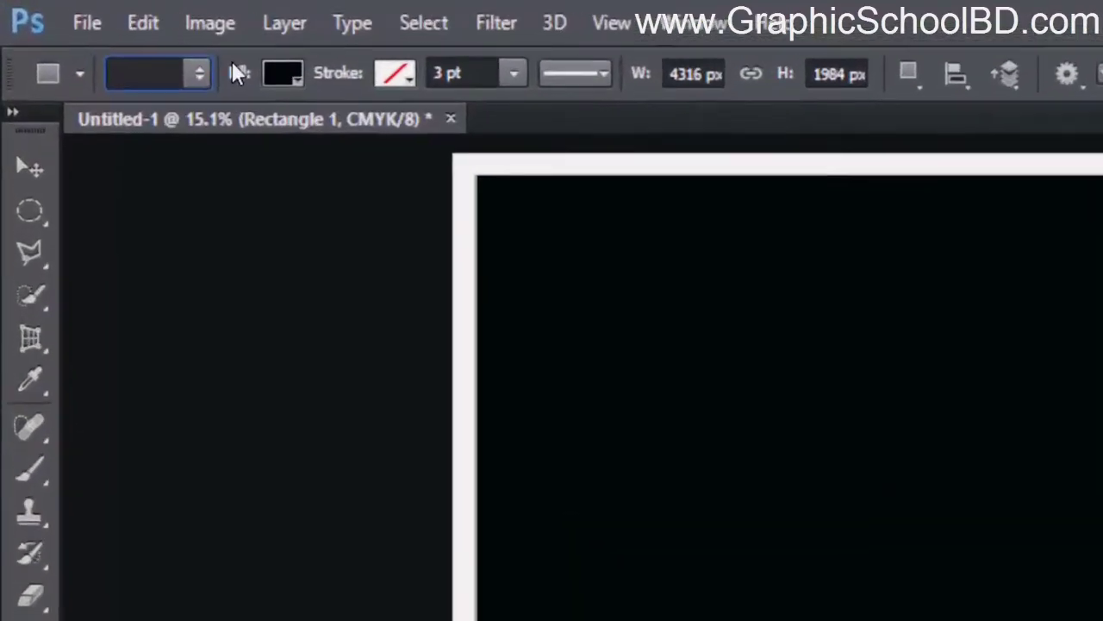
Step: Try several swatch colors as the rectangle's fill and settle on medium blue
left_click(112, 33)
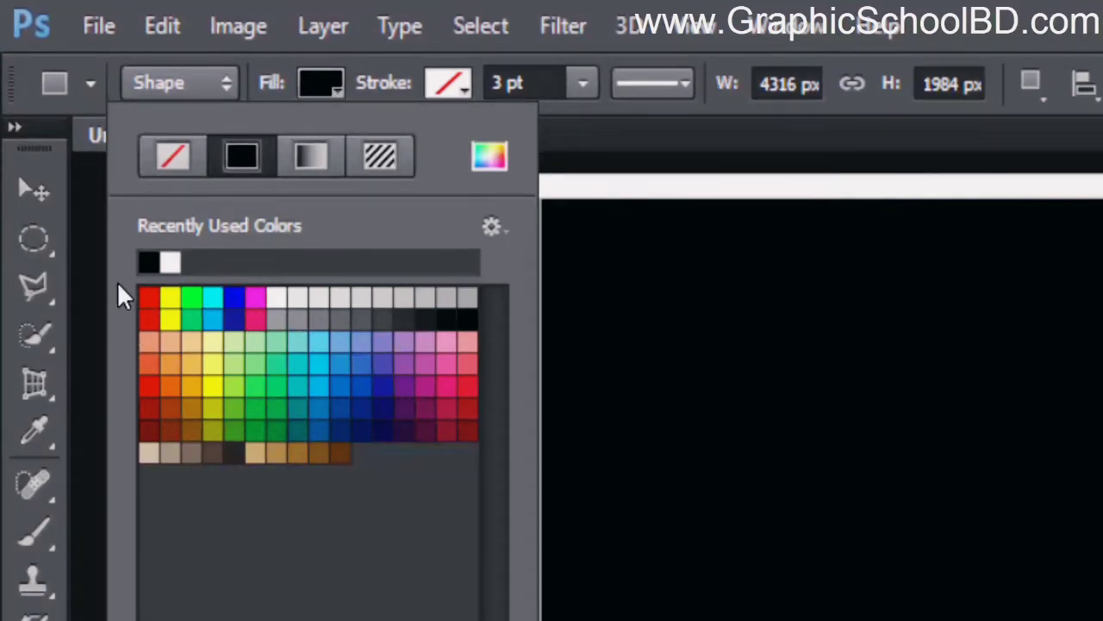
left_click(155, 300)
left_click(154, 339)
left_click(295, 384)
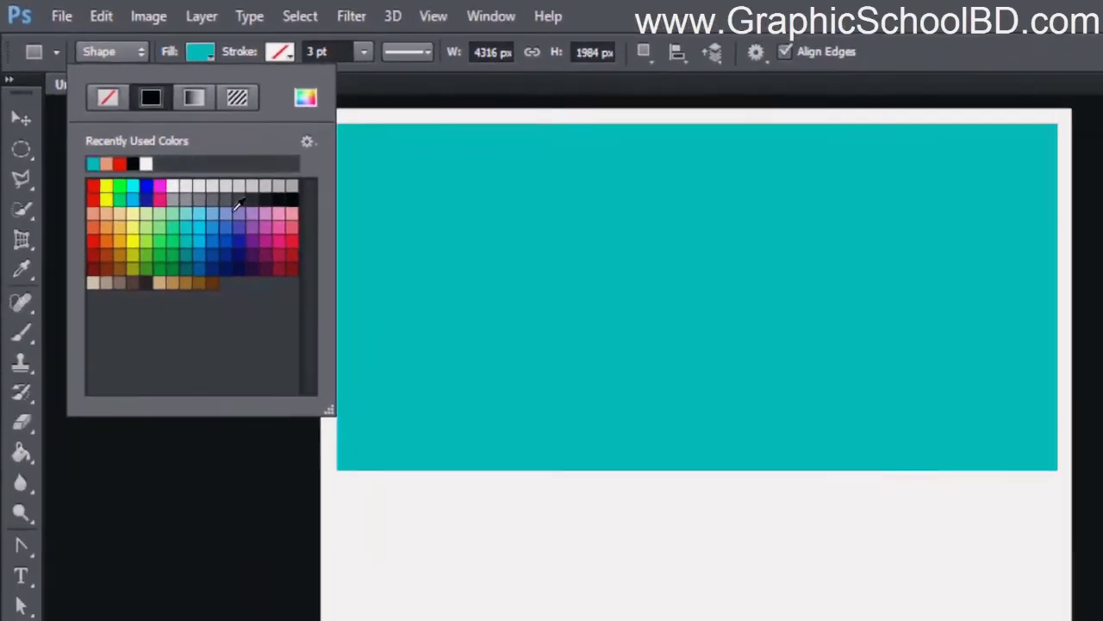
left_click(383, 342)
left_click(277, 386)
left_click(139, 161)
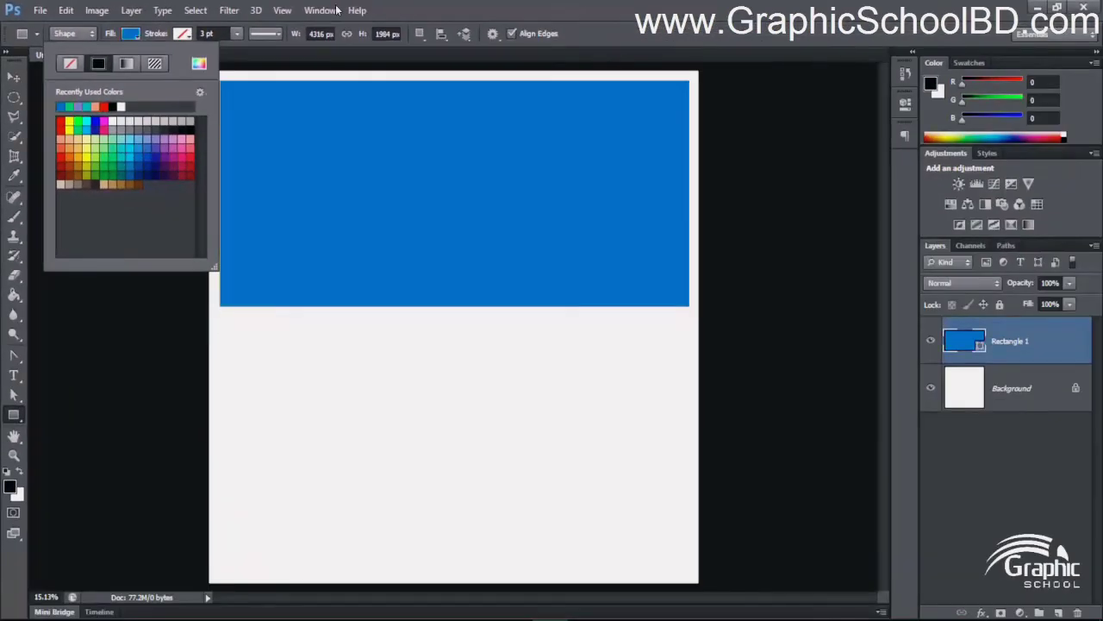
left_click(137, 33)
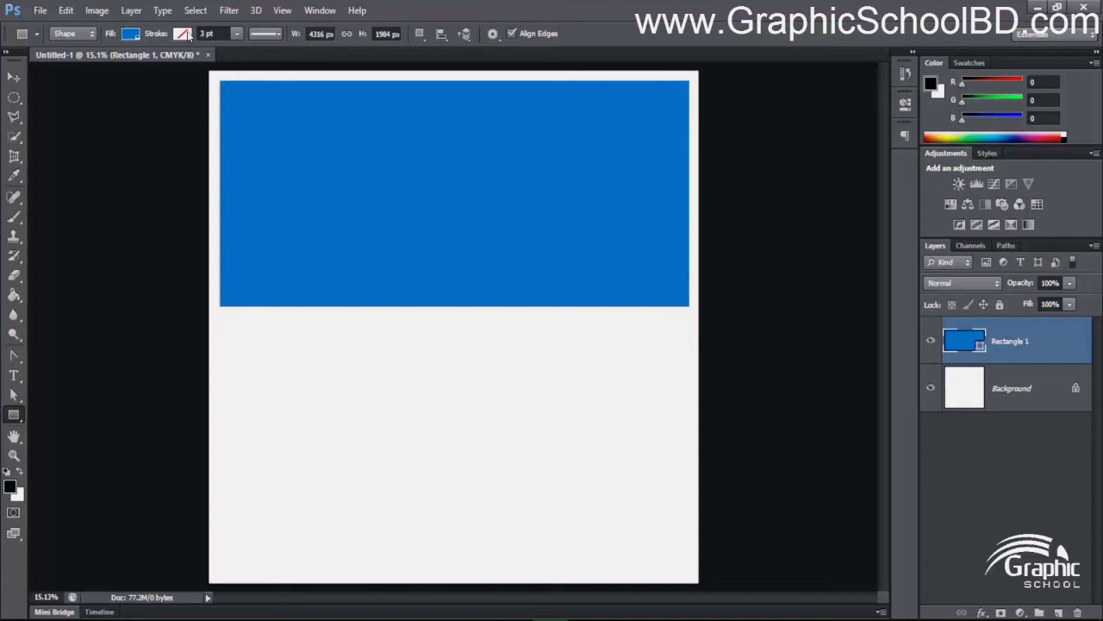
Step: Give the blue rectangle a solid red stroke with a width of 9 pt
left_click(189, 36)
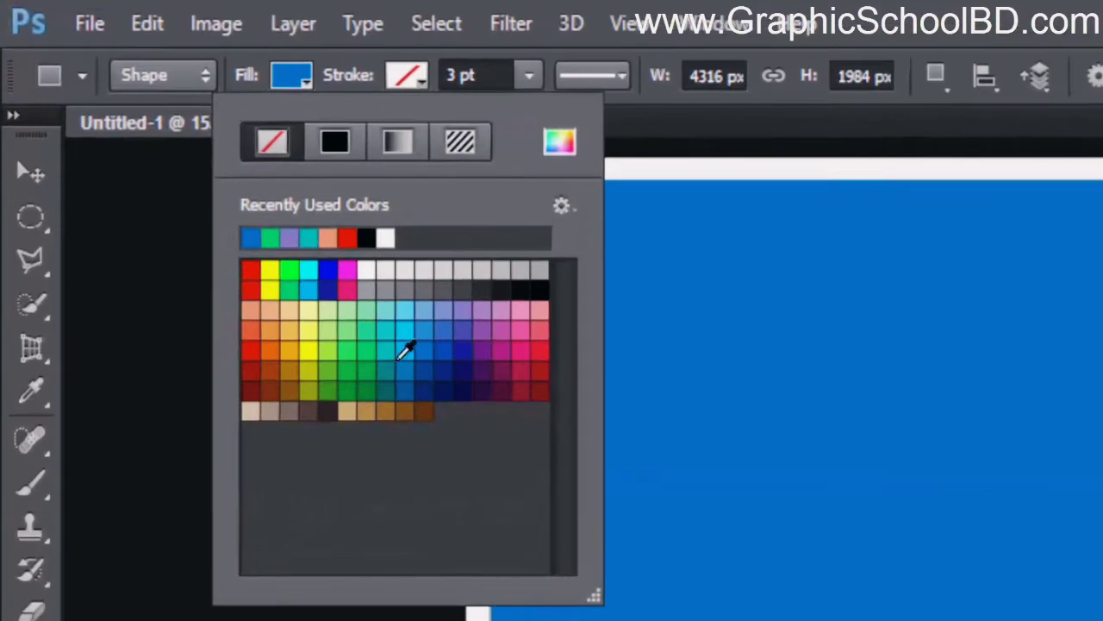
left_click(1076, 15)
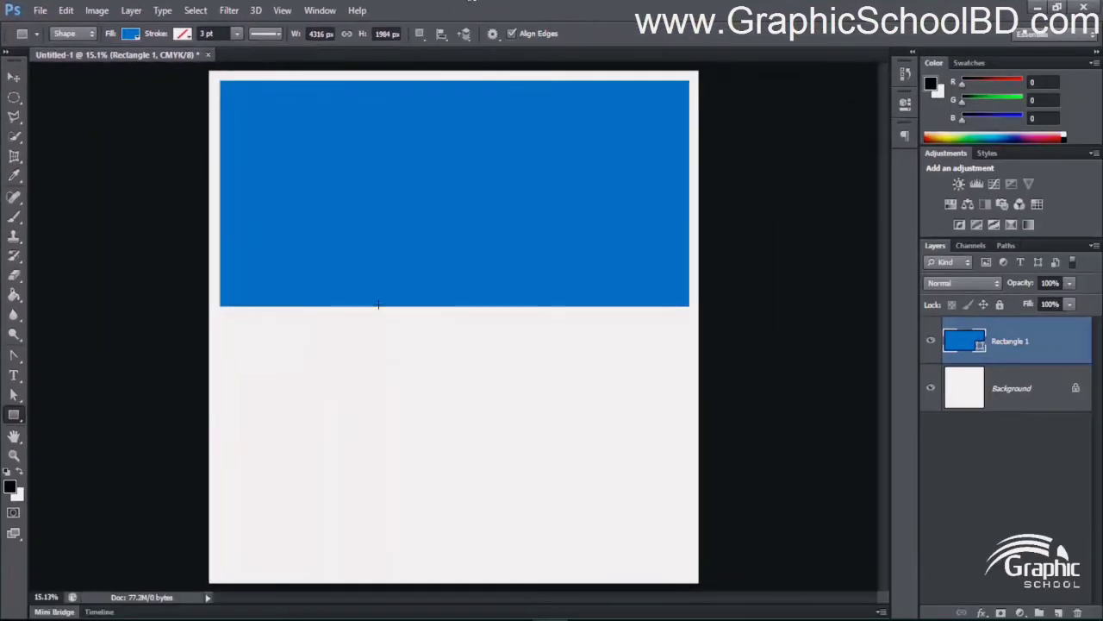
left_click(186, 36)
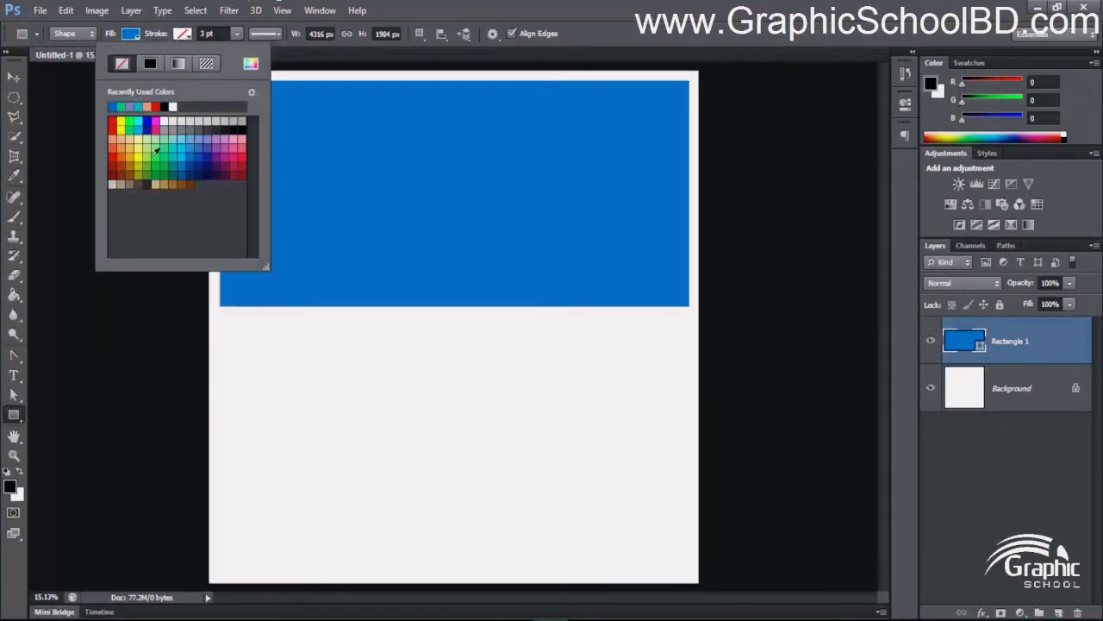
left_click(122, 105)
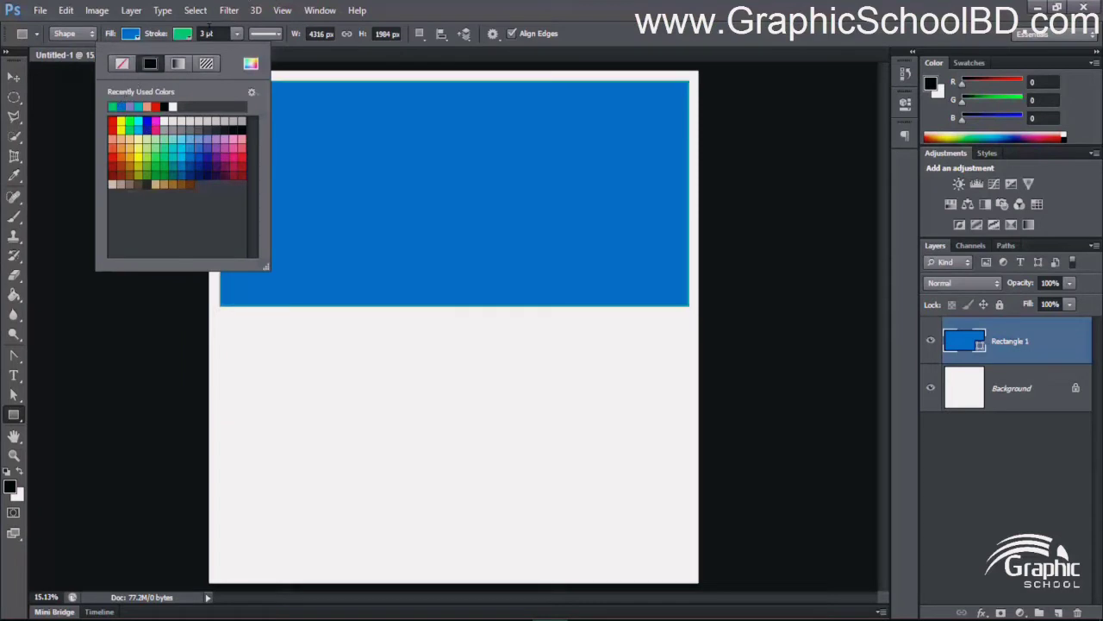
left_click(112, 123)
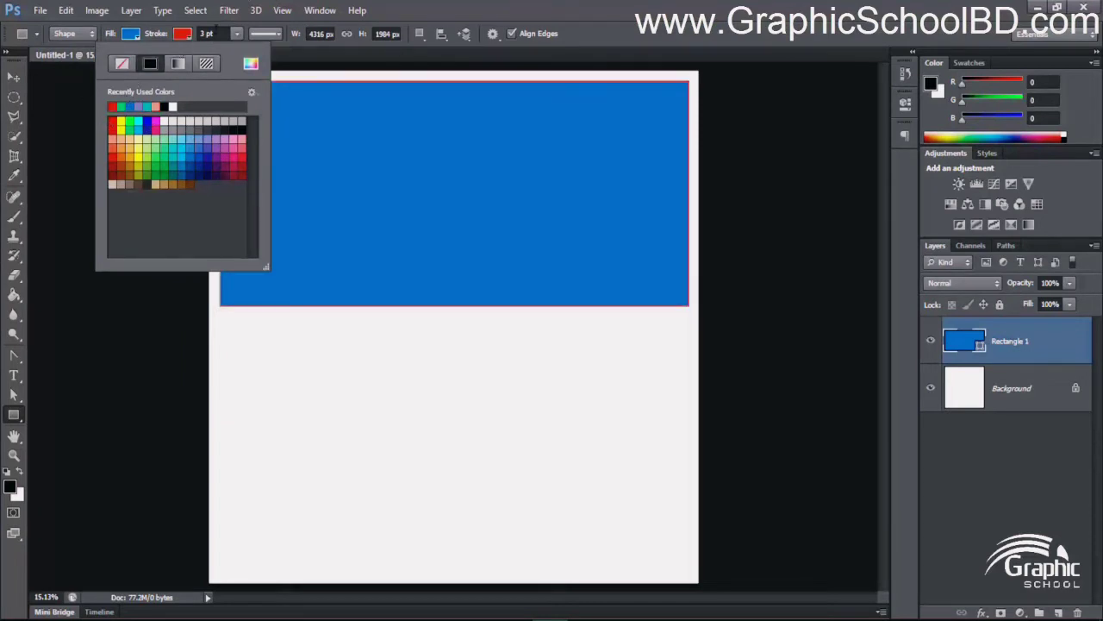
left_click(197, 33)
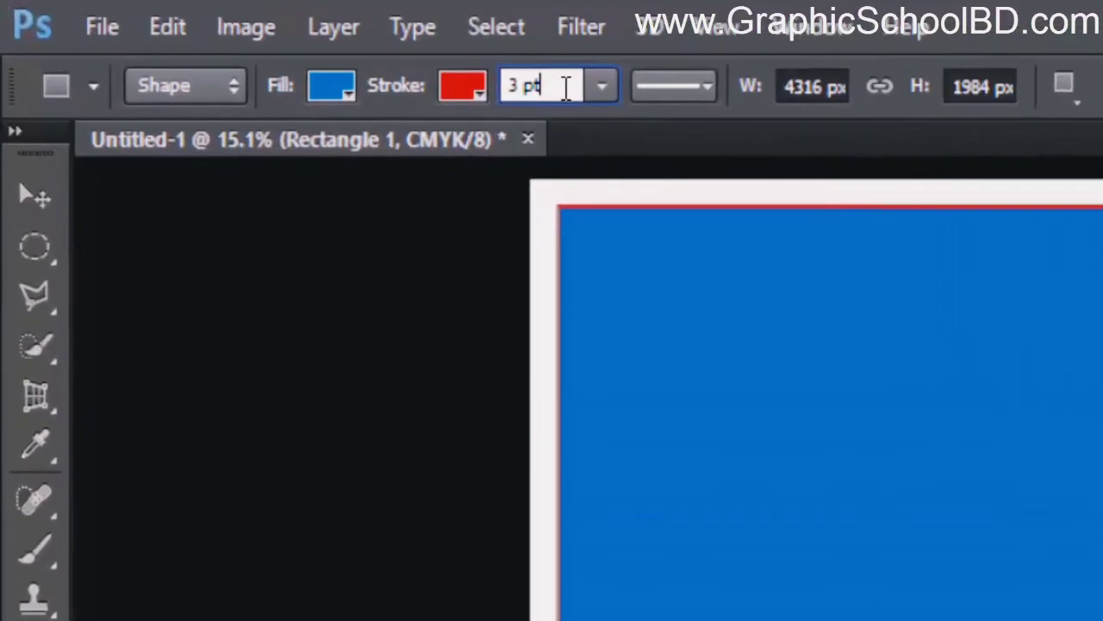
type("9")
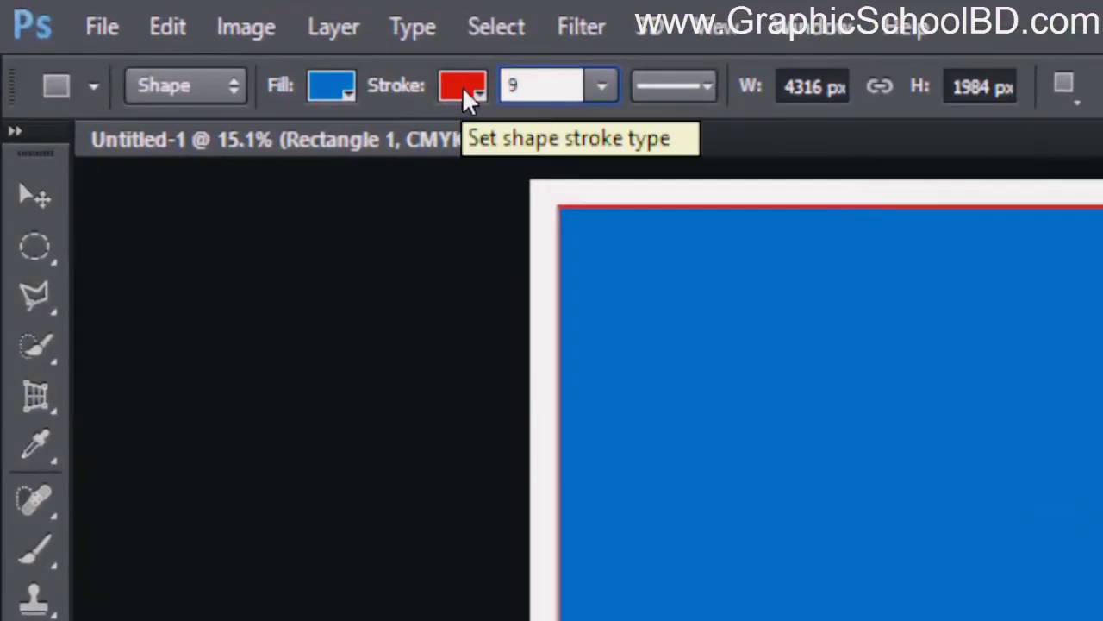
key("Return")
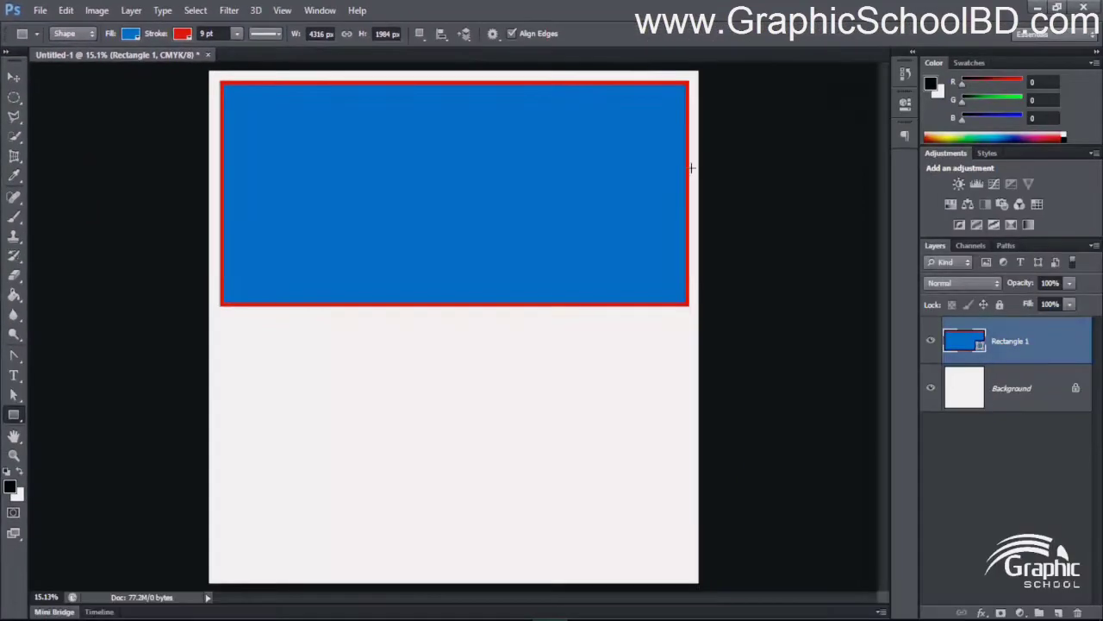
Step: Thicken the rectangle's red stroke, trying about 78 pt and settling on about 32 pt
left_click(219, 33)
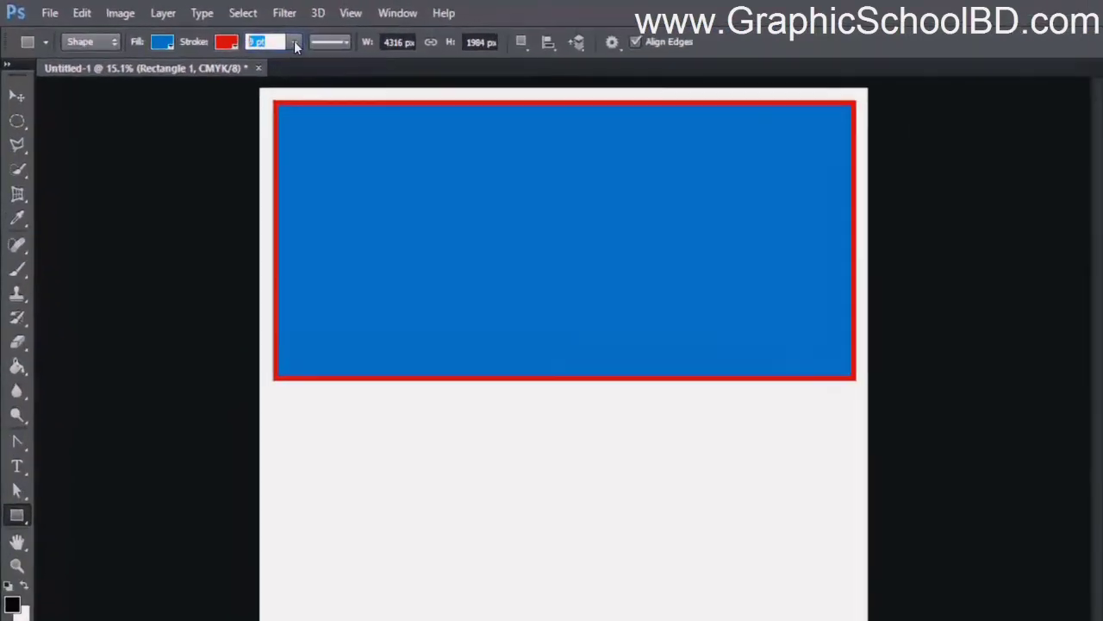
left_click(237, 33)
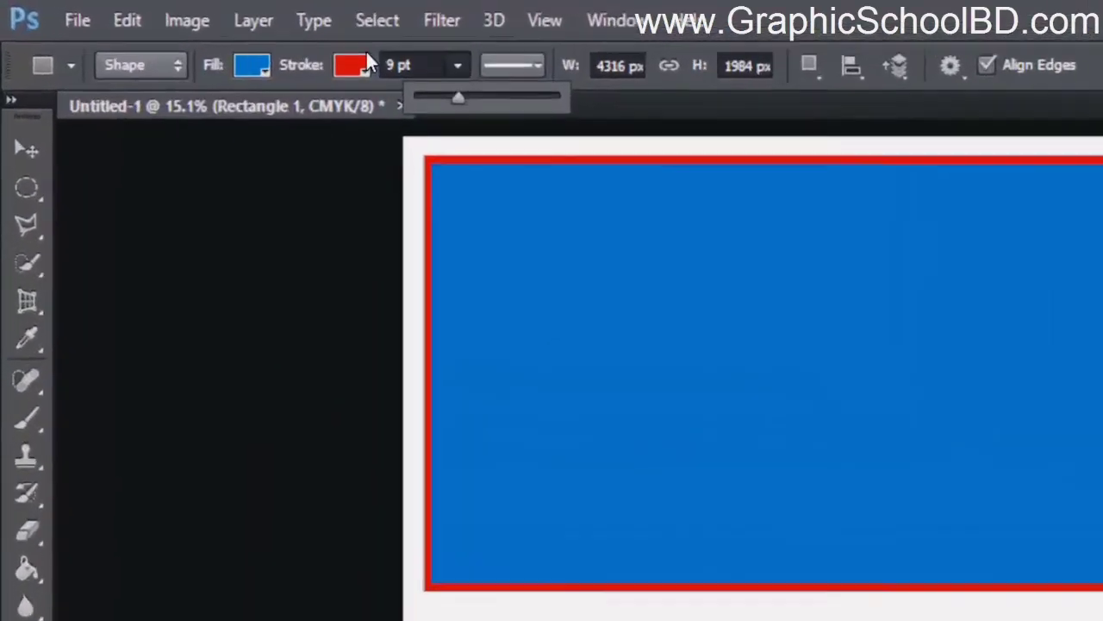
mouse_move(521, 113)
left_mouse_down()
mouse_move(585, 110)
mouse_move(472, 91)
mouse_move(606, 111)
left_mouse_up()
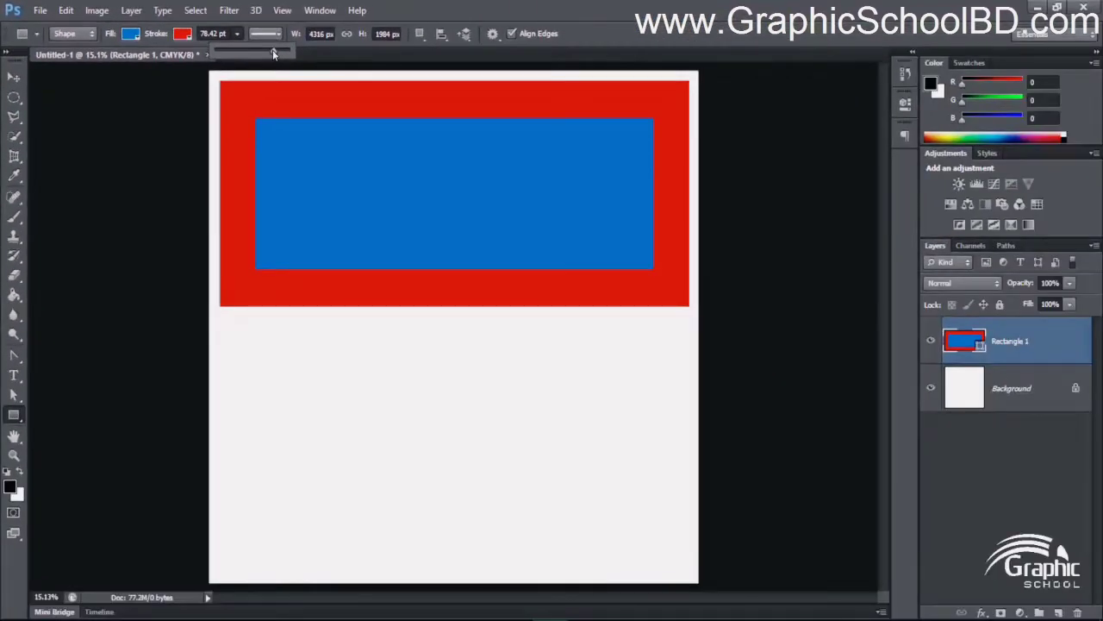
left_click_drag(272, 50, 264, 49)
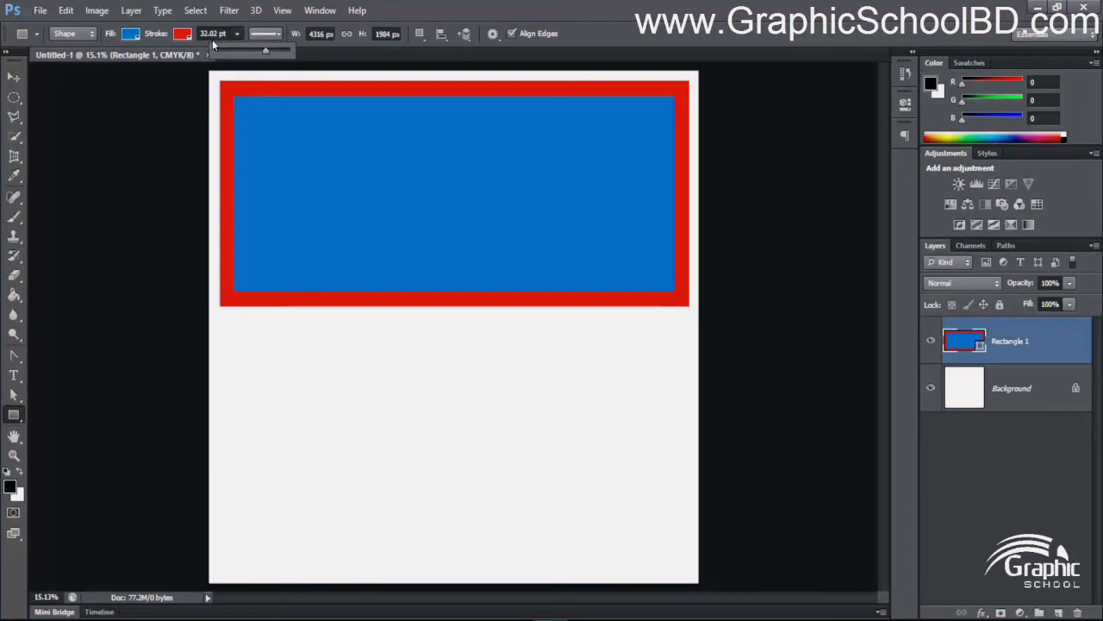
Step: Test the dashed, dotted and solid line styles on the rectangle's stroke, and delete the shape
left_click(265, 33)
left_click(251, 99)
left_click(273, 121)
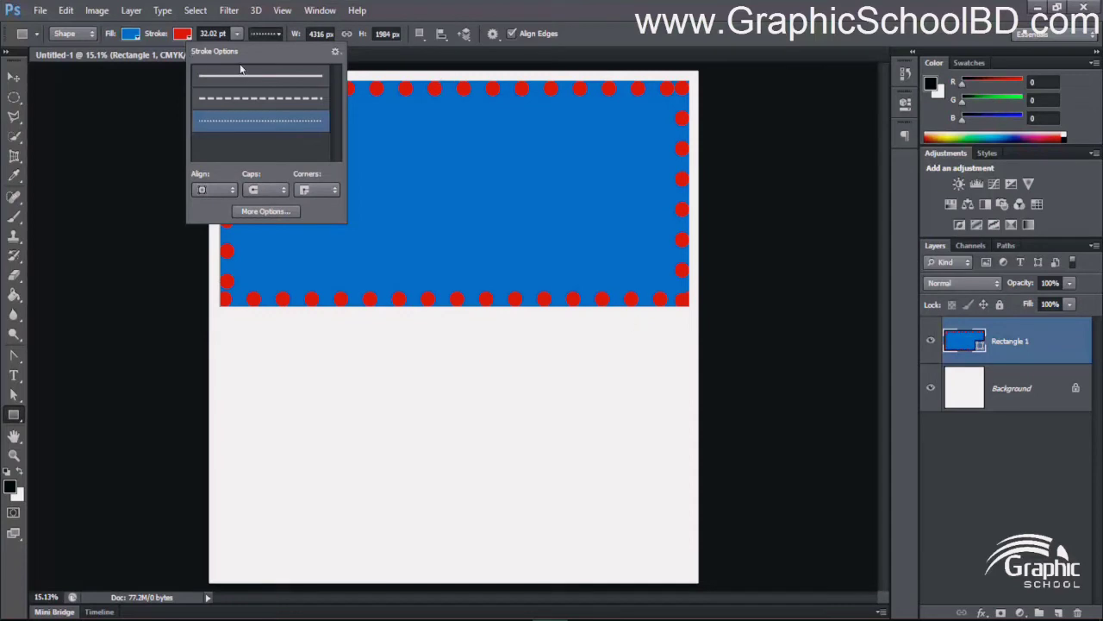
left_click(243, 76)
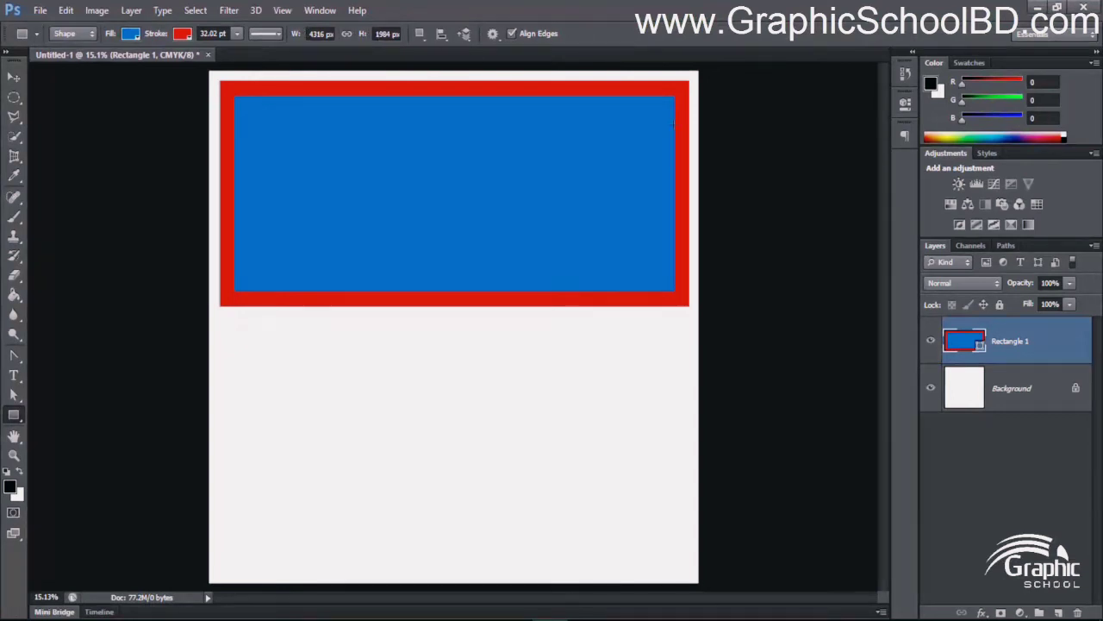
key("Delete")
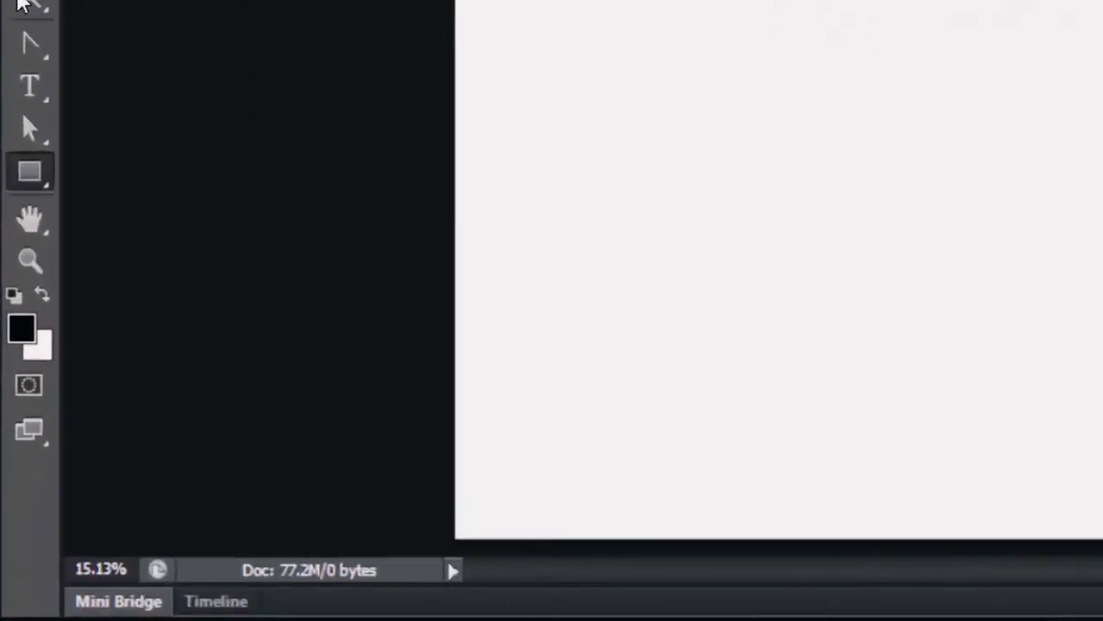
Step: Create a black rectangle with the exact dimensions 100 px wide and 200 px high using the Rectangle tool
right_click(14, 414)
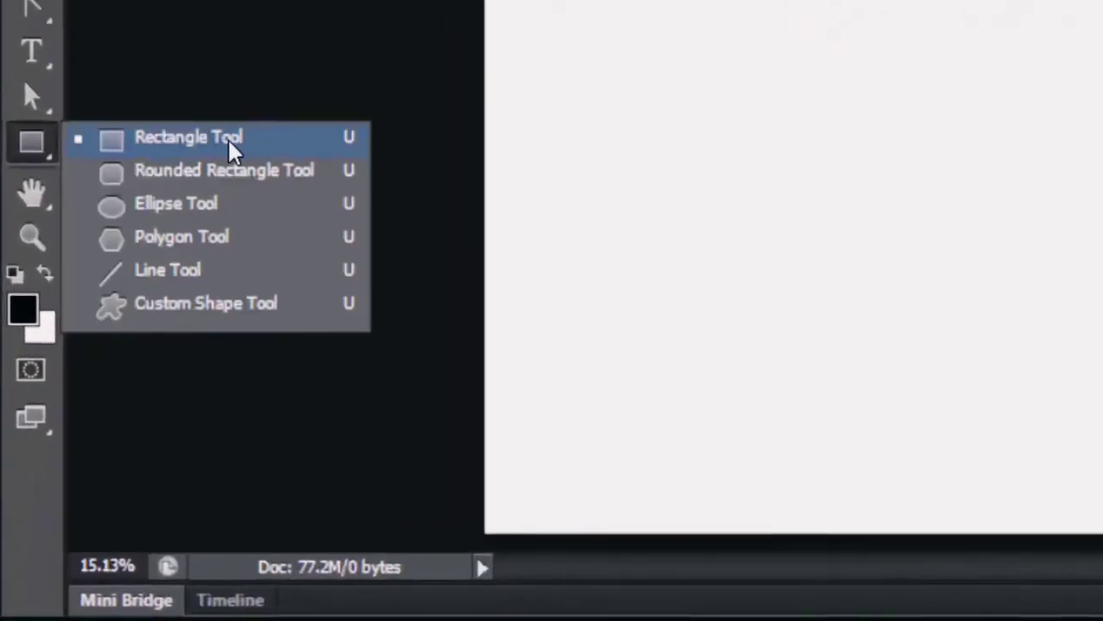
left_click(96, 418)
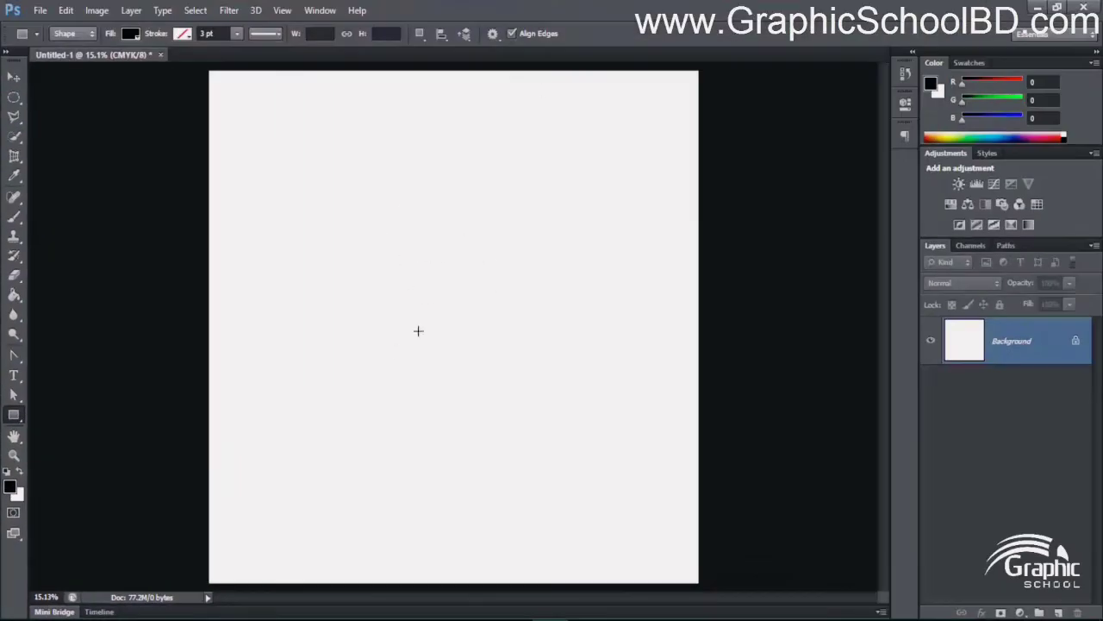
left_click(345, 201)
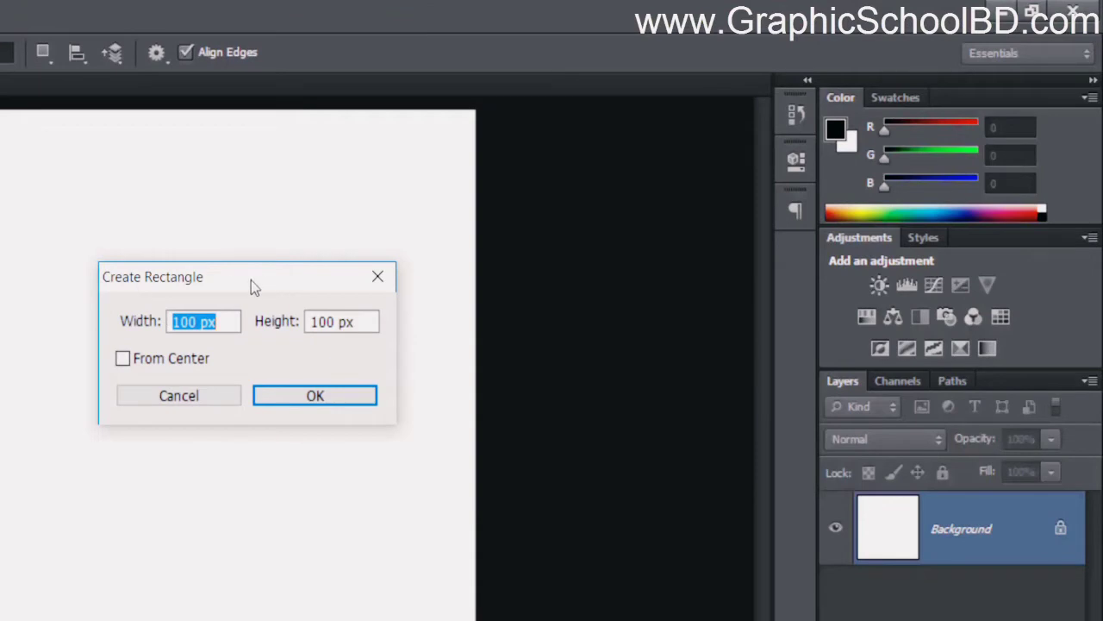
left_click_drag(251, 280, 208, 295)
key("End")
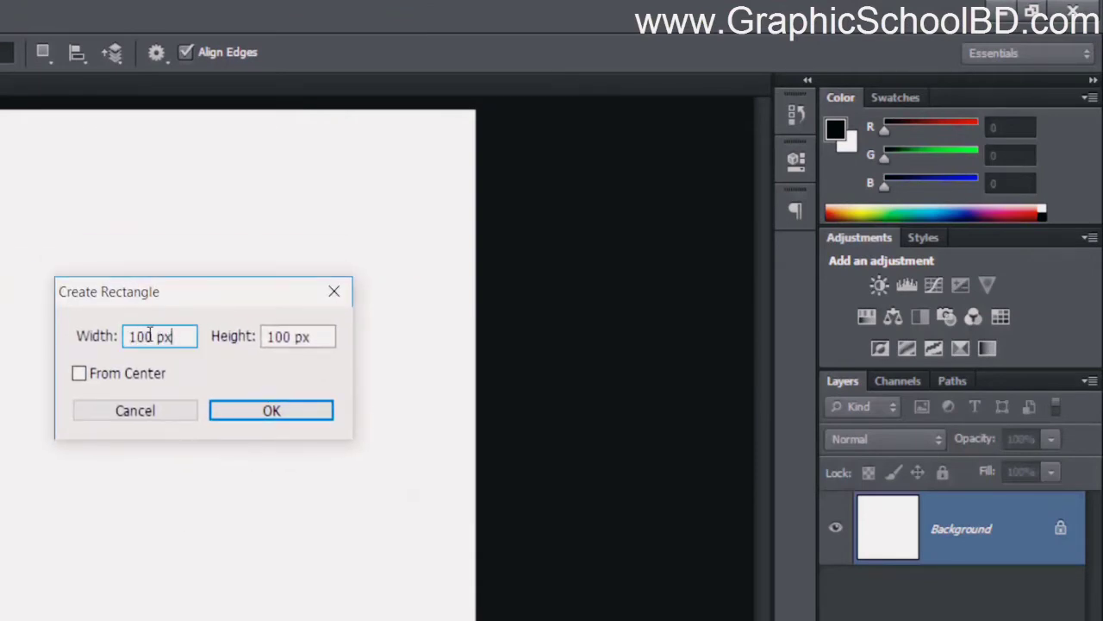
left_click_drag(273, 336, 267, 336)
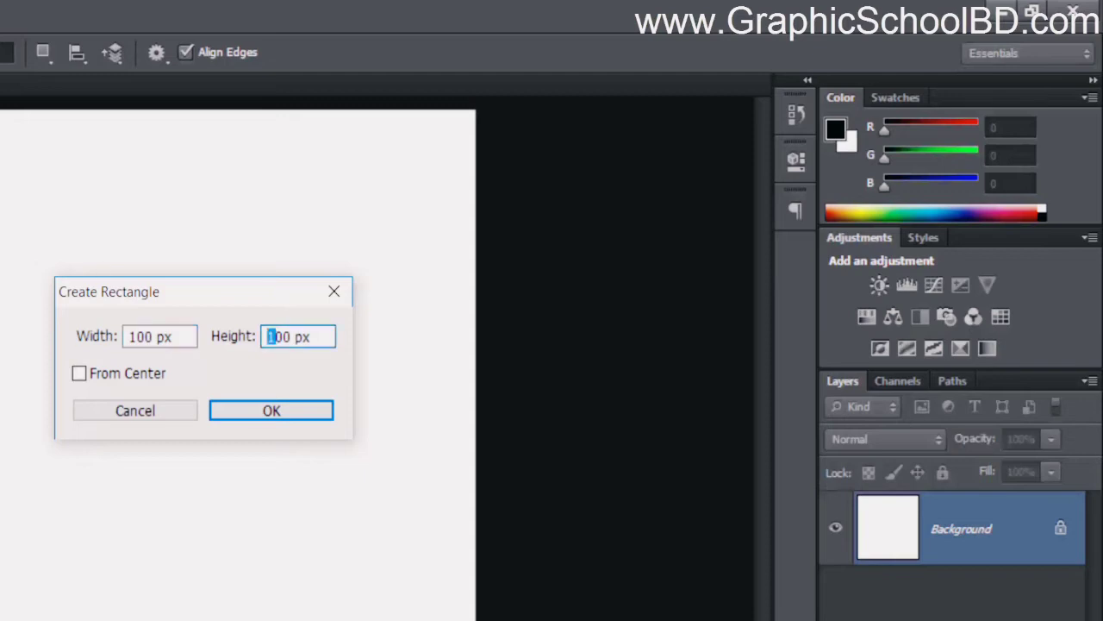
type("2")
left_click(276, 410)
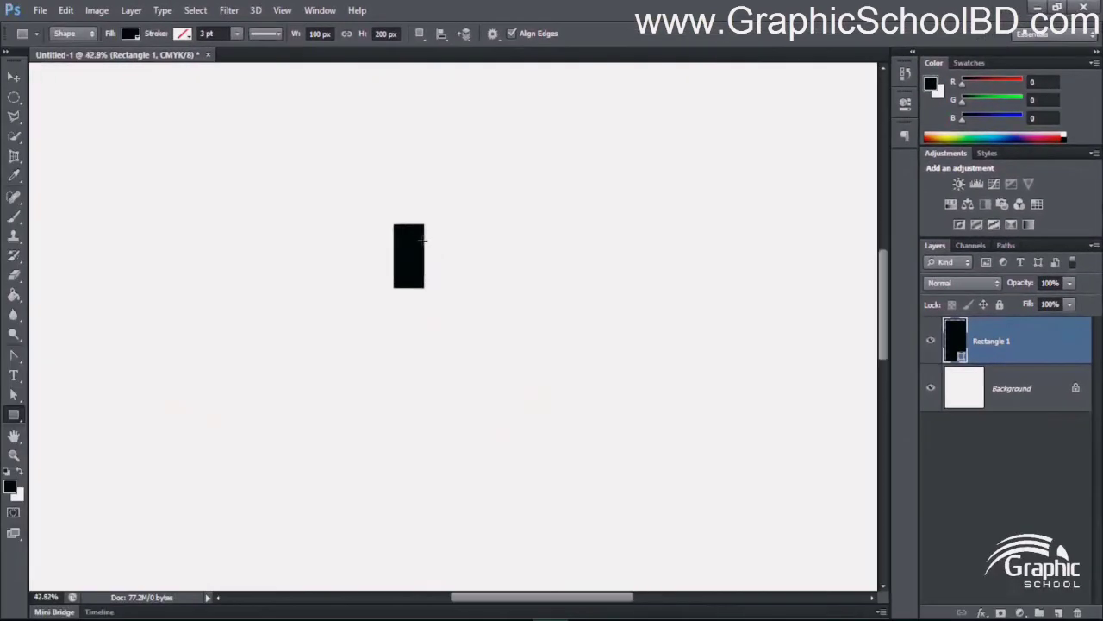
Step: Undo the exact-size rectangle and draw a black rectangle about 3653 px wide and 1760 px high across the upper canvas
scroll(325, 262, "down", 5)
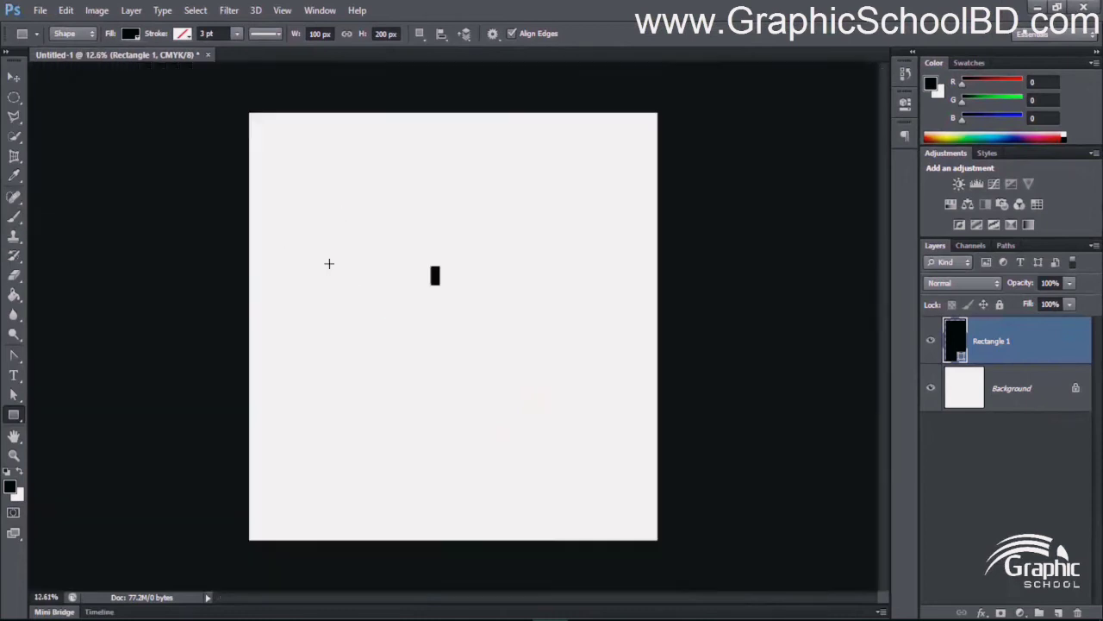
key("ctrl+z")
left_click_drag(296, 157, 626, 324)
scroll(540, 292, "up", 4)
scroll(540, 291, "down", 3)
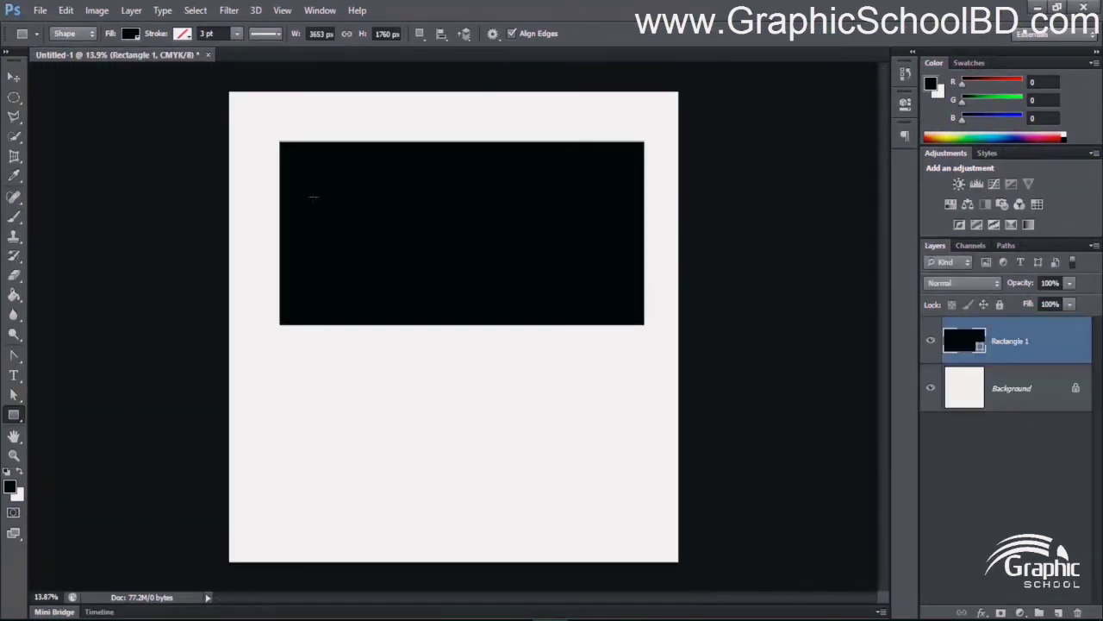
Step: Change the fill of the large rectangle to solid cyan blue
left_click(131, 34)
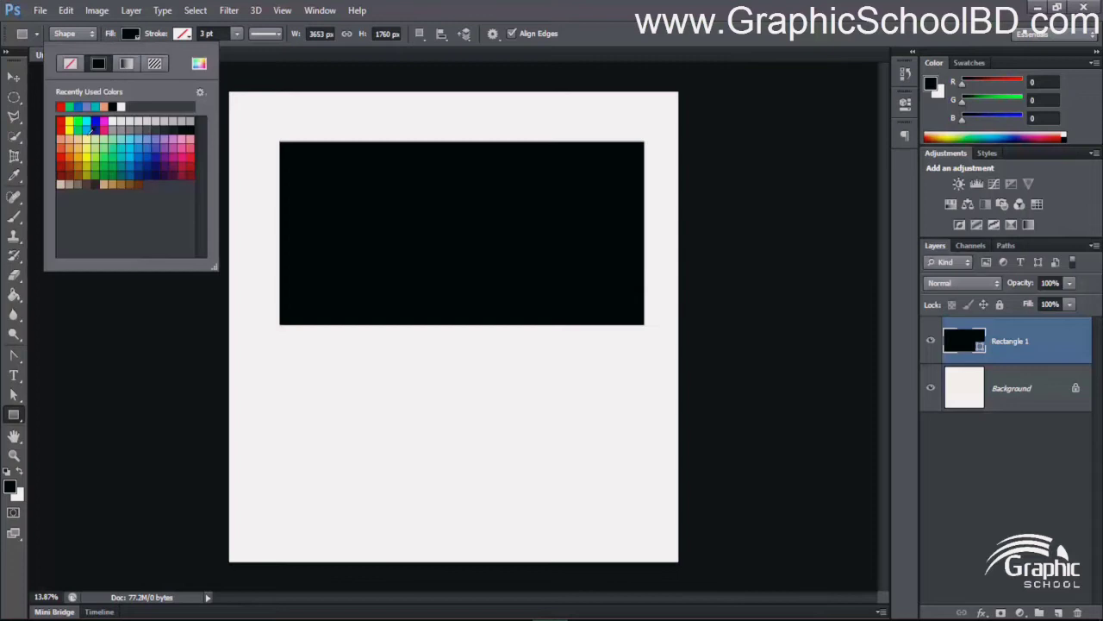
left_click(70, 106)
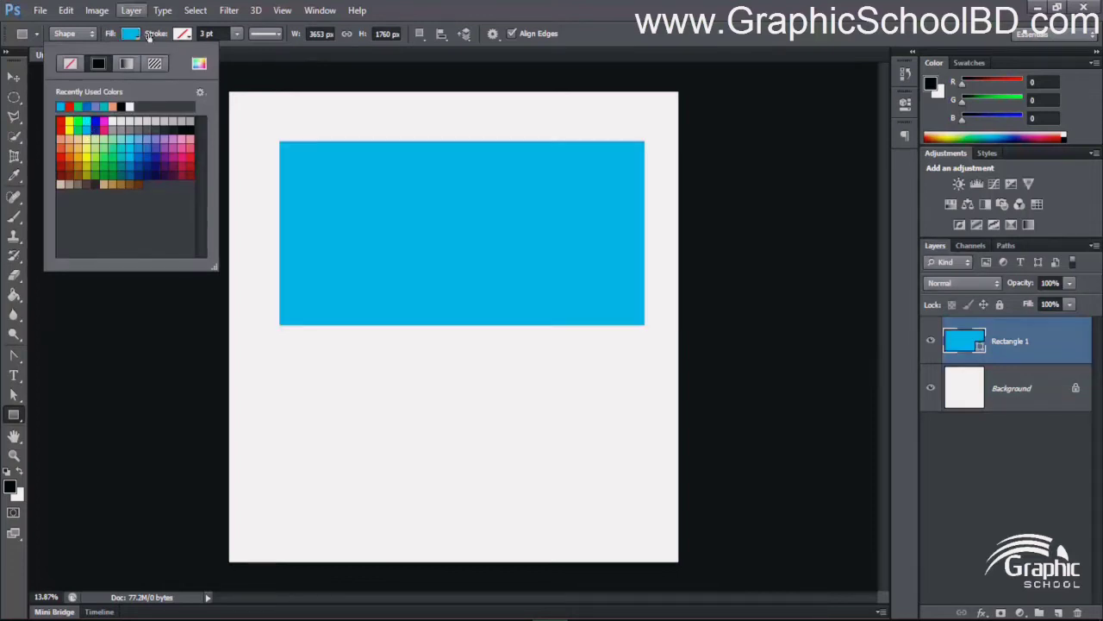
left_click(144, 32)
Step: Give the blue rectangle a solid red stroke with a width of 10 pt
left_click(182, 33)
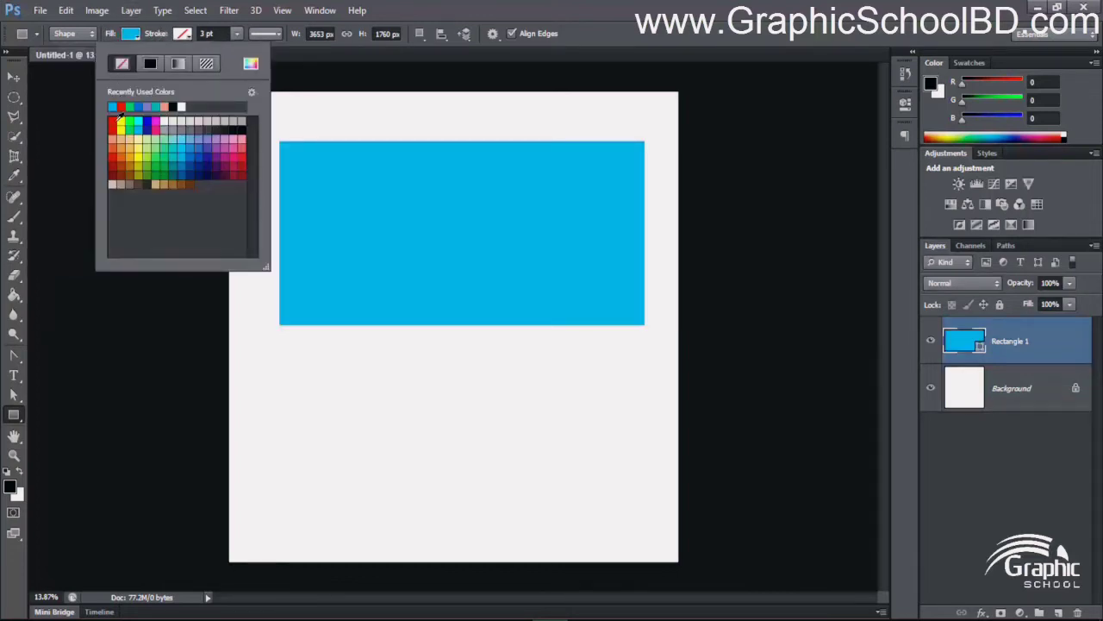
left_click(115, 121)
left_click(211, 33)
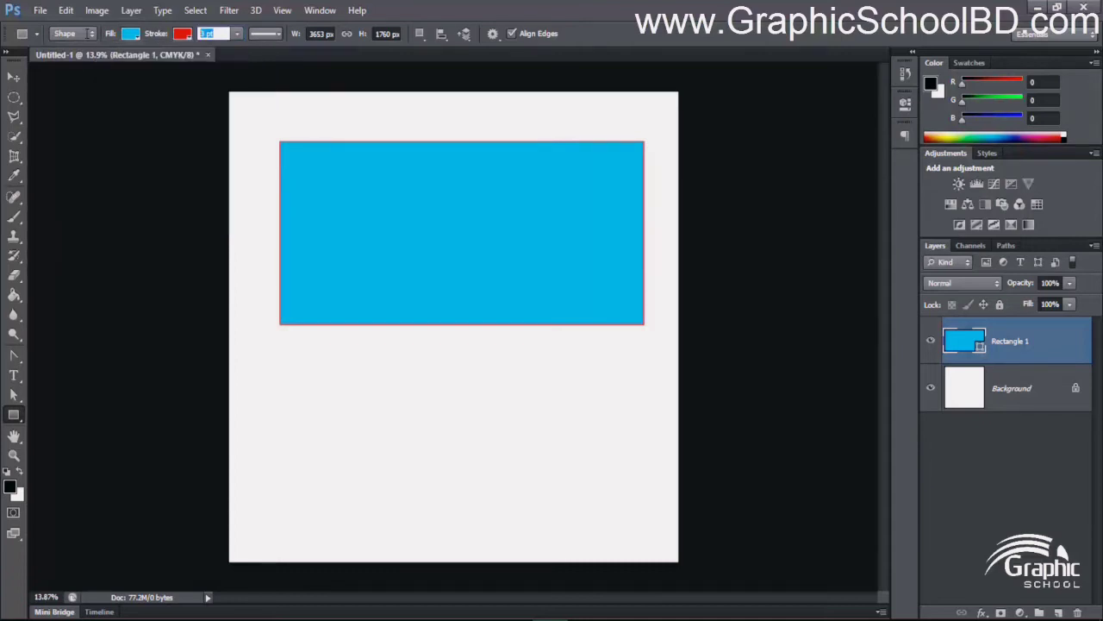
type("10")
scroll(285, 129, "up", 2)
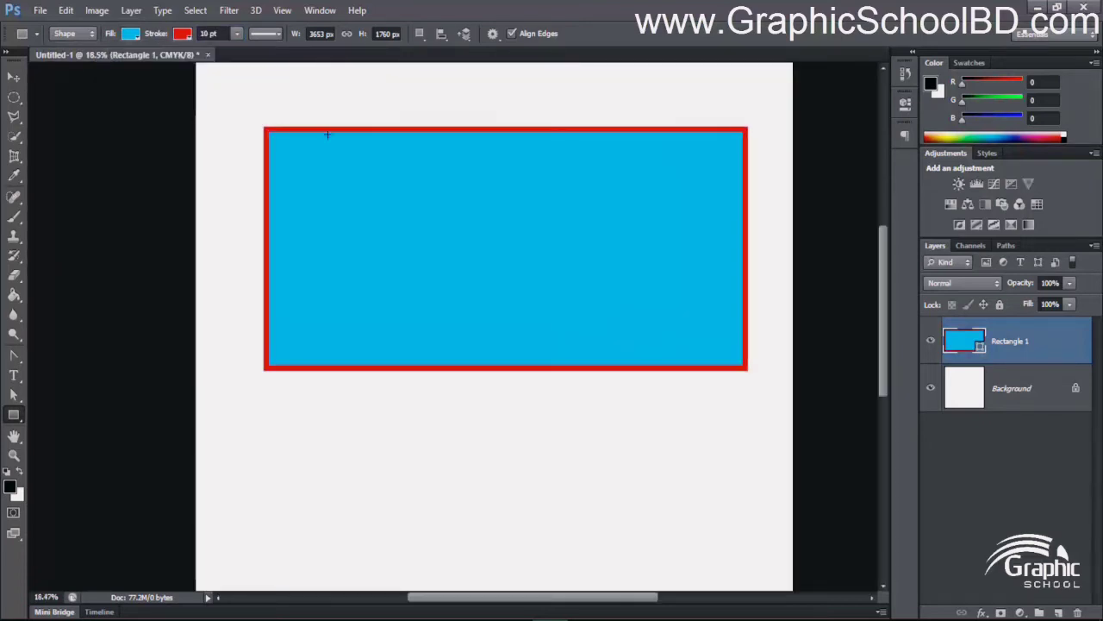
scroll(484, 169, "down", 1)
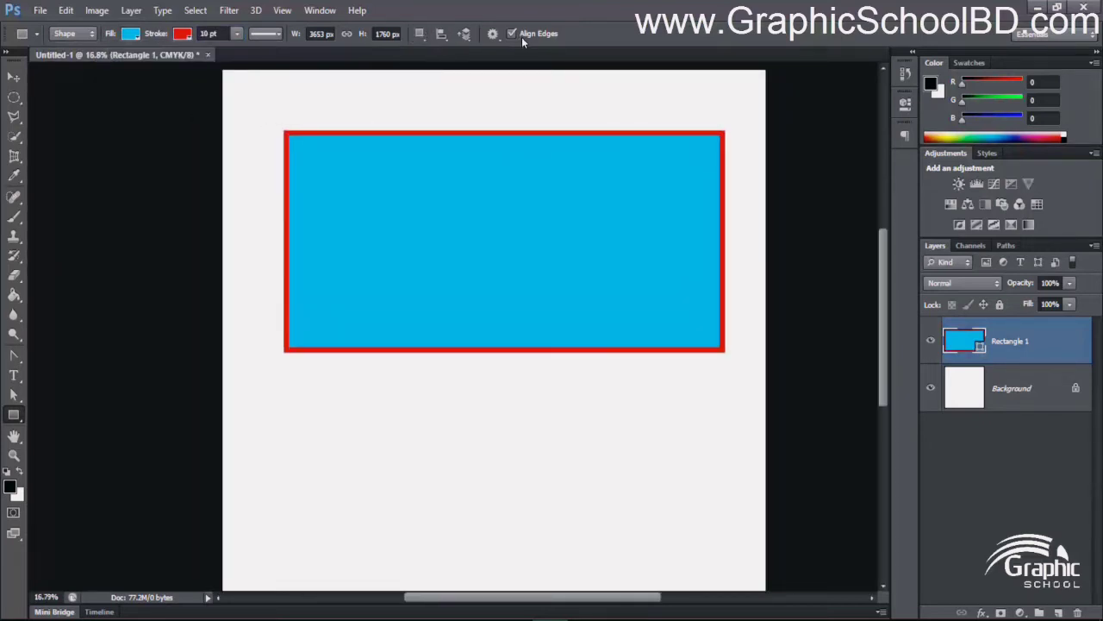
Step: With the Move tool active, recolour the shape's fill from its layer thumbnail, trying pink and settling on dark maroon (5c163d)
key("v")
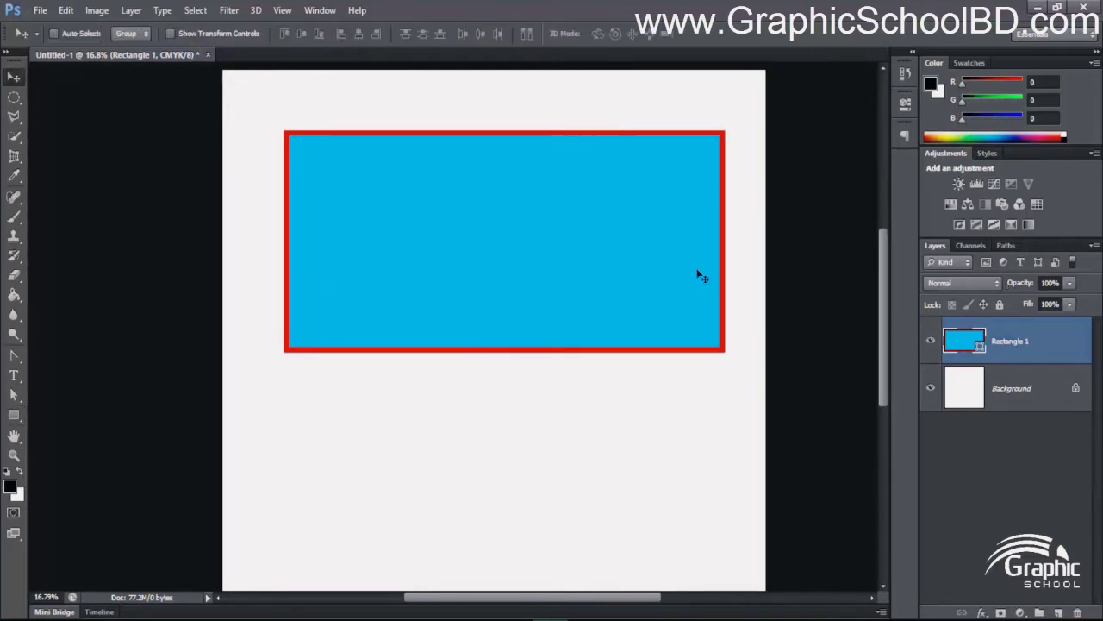
scroll(684, 271, "up", 1)
scroll(665, 267, "down", 2)
scroll(638, 259, "up", 1)
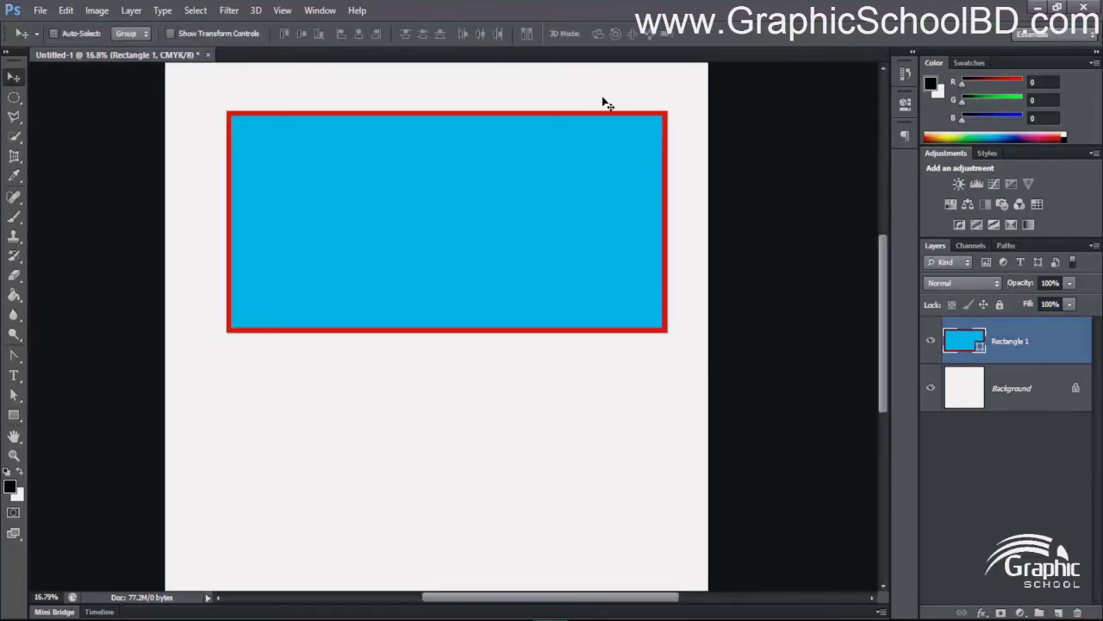
scroll(608, 101, "up", 1)
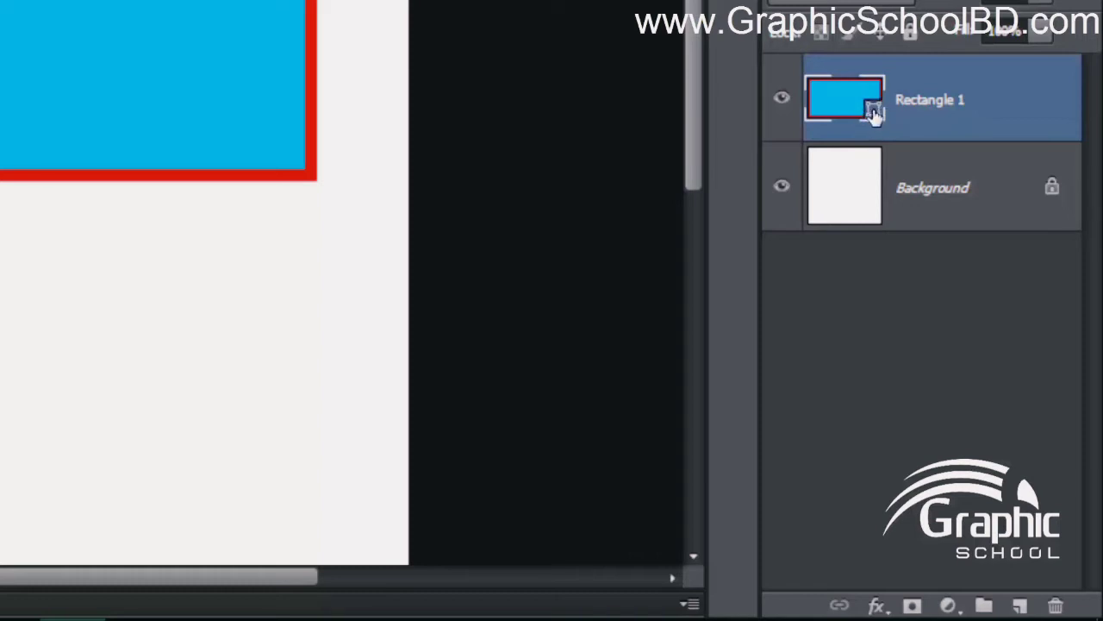
double_click(845, 99)
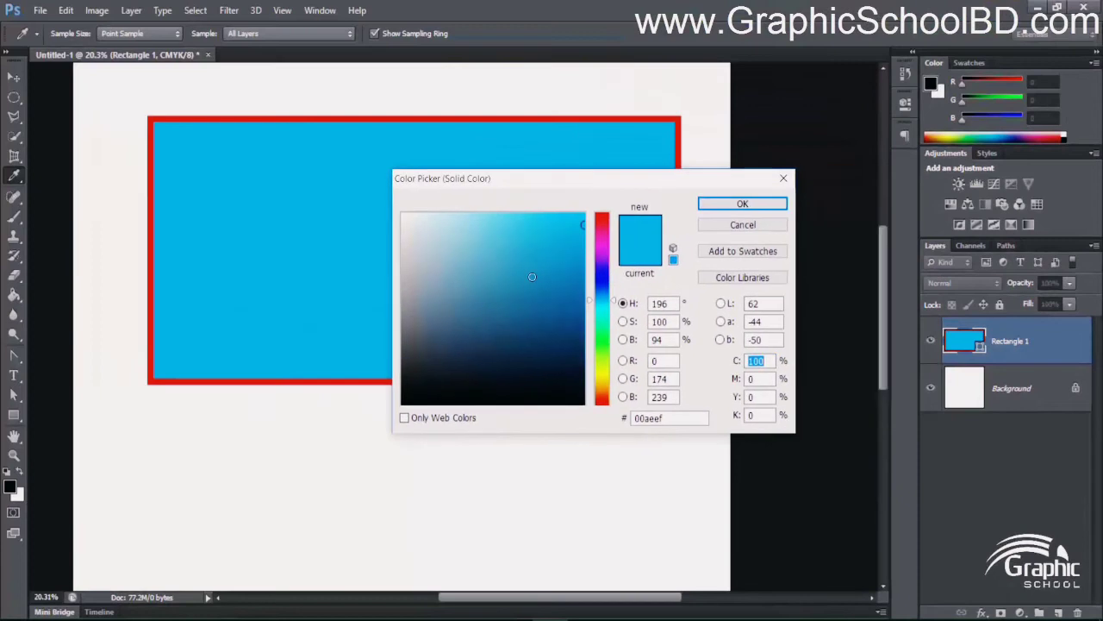
left_click(591, 233)
left_click(579, 248)
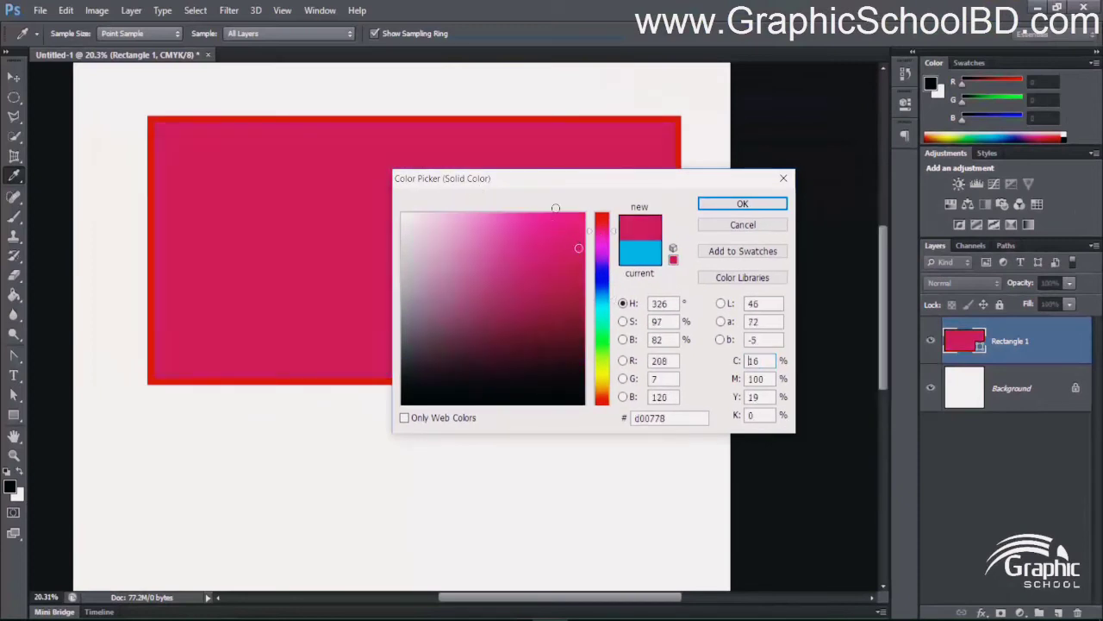
left_click(567, 249)
left_click(541, 335)
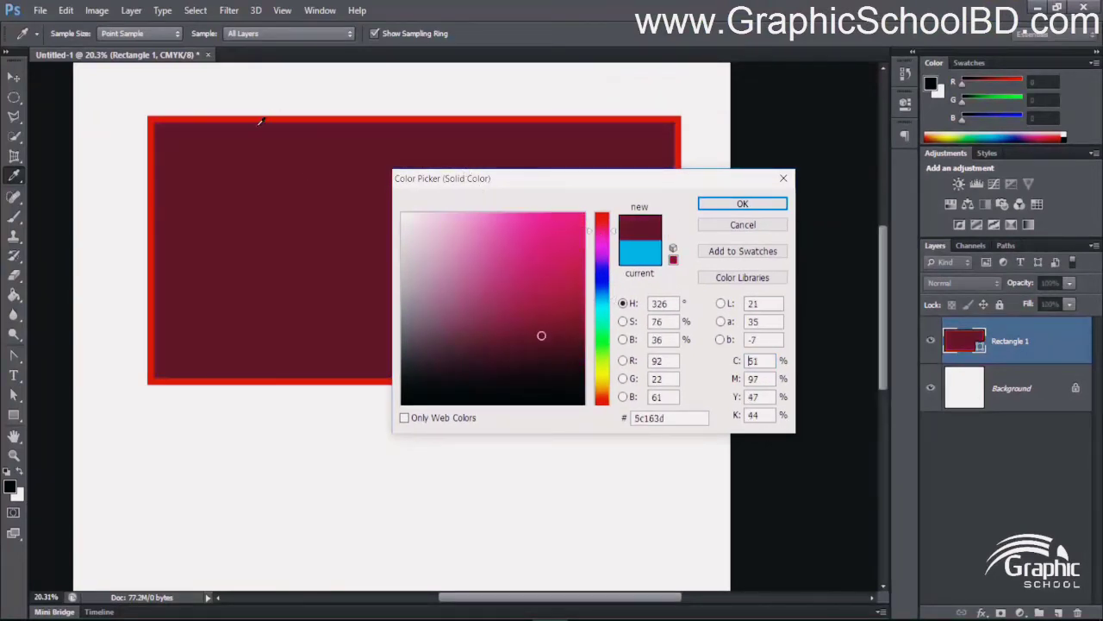
left_click(742, 203)
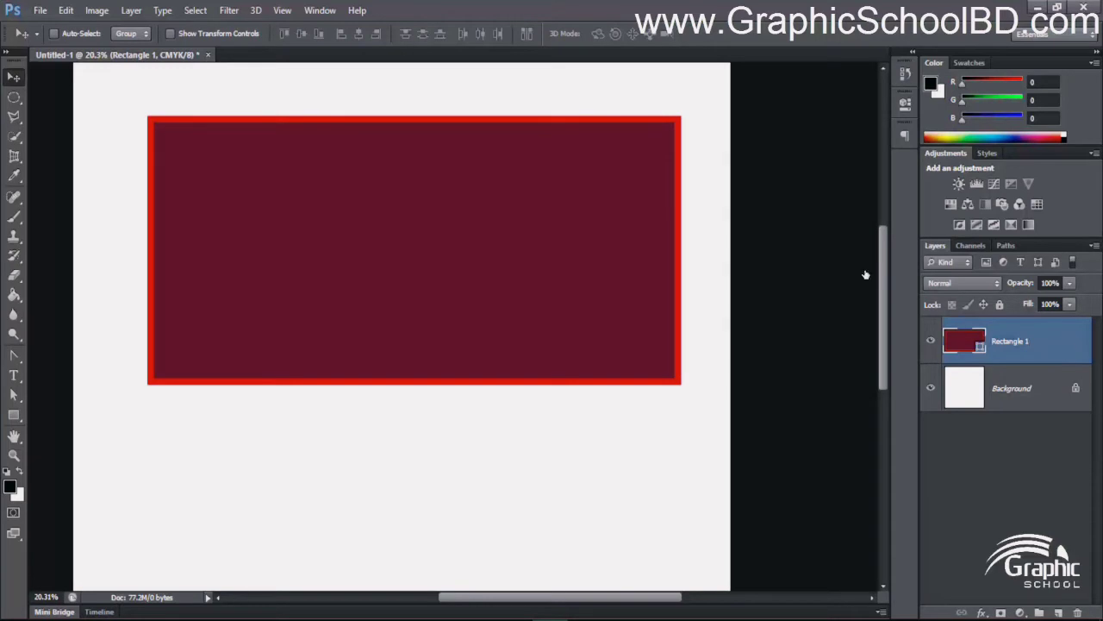
Step: Add a black Stroke layer style to the Rectangle 1 layer through its Blending Options, with a size of 174 px
double_click(1081, 343)
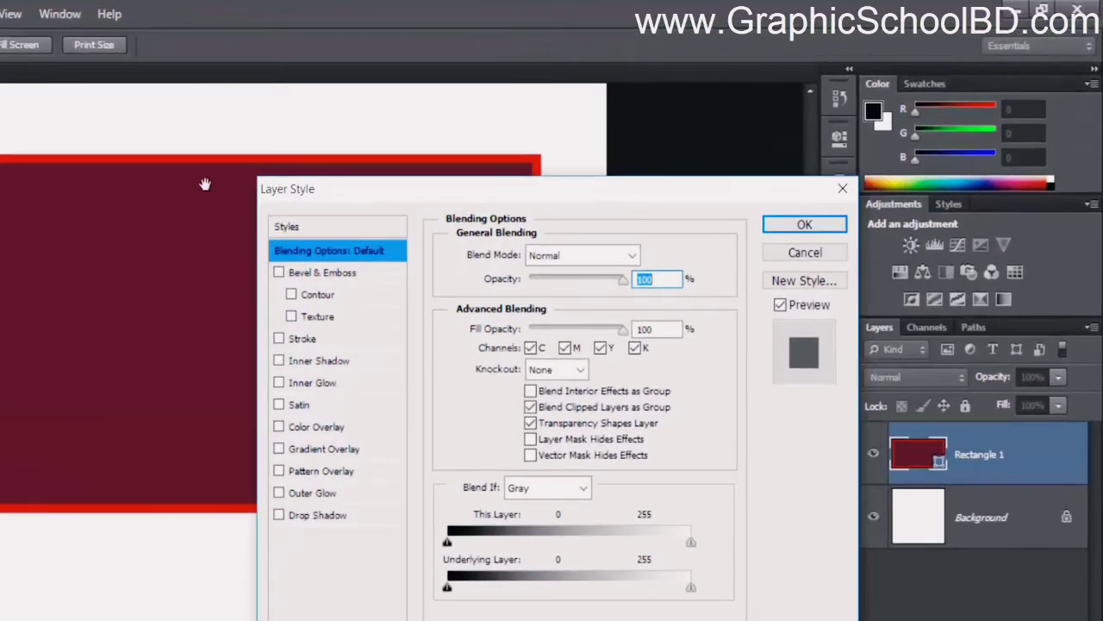
left_click(804, 252)
right_click(759, 371)
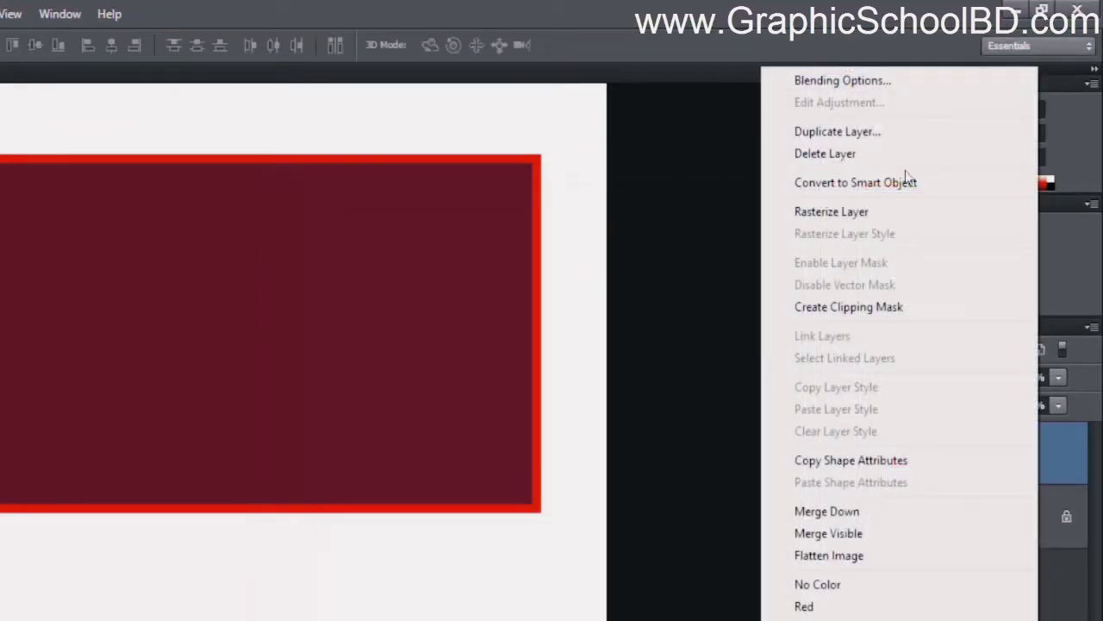
left_click(842, 80)
left_click_drag(638, 199, 486, 188)
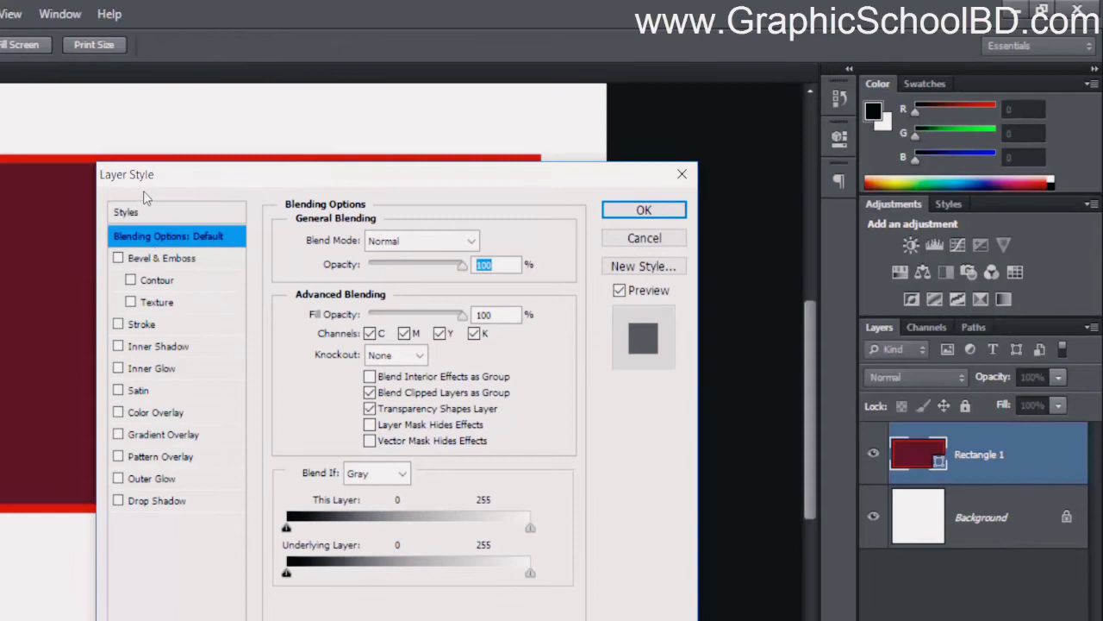
left_click_drag(143, 191, 130, 190)
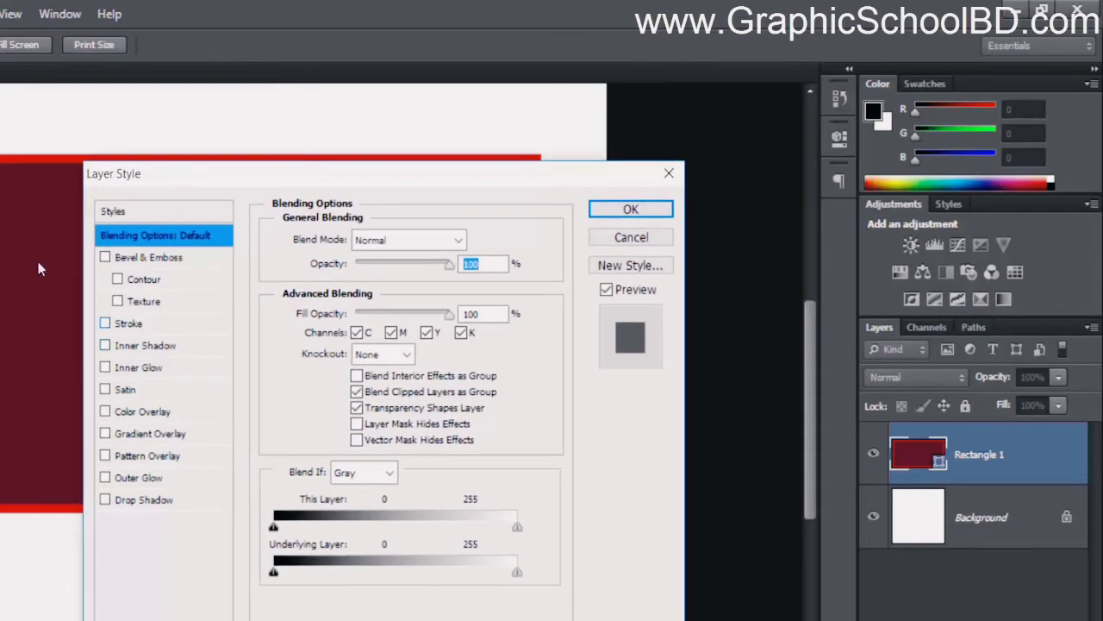
left_click(121, 323)
left_click_drag(313, 188, 421, 208)
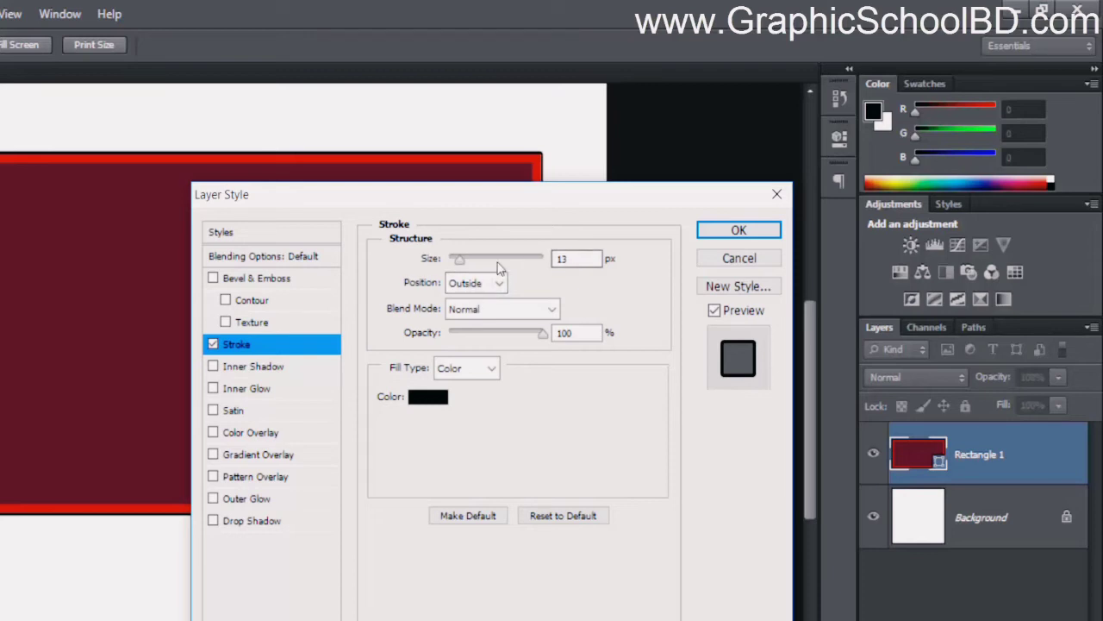
left_click_drag(457, 260, 532, 255)
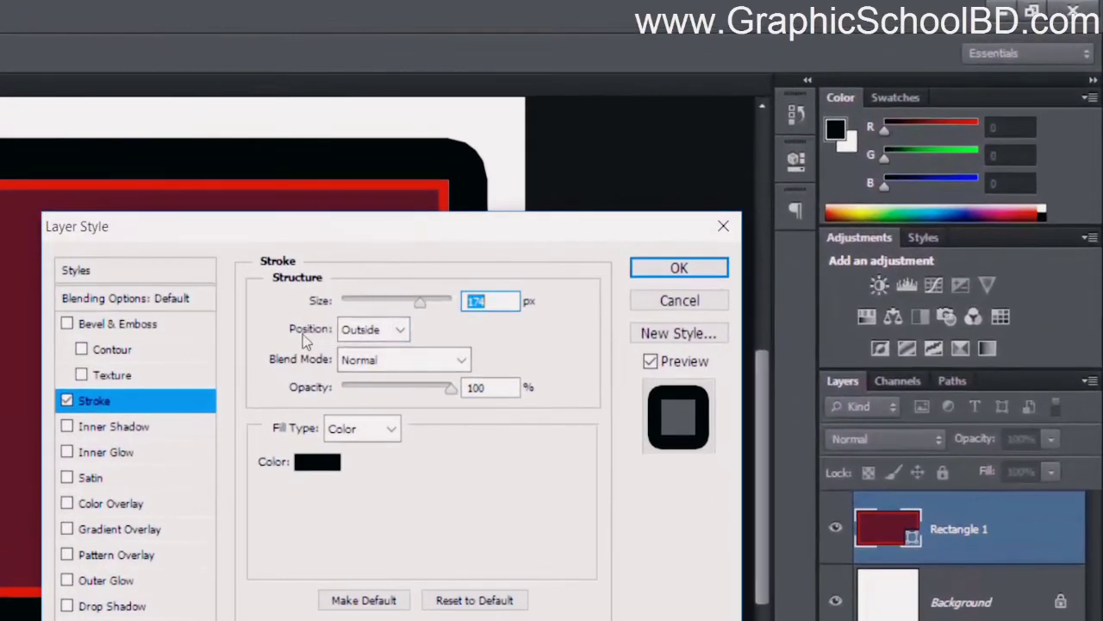
Step: Try the Inside position for the layer-style stroke and settle on Center, with opacity at 100%
left_click(396, 329)
left_click(382, 372)
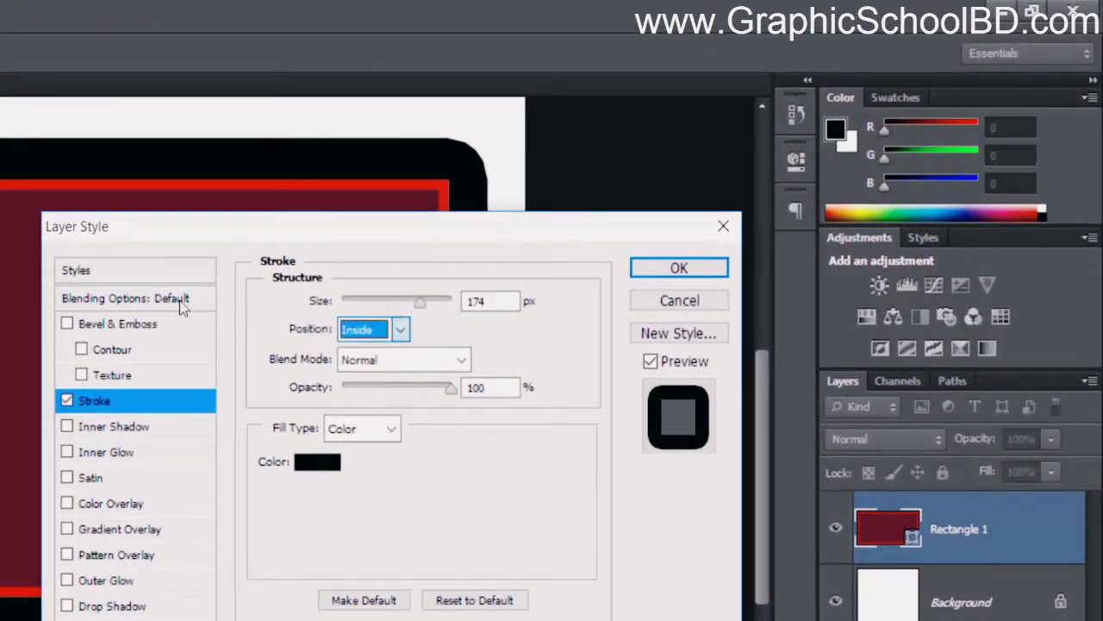
left_click(399, 330)
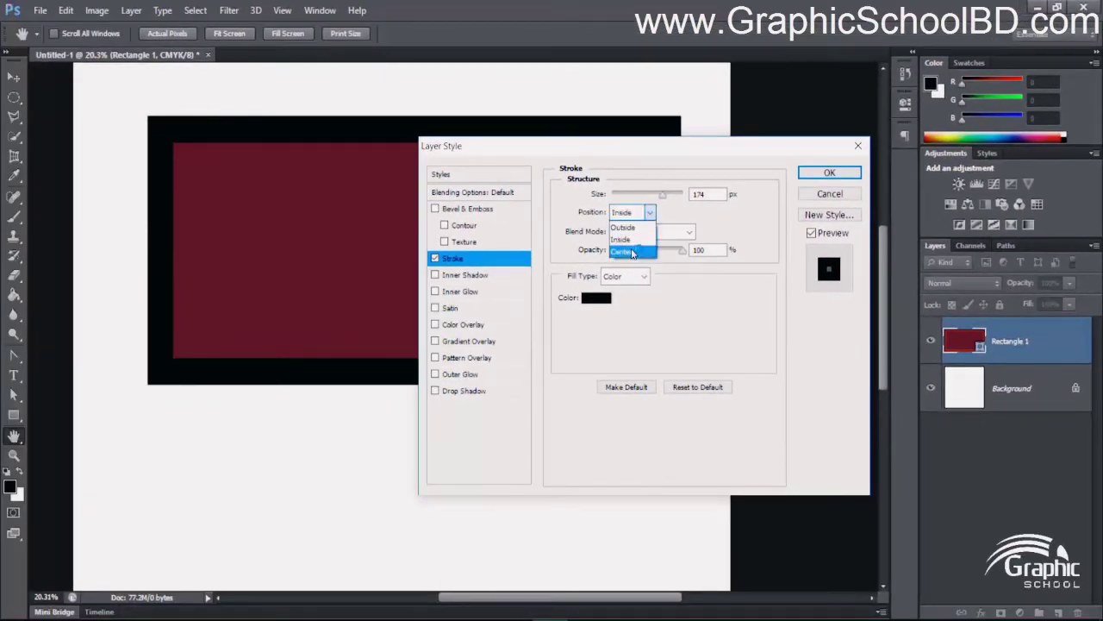
left_click(357, 389)
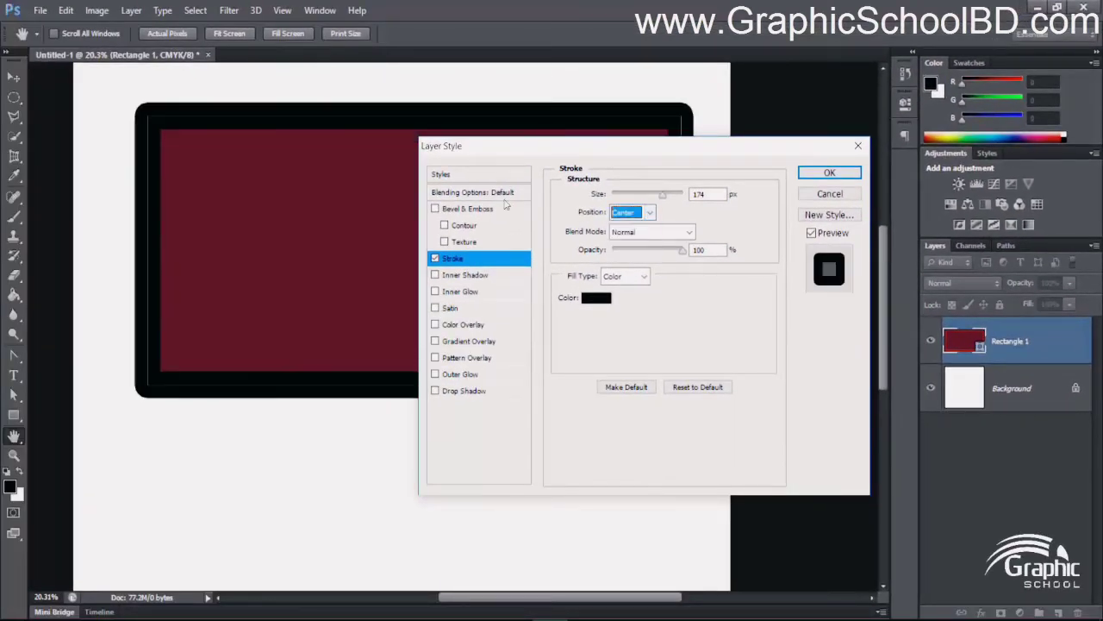
mouse_move(681, 251)
left_mouse_down()
mouse_move(606, 255)
mouse_move(694, 265)
left_mouse_up()
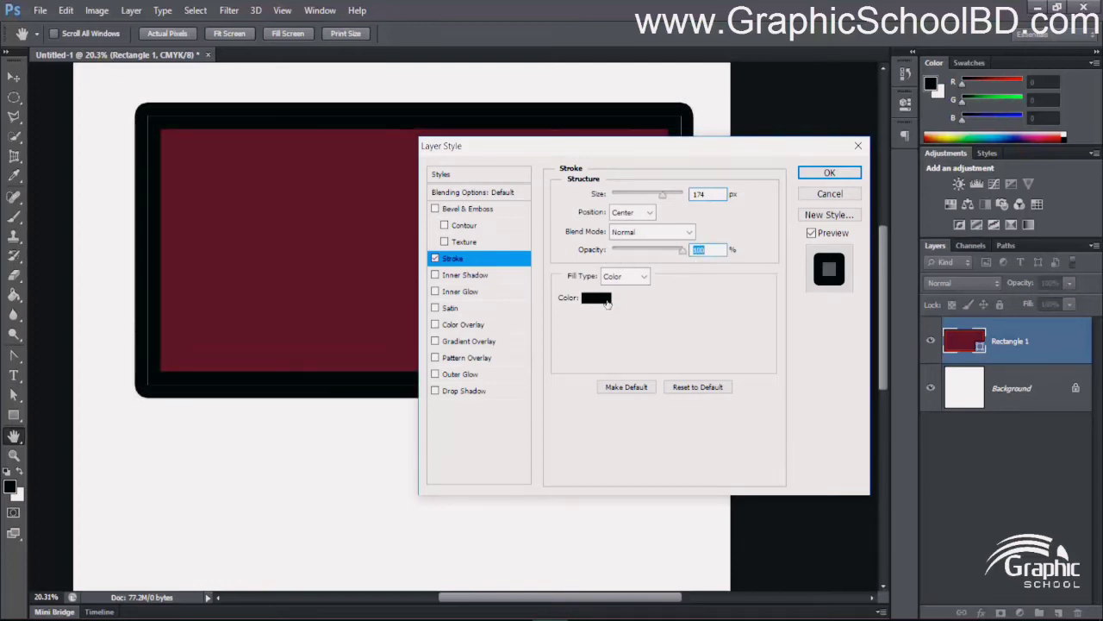
Step: Recolour the layer-style stroke, trying cyan (02c6d6) and settling on red (f20b11), and apply the style
left_click(597, 298)
left_click(582, 243)
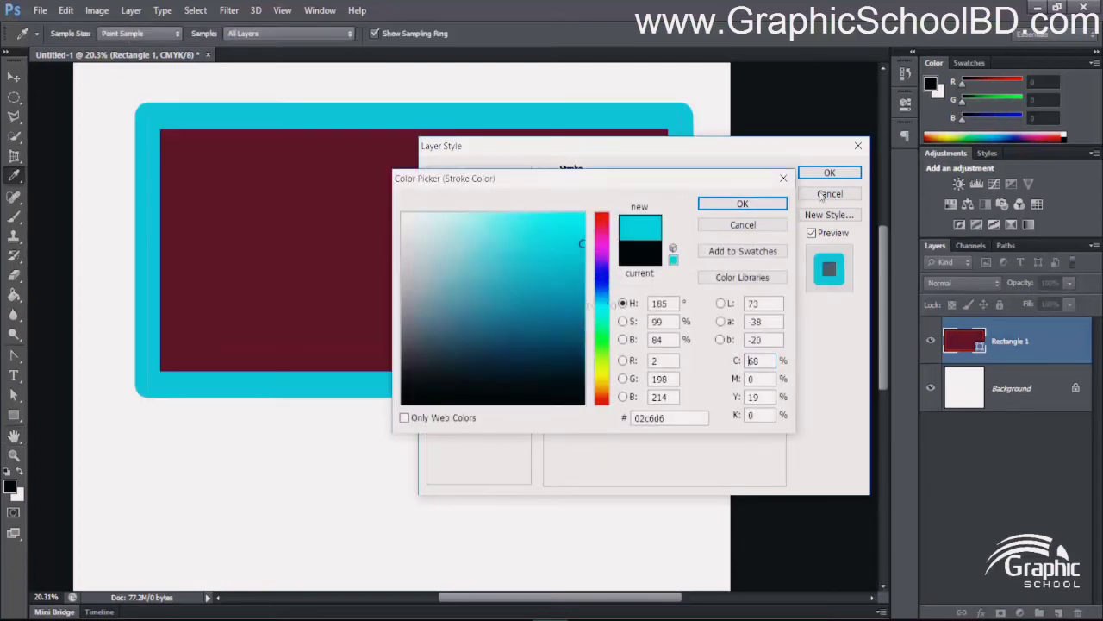
left_click(601, 213)
left_click(576, 223)
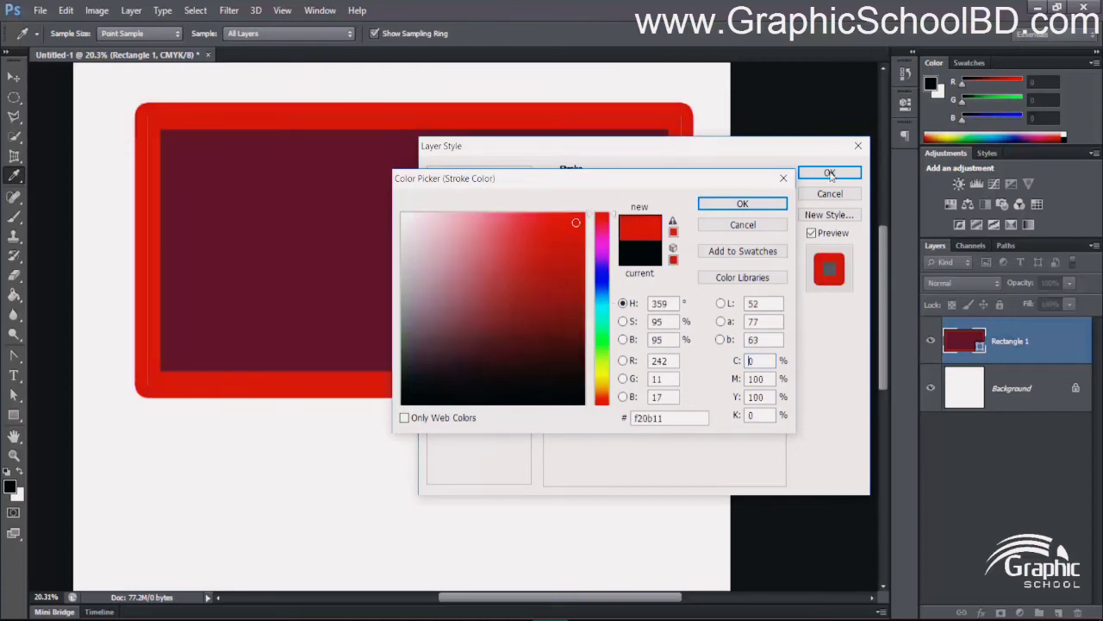
left_click(759, 205)
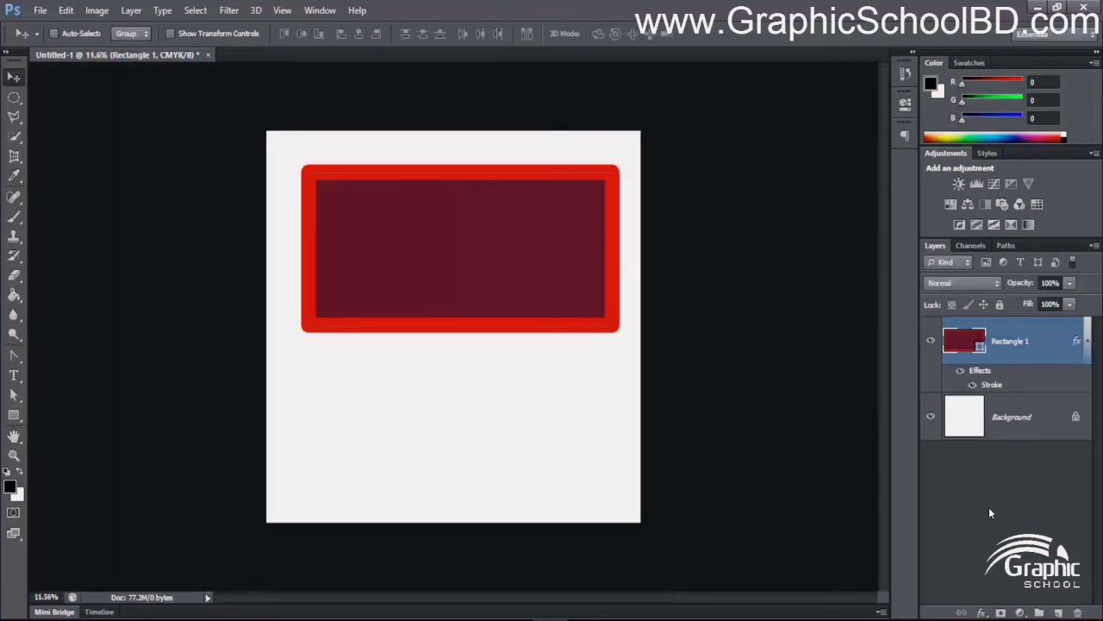
Step: Deselect the Rectangle 1 layer, and collapse and expand its list of effects to inspect the applied stroke
left_click(989, 508)
scroll(385, 195, "up", 5)
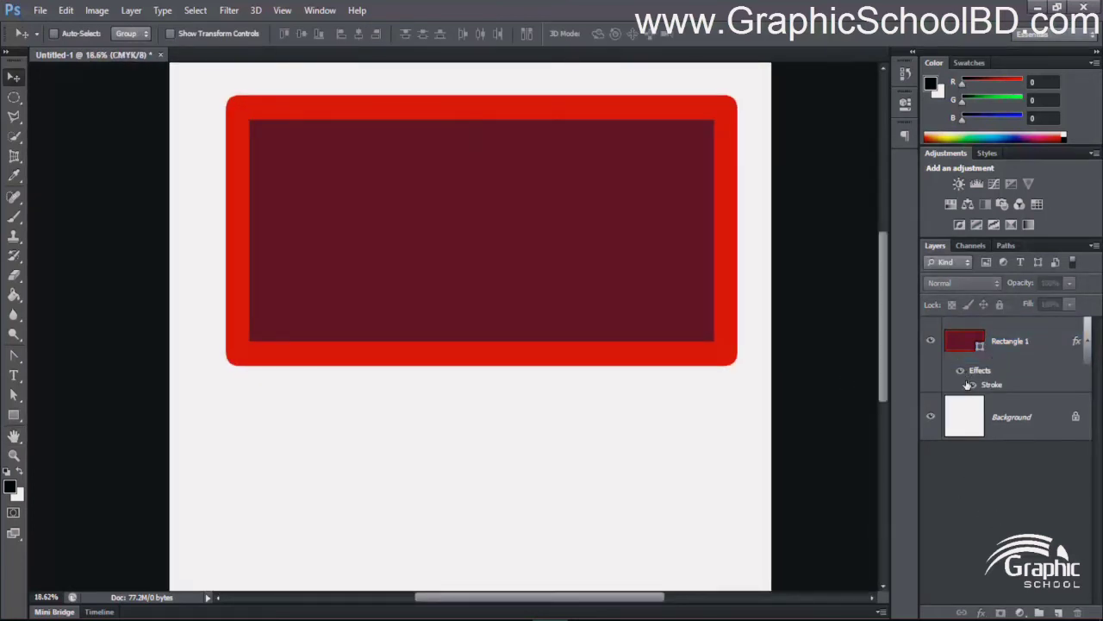
left_click(1086, 340)
left_click(1086, 339)
scroll(699, 123, "up", 2)
scroll(711, 126, "down", 2)
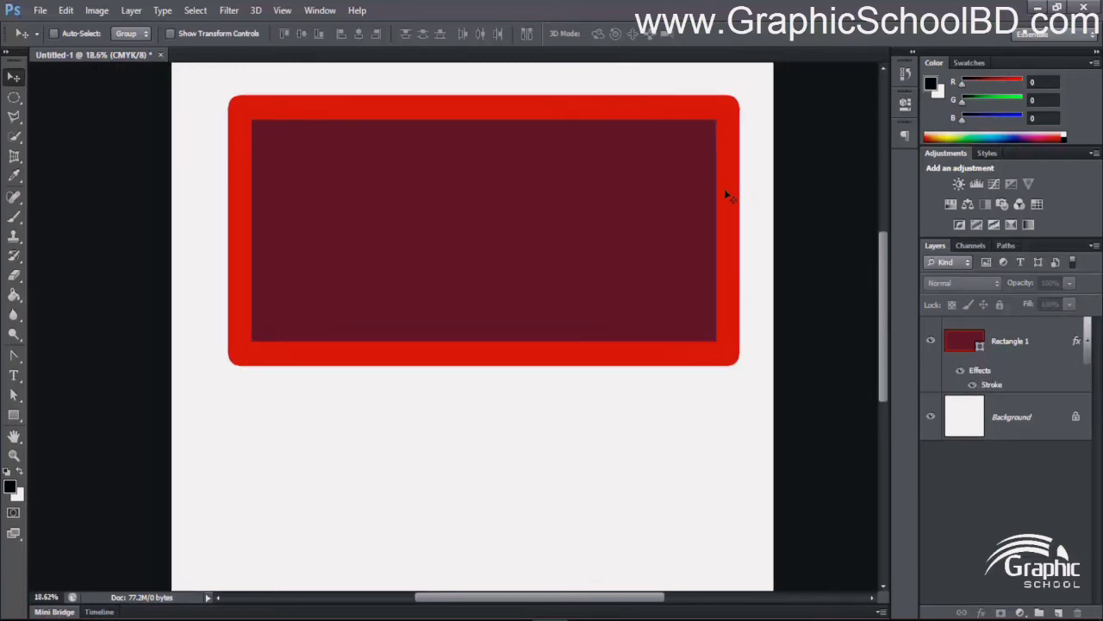
Step: Reopen the Stroke effect of Rectangle 1, reduce its size to a thinner outline and apply the change
double_click(991, 385)
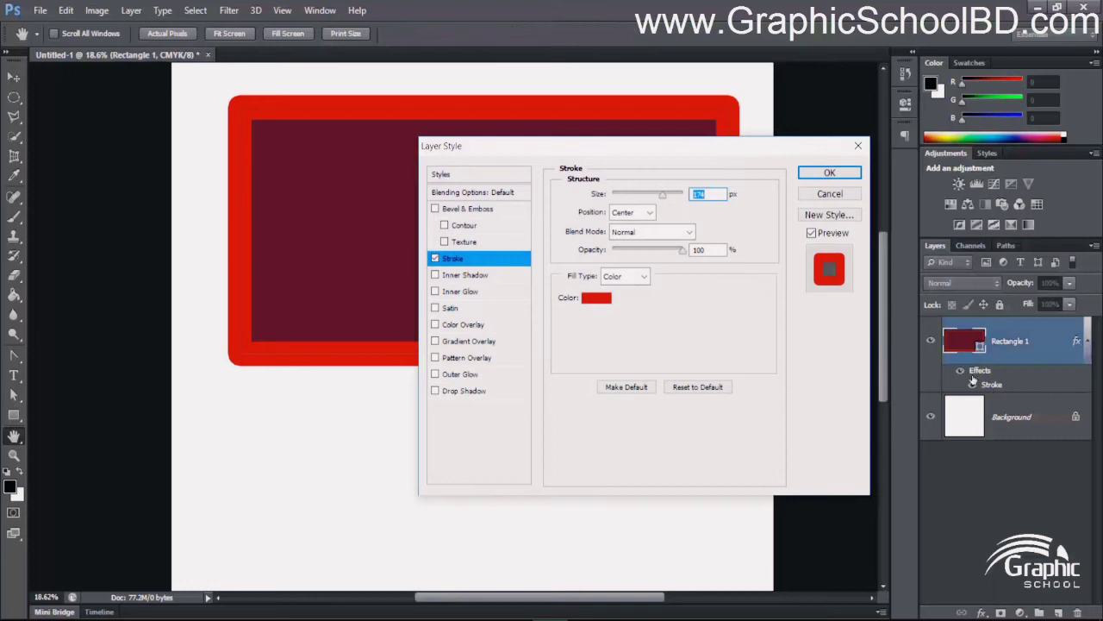
left_click_drag(664, 198, 633, 198)
left_click(819, 173)
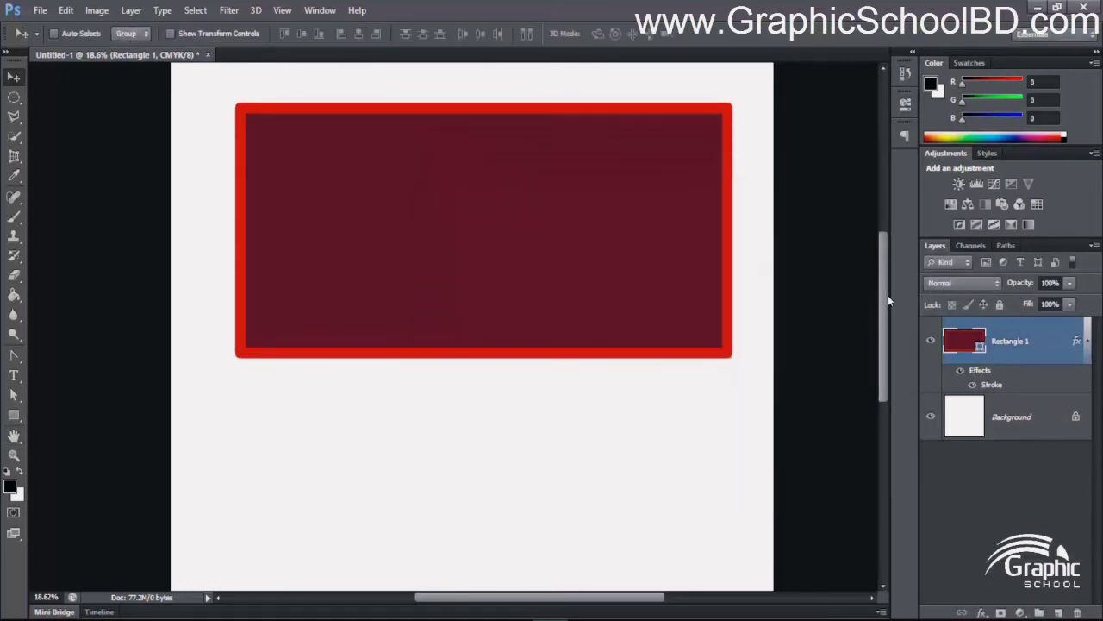
scroll(875, 356, "down", 1)
scroll(704, 156, "up", 5)
scroll(660, 138, "down", 6)
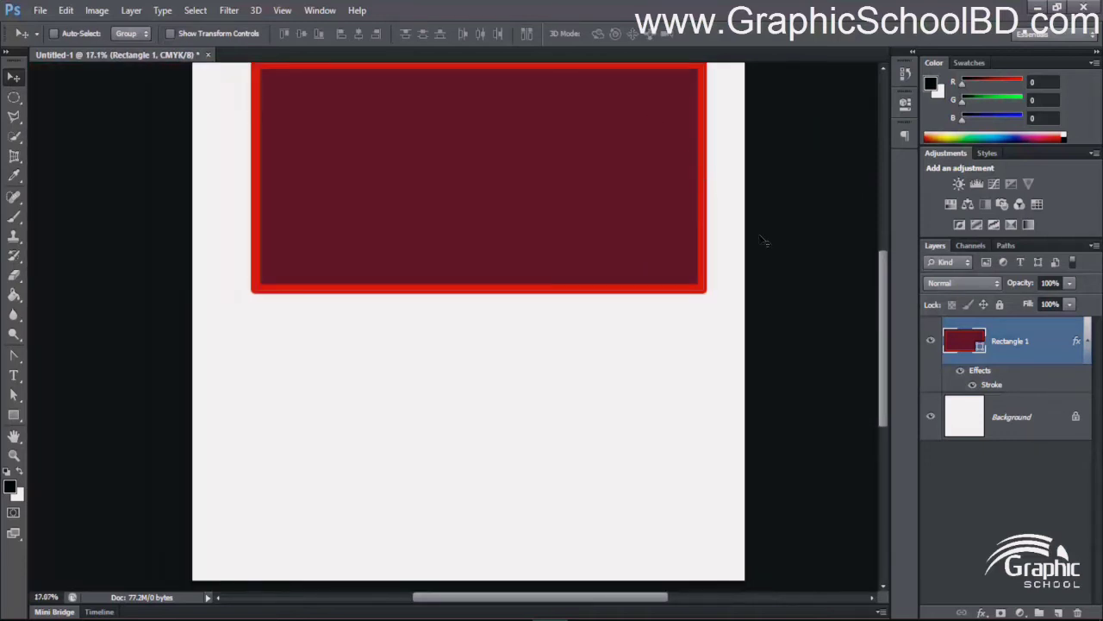
left_click_drag(884, 319, 883, 284)
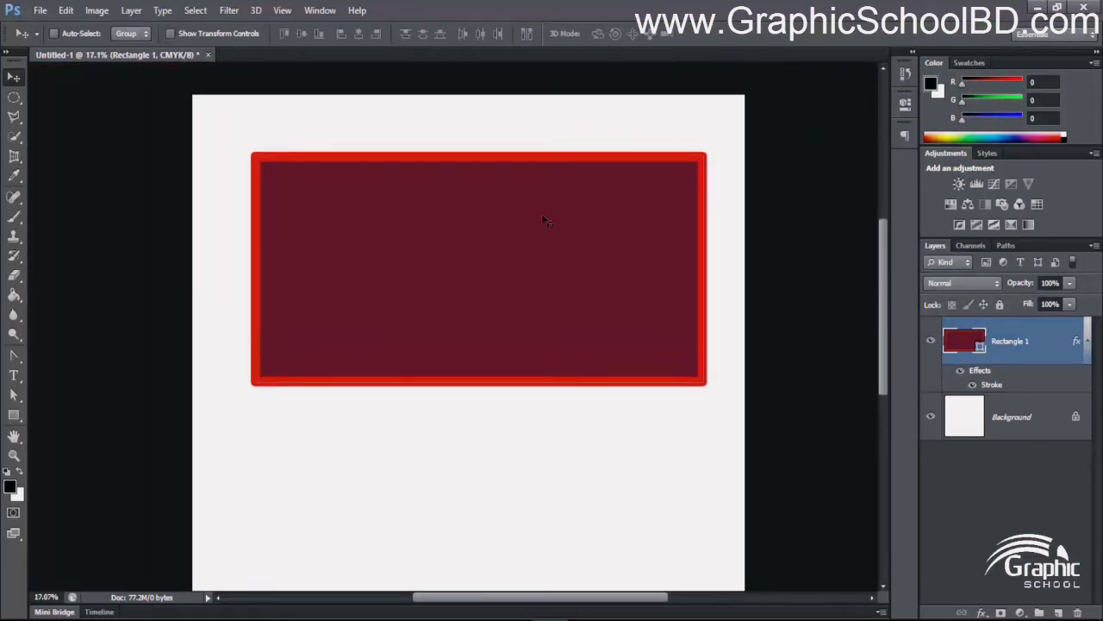
scroll(543, 161, "up", 1)
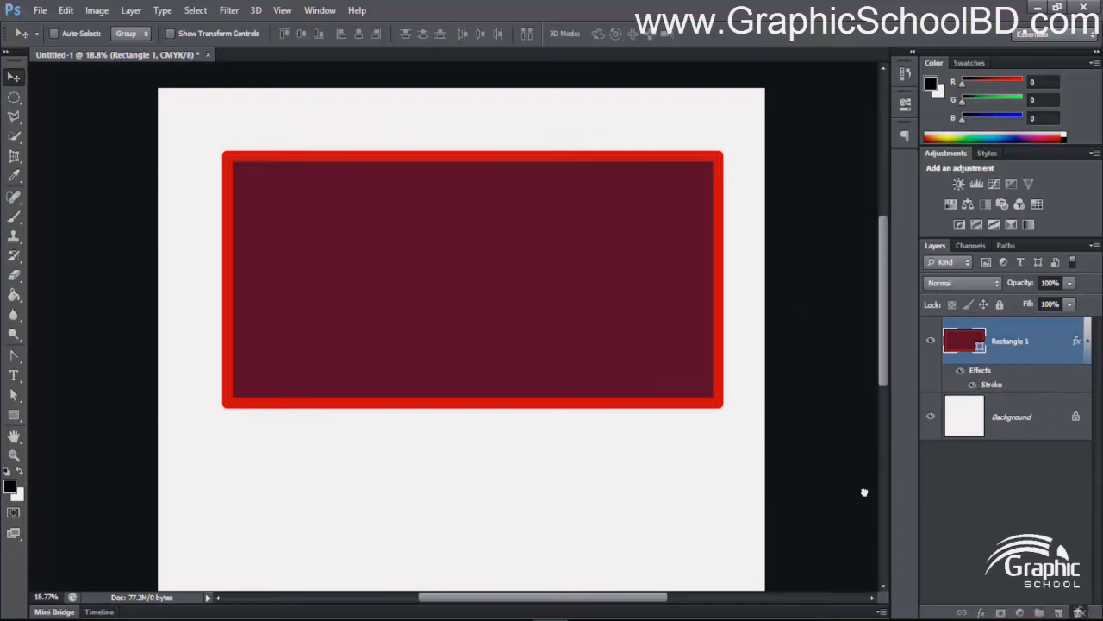
Step: Delete the layer-style effects, including the Stroke effect, from the Rectangle 1 layer
left_click_drag(864, 492, 1078, 612)
scroll(543, 226, "up", 2)
scroll(566, 223, "down", 3)
scroll(427, 177, "up", 2)
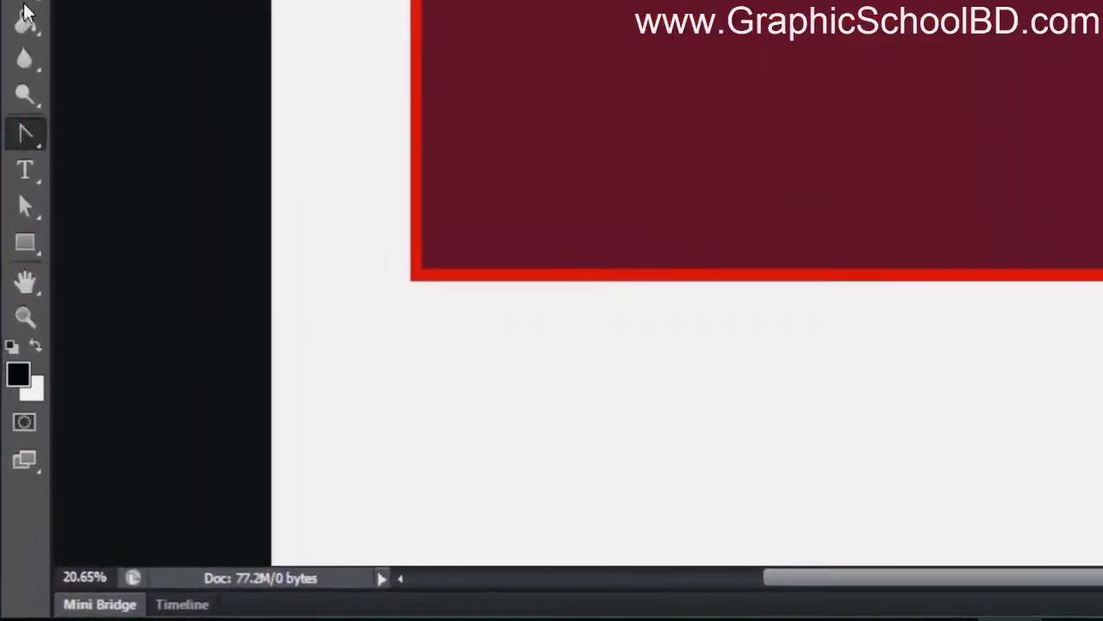
Step: Remove the red outline of Rectangle 1 by setting its shape stroke to no colour
right_click(13, 355)
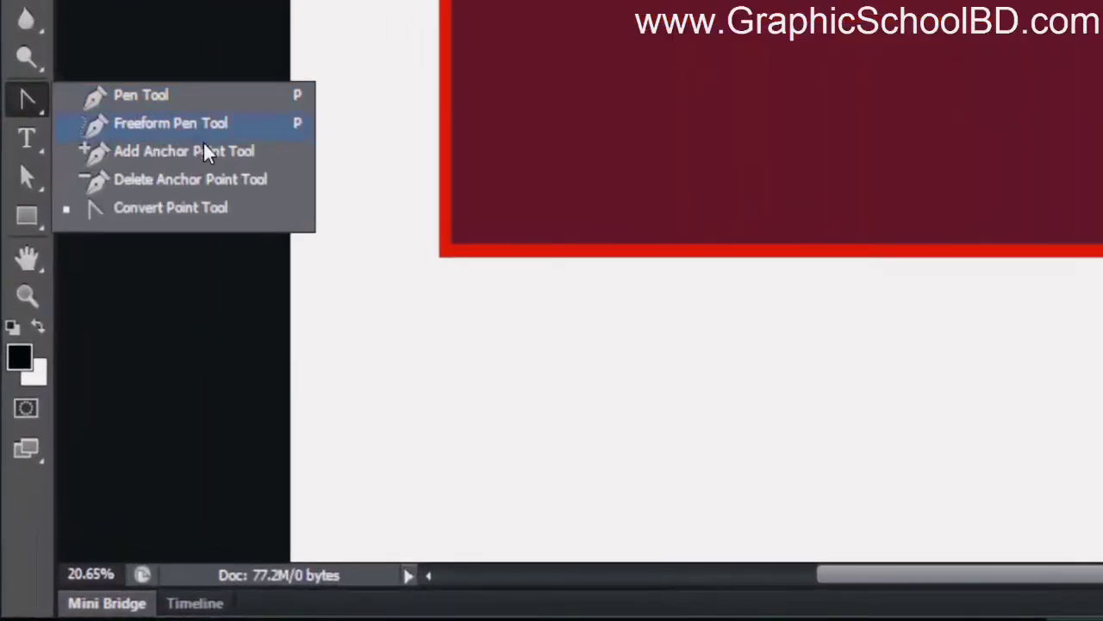
left_click(179, 151)
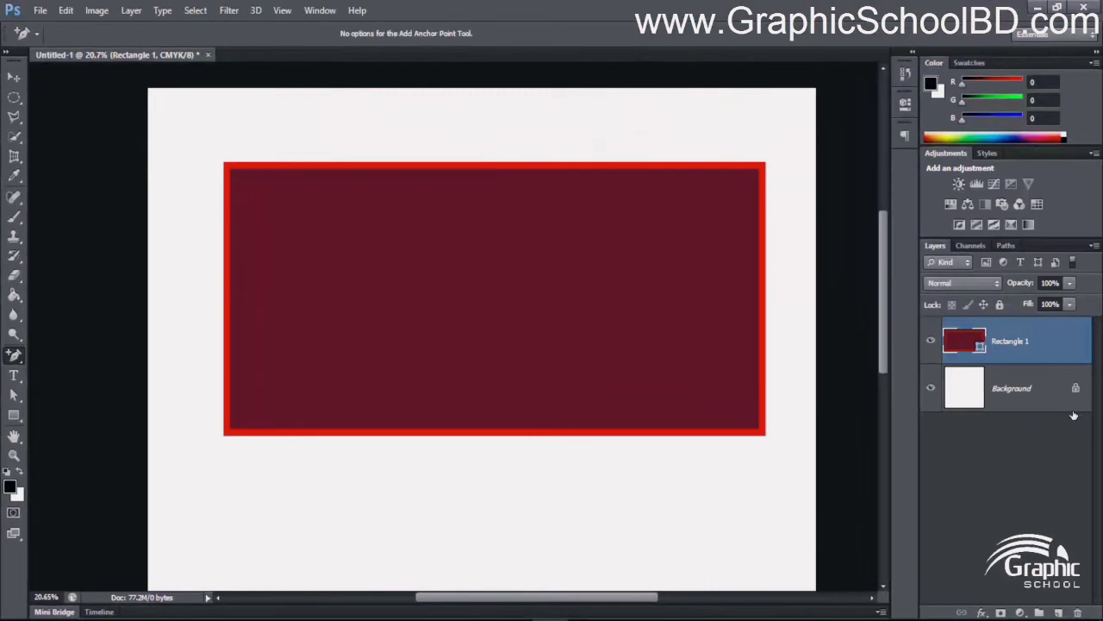
key("v")
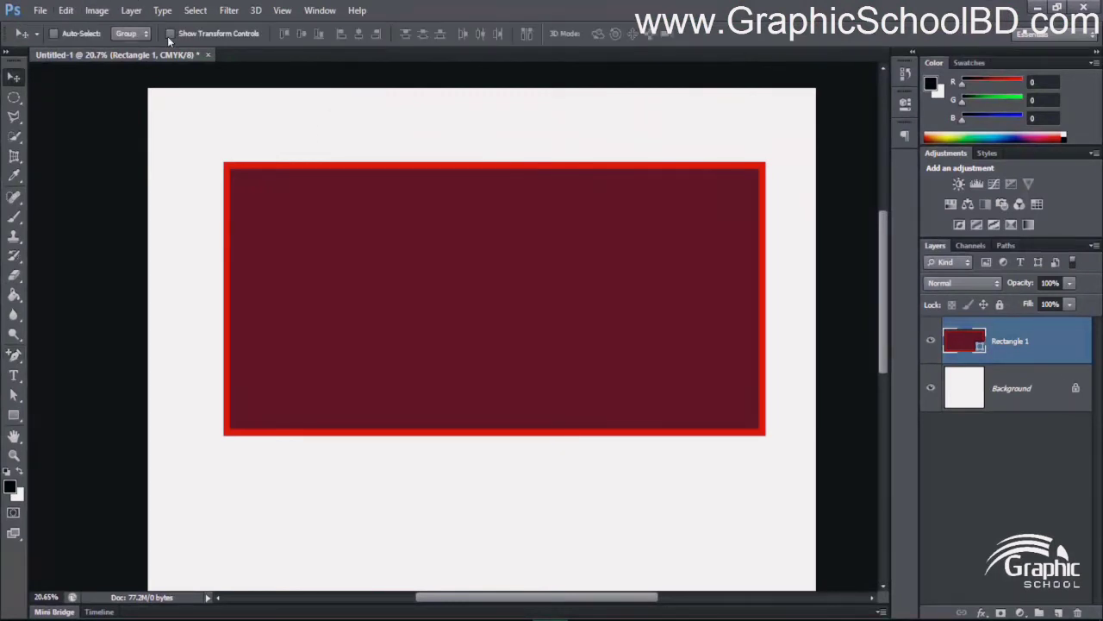
key("u")
left_click(182, 34)
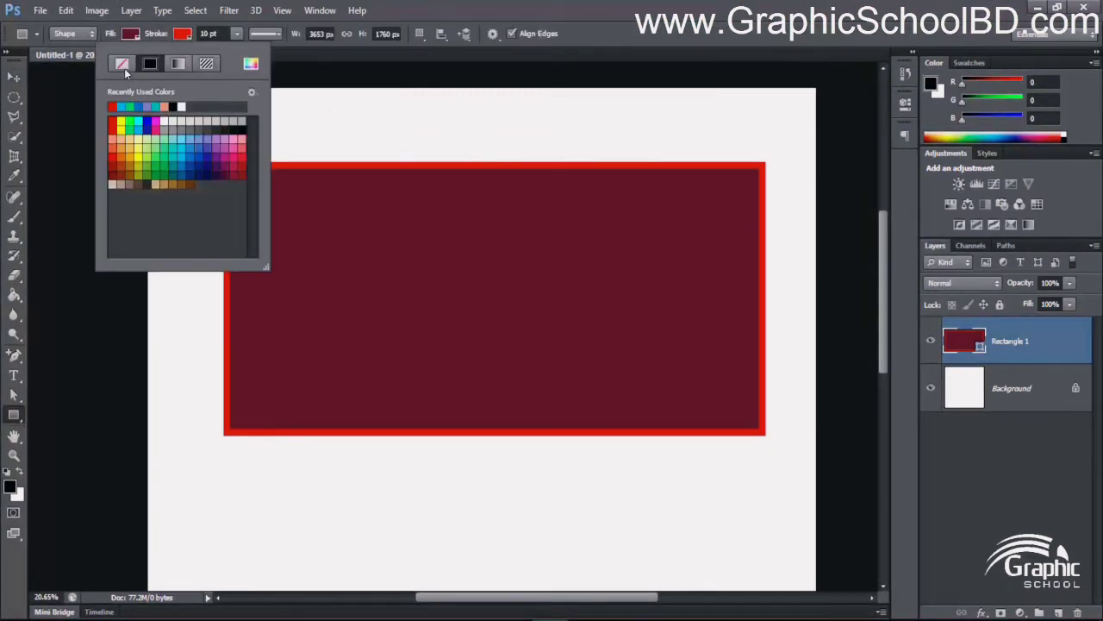
left_click(112, 62)
left_click(527, 15)
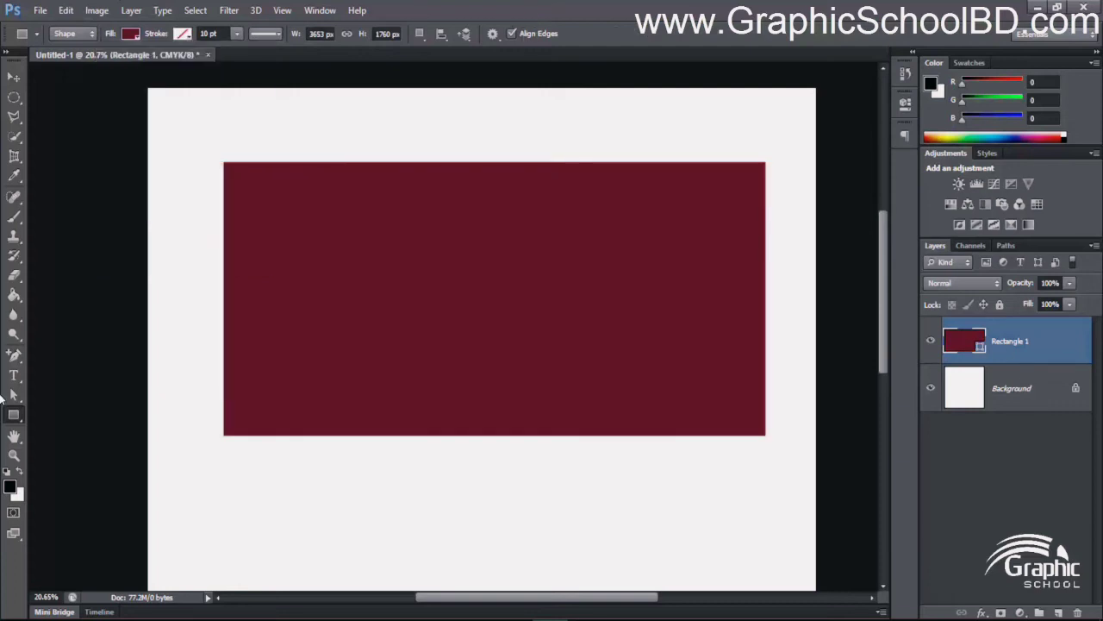
Step: Add an anchor point at the middle of the rectangle's upper edge and pull it down with Direct Selection to curve the edge inward
left_click(14, 354)
right_click(13, 354)
left_click(84, 377)
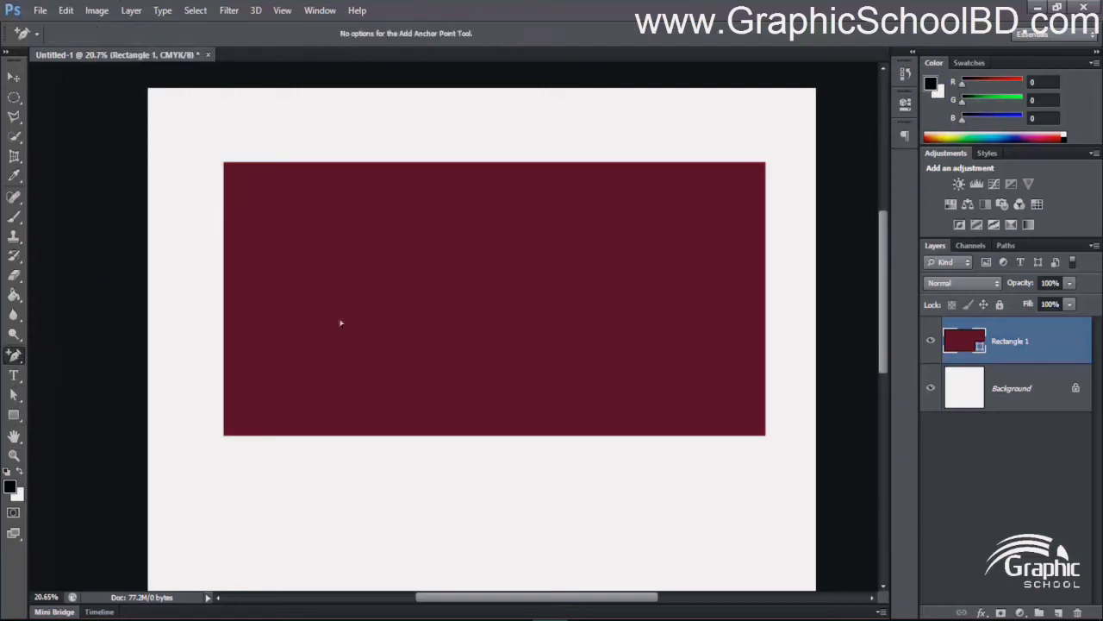
left_click(479, 162)
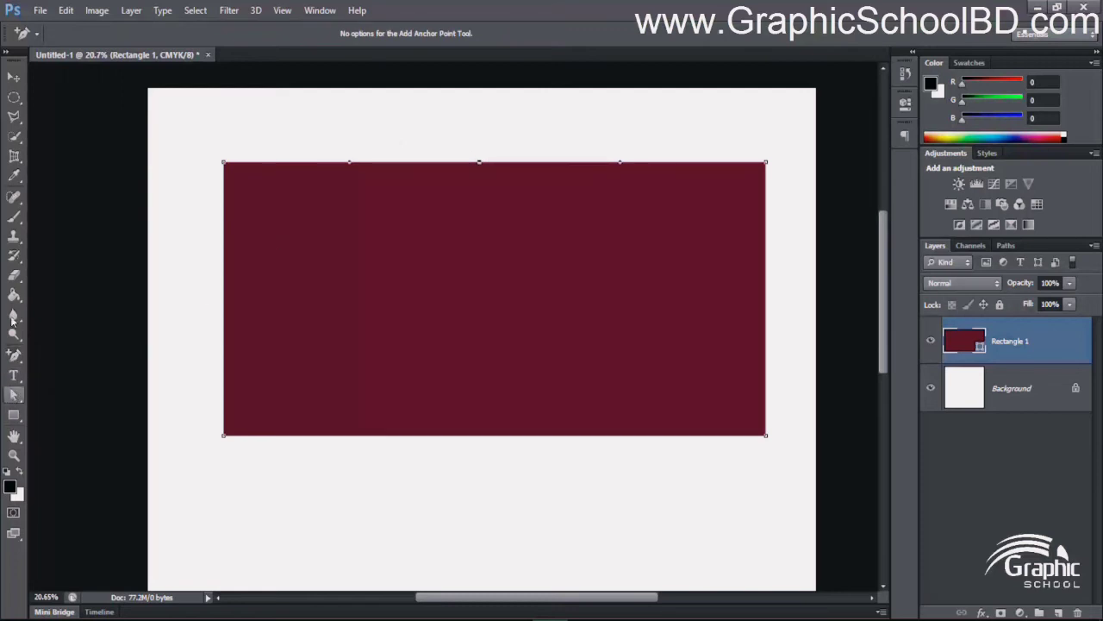
right_click(14, 394)
left_click(69, 408)
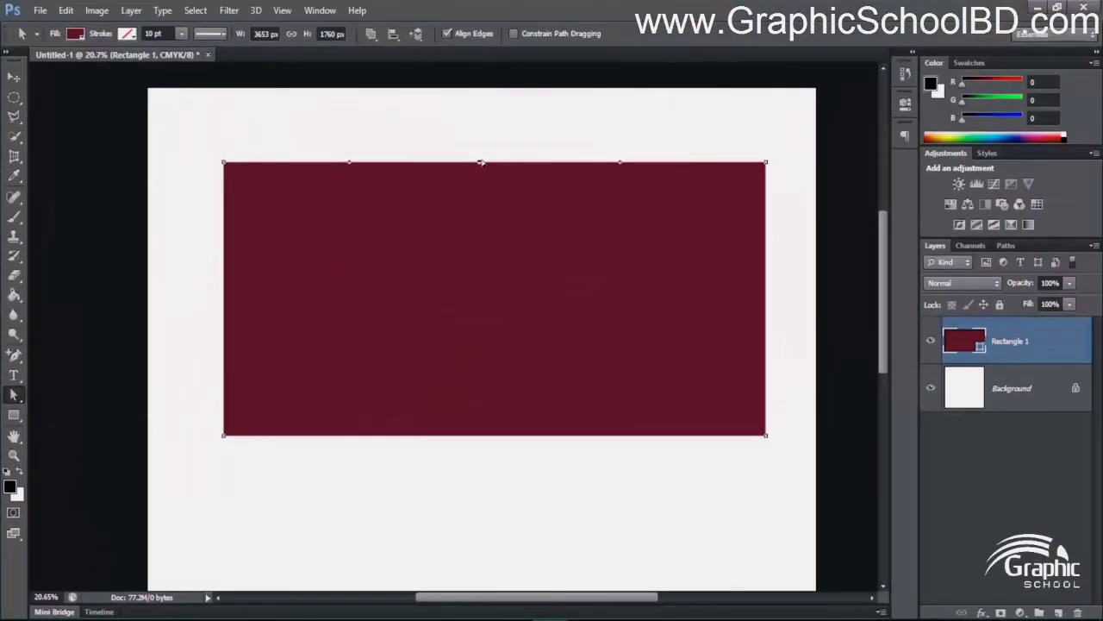
left_click_drag(479, 162, 478, 223)
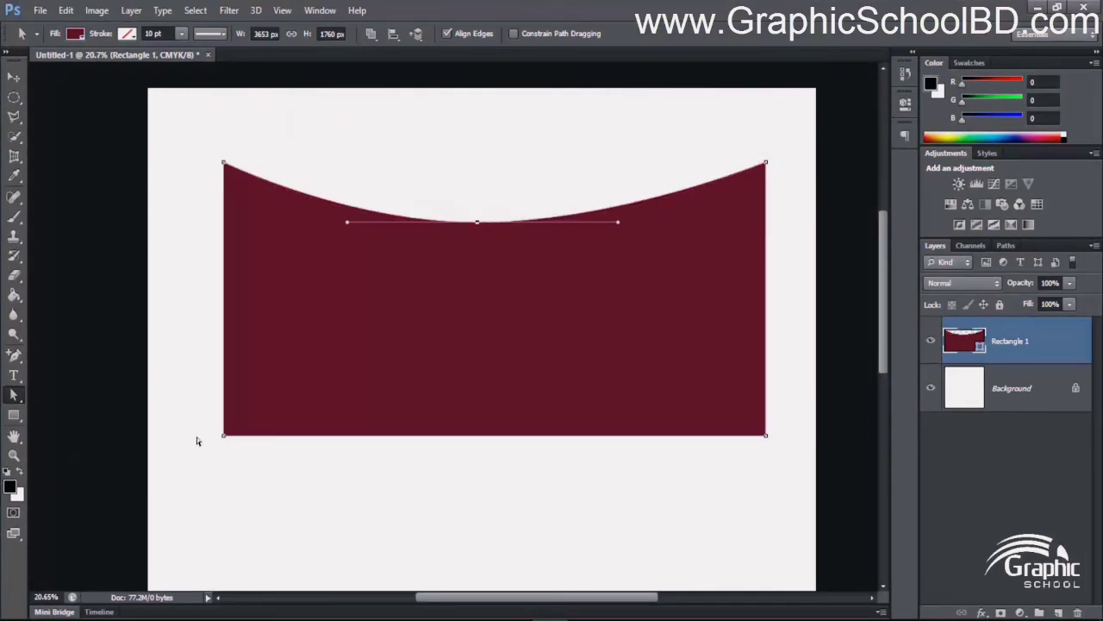
Step: Add an anchor point at the middle of the shape's lower edge and pull it up to curve that edge inward
left_click(14, 354)
left_click(477, 436)
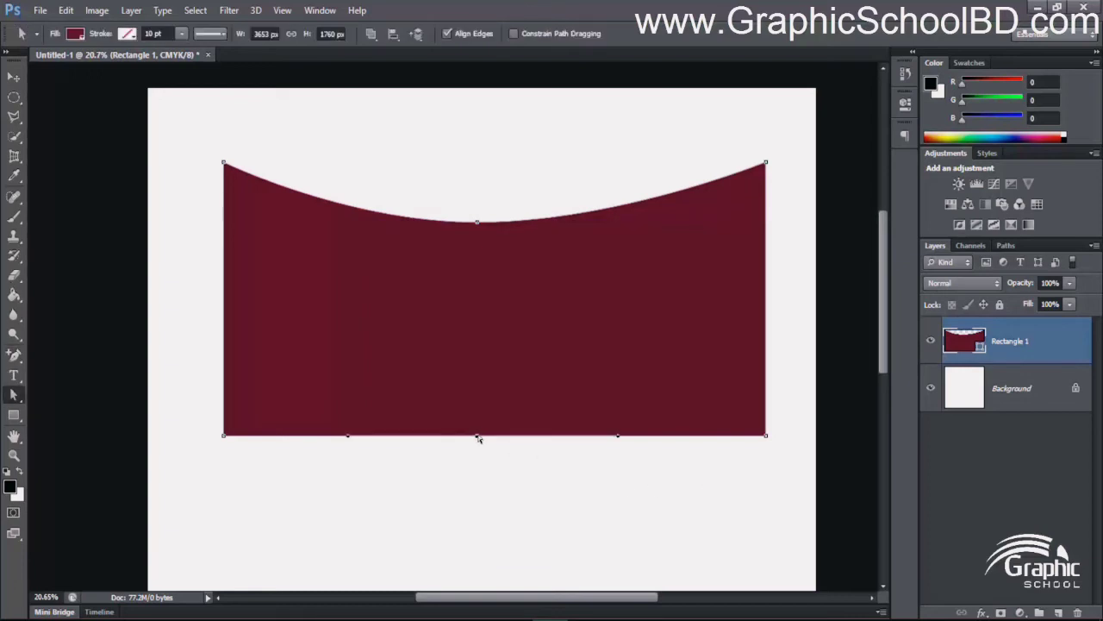
left_click_drag(479, 437, 487, 361)
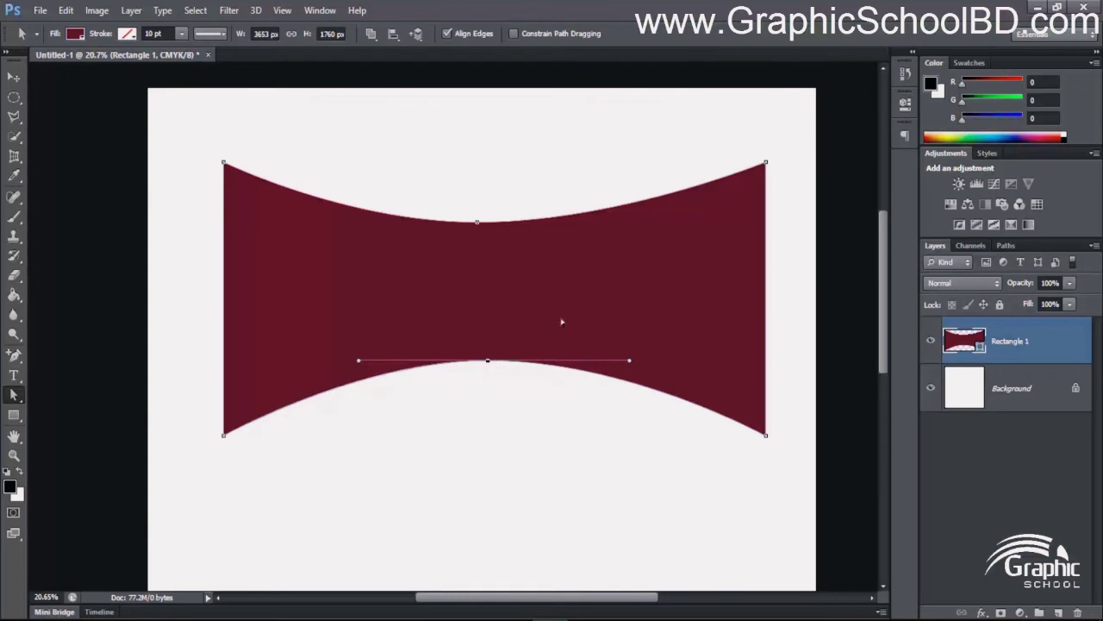
scroll(562, 322, "down", 4)
scroll(494, 115, "up", 3)
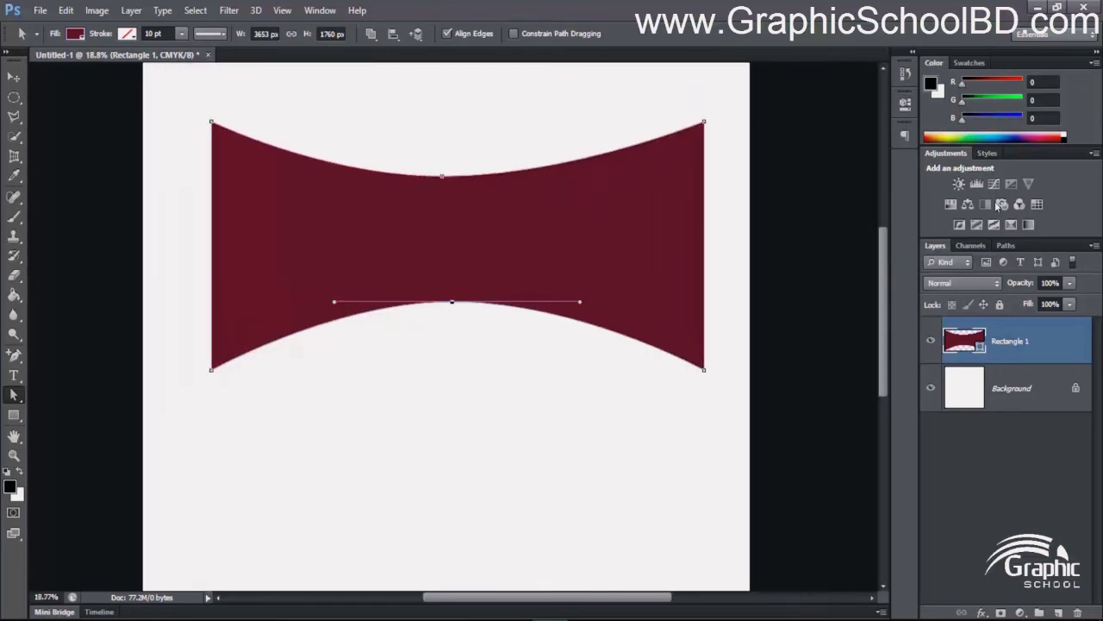
left_click_drag(881, 272, 882, 260)
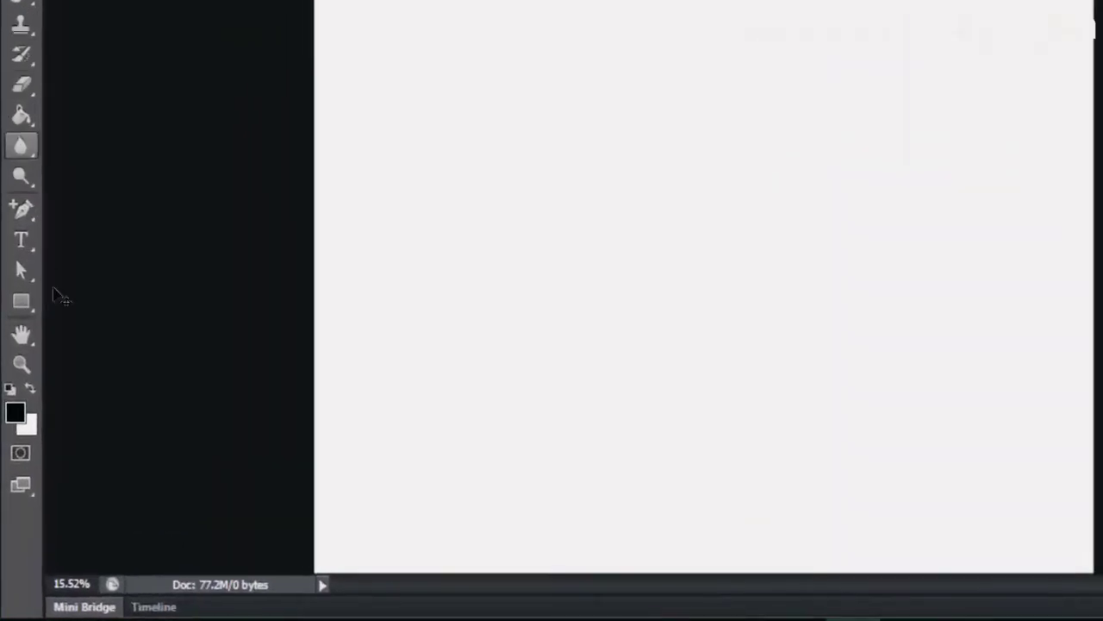
Step: Draw a black rounded rectangle about 2970 × 2346 px on the canvas with a 10 px corner radius
left_click(14, 414)
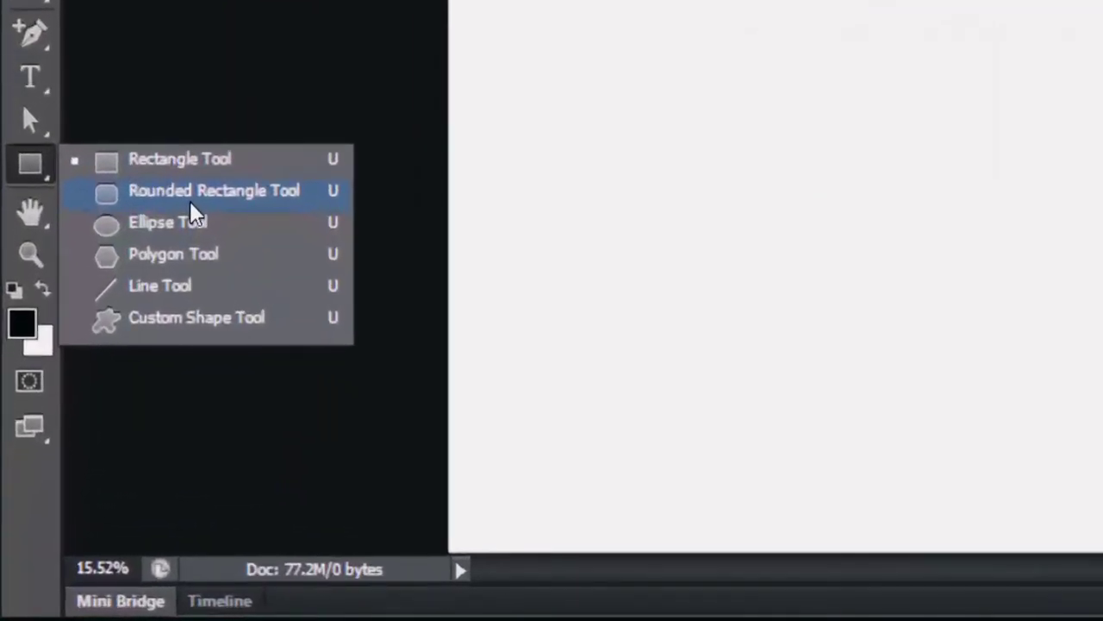
left_click(75, 428)
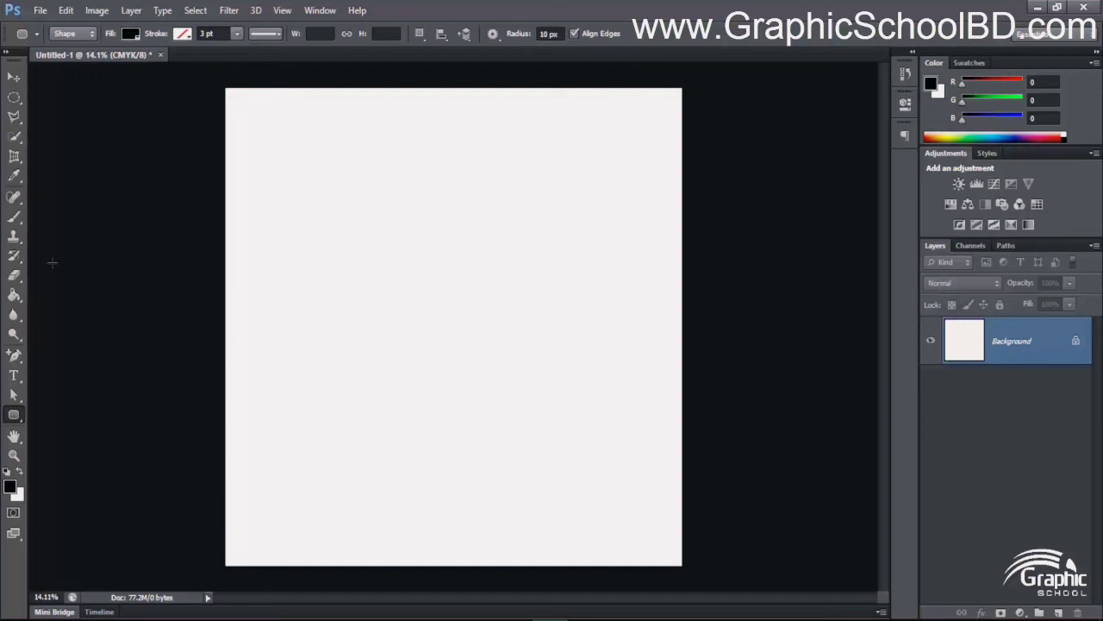
left_click_drag(363, 176, 662, 424)
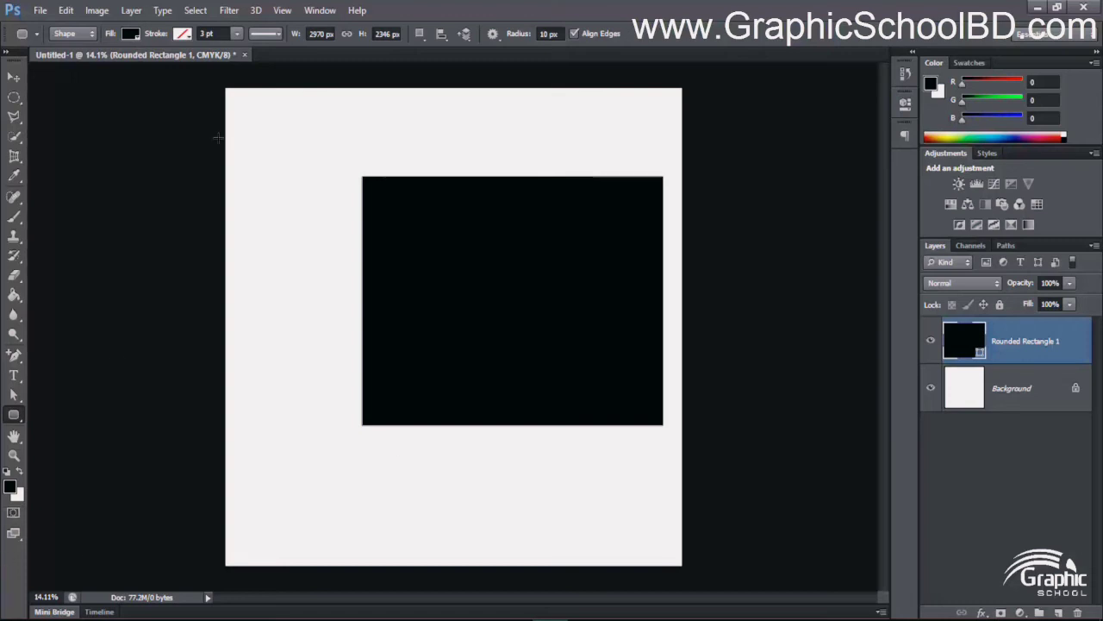
Step: Fill the rounded rectangle with magenta, after trying light orange, and give it a 10 pt blue stroke
left_click(131, 34)
left_click(84, 138)
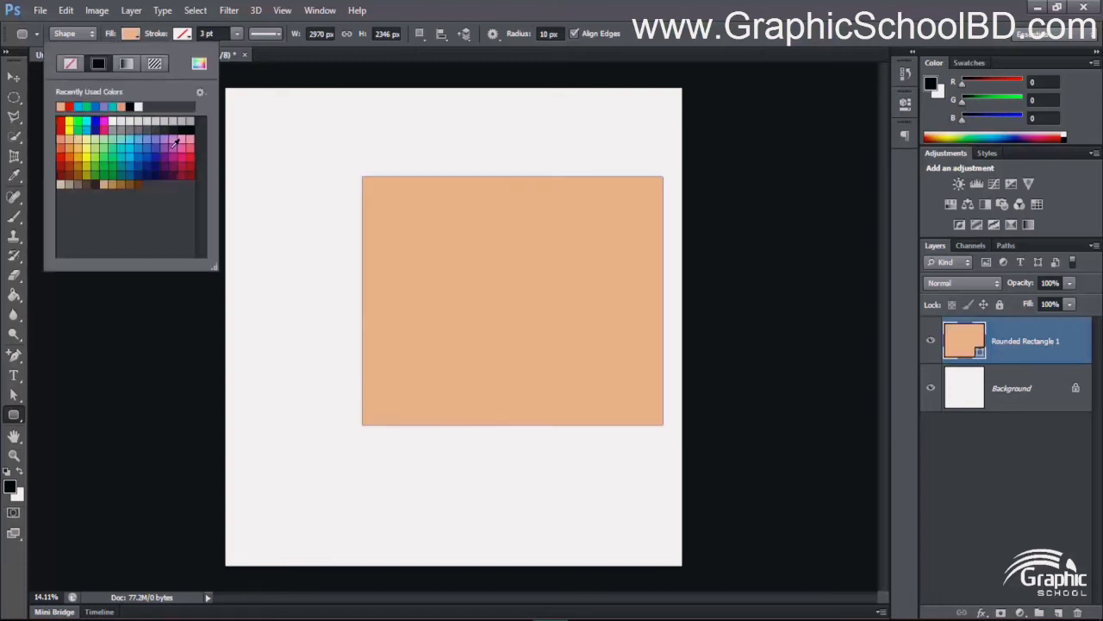
left_click(176, 143)
left_click(182, 34)
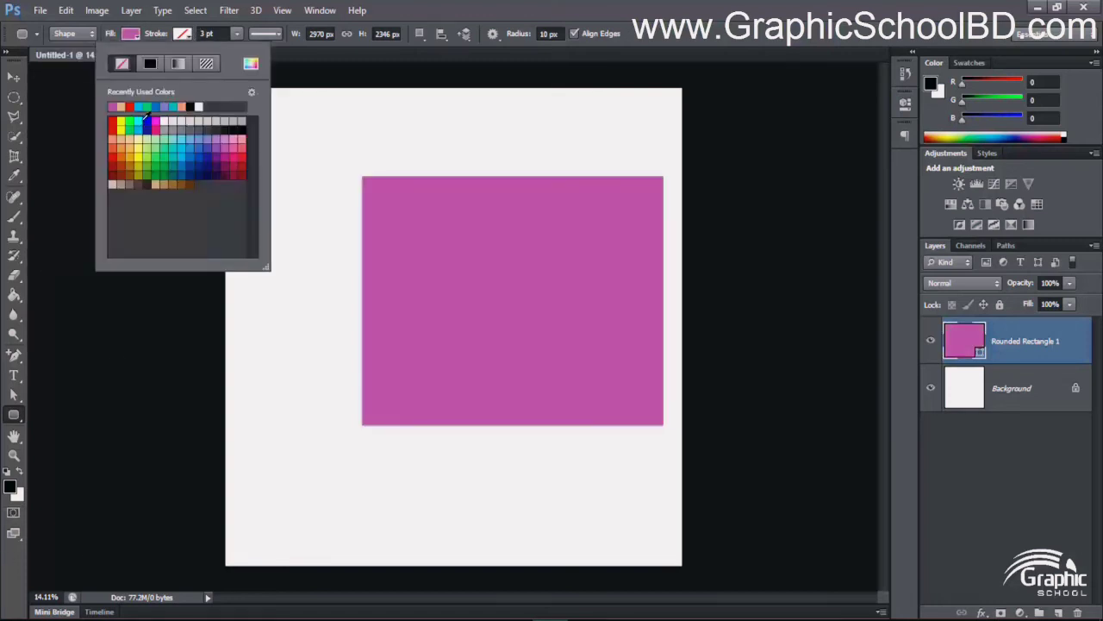
left_click(147, 121)
left_click(210, 34)
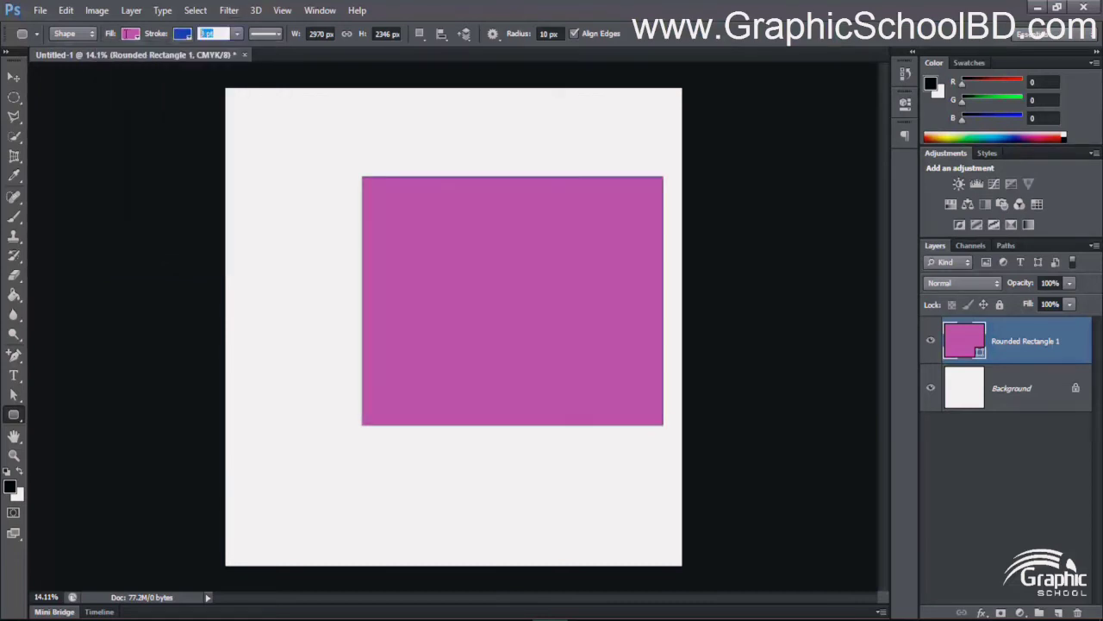
type("10")
key("Return")
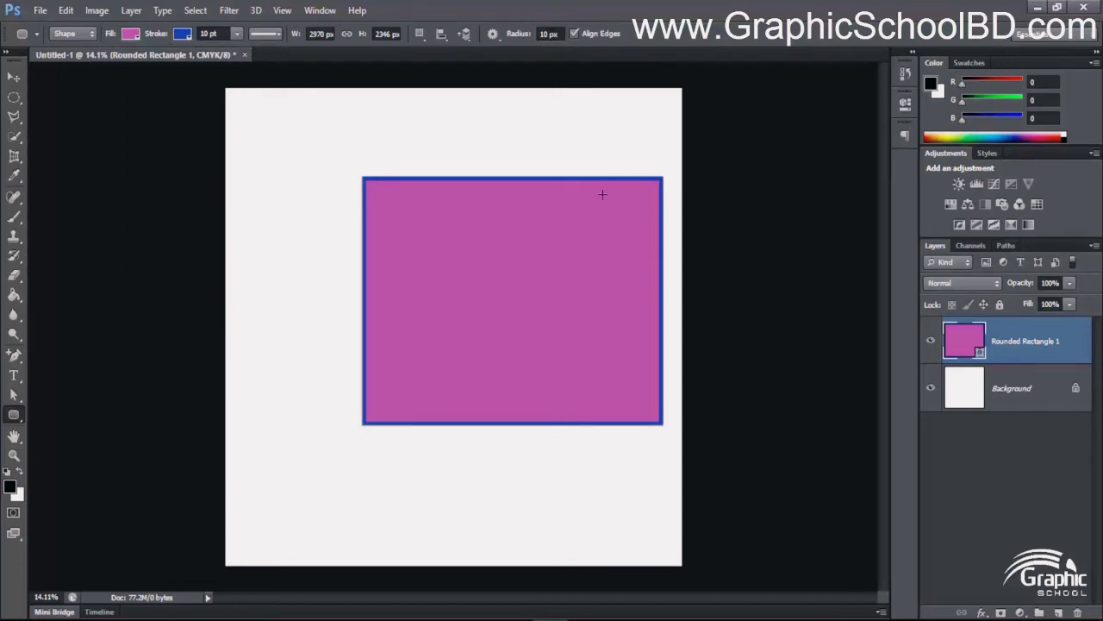
Step: Examine the rounding of the rectangle's upper outer corner up close, and return to the whole canvas
scroll(612, 200, "up", 15)
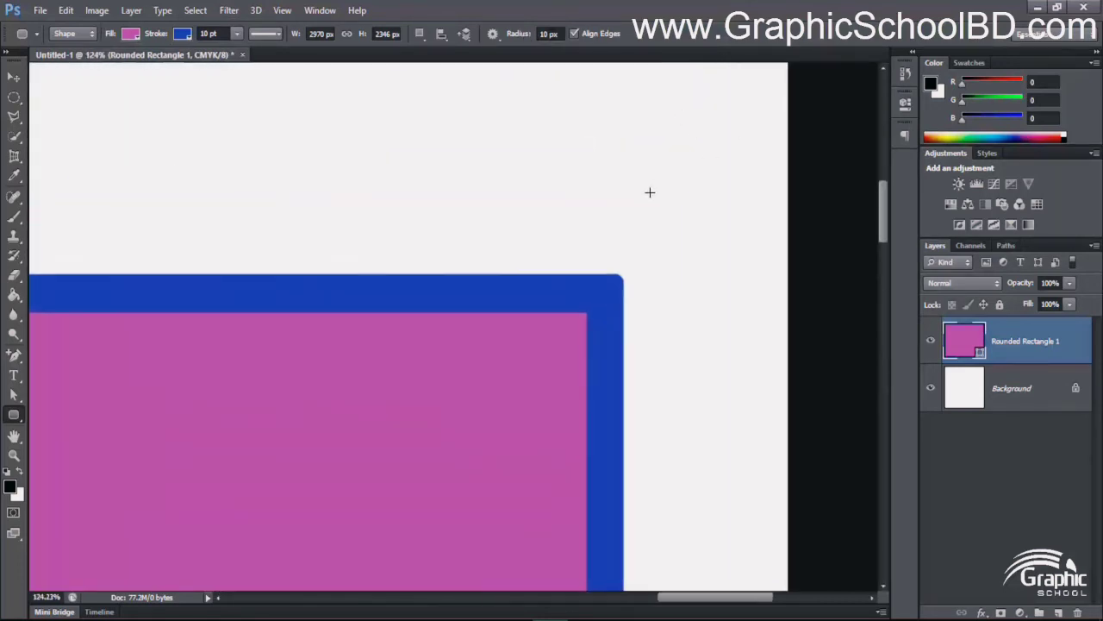
scroll(615, 306, "up", 3)
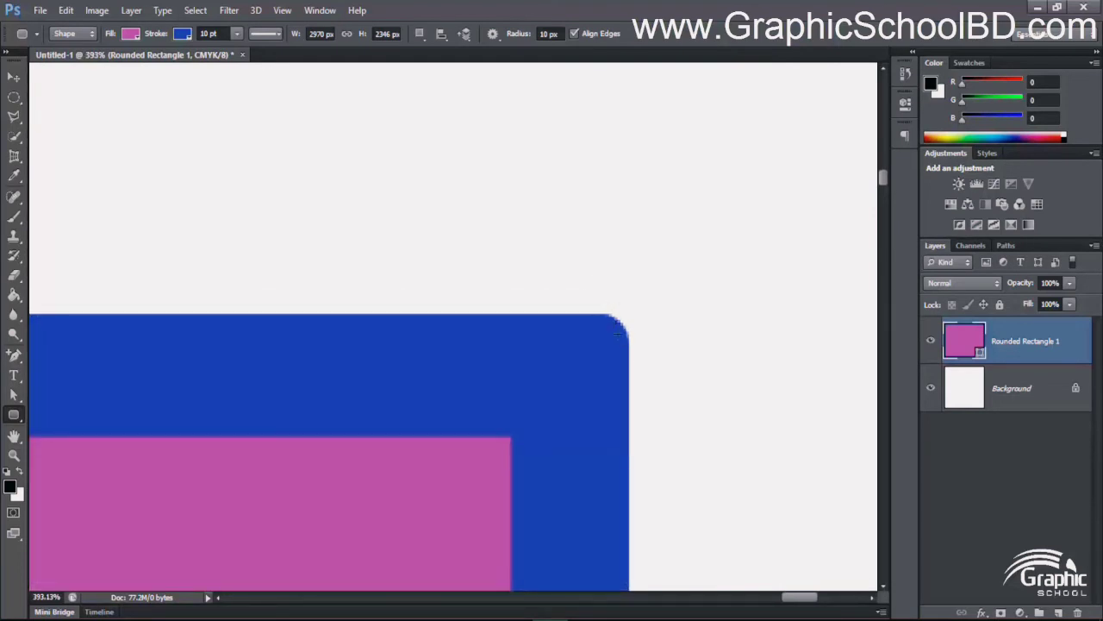
scroll(617, 330, "down", 15)
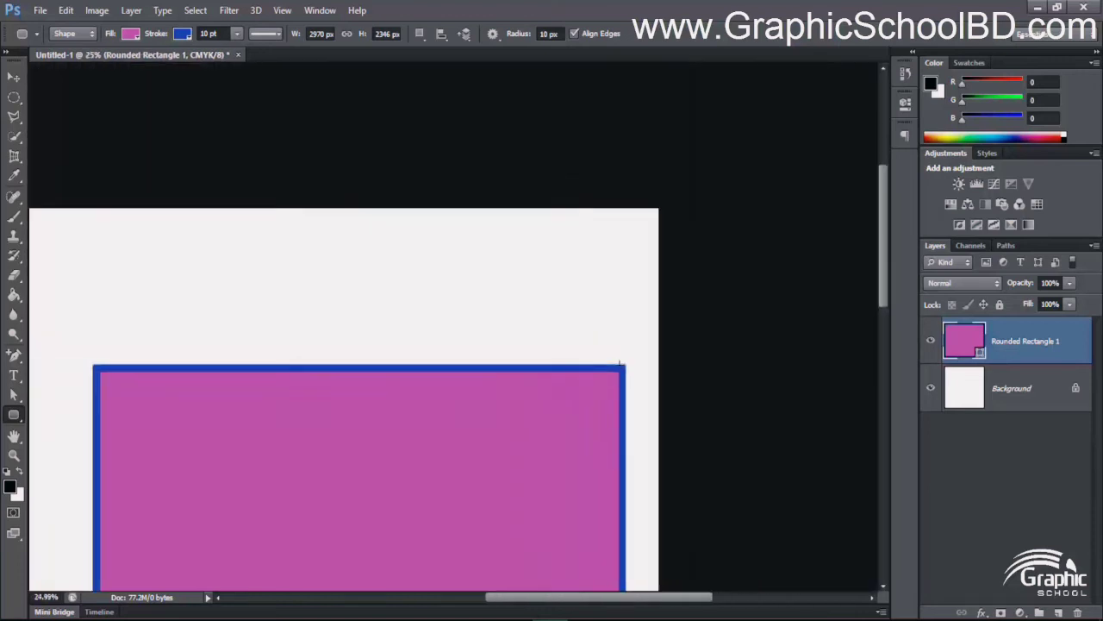
scroll(617, 358, "down", 3)
scroll(595, 259, "up", 2)
scroll(663, 246, "down", 2)
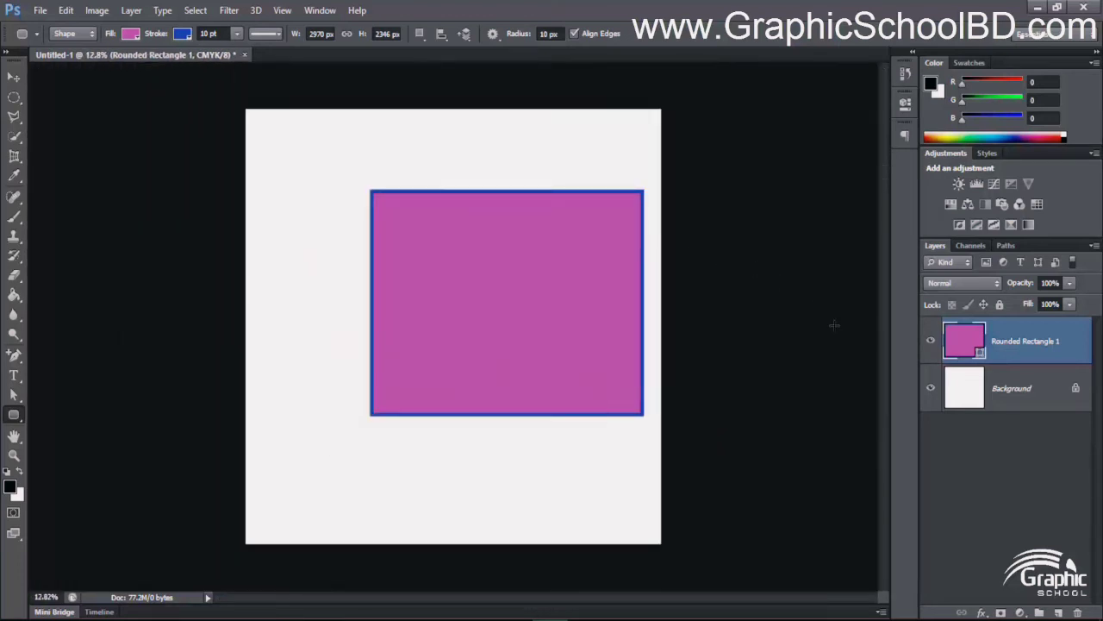
Step: Replace the magenta shape with a black rounded rectangle about 2438 × 1122 px that has a 50 px corner radius
key("Delete")
left_click_drag(546, 35, 525, 35)
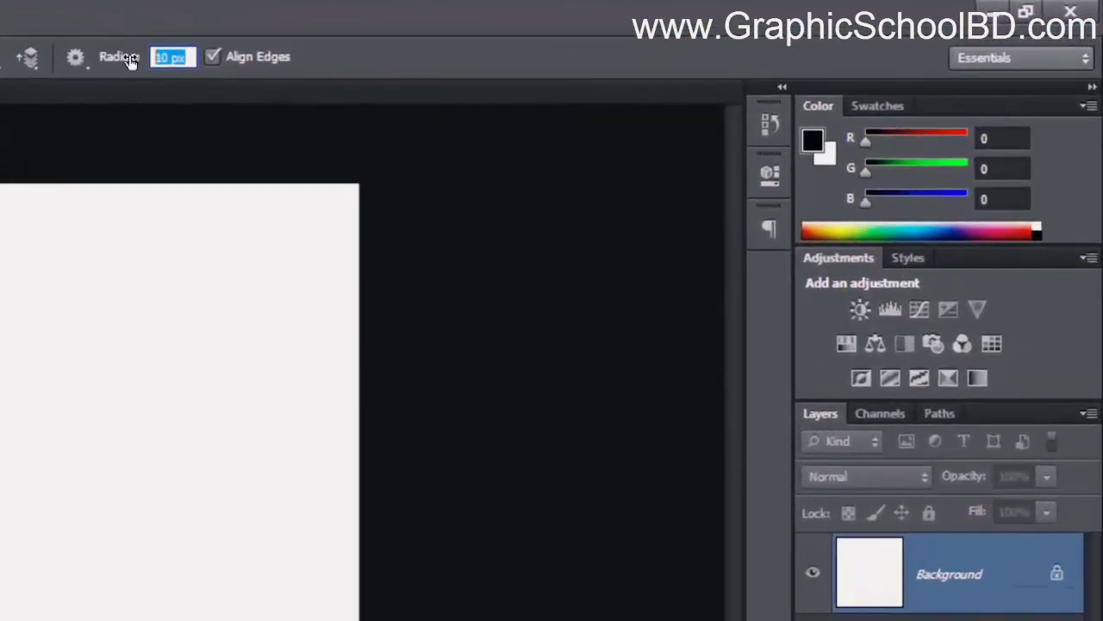
type("50")
key("Return")
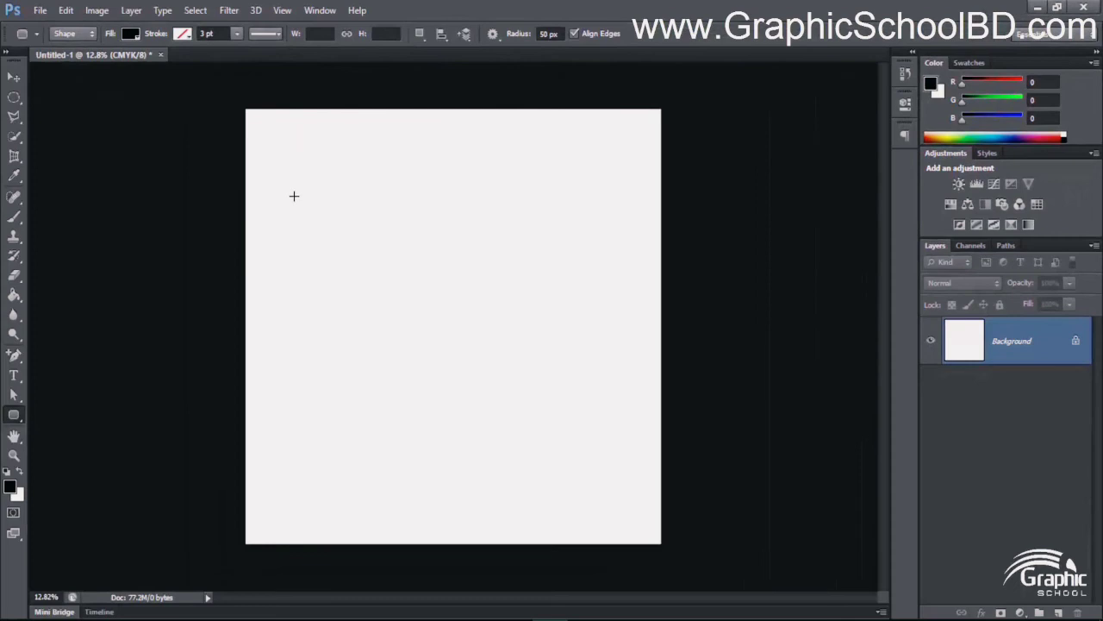
left_click_drag(294, 196, 520, 304)
scroll(522, 287, "up", 2)
scroll(512, 175, "up", 2)
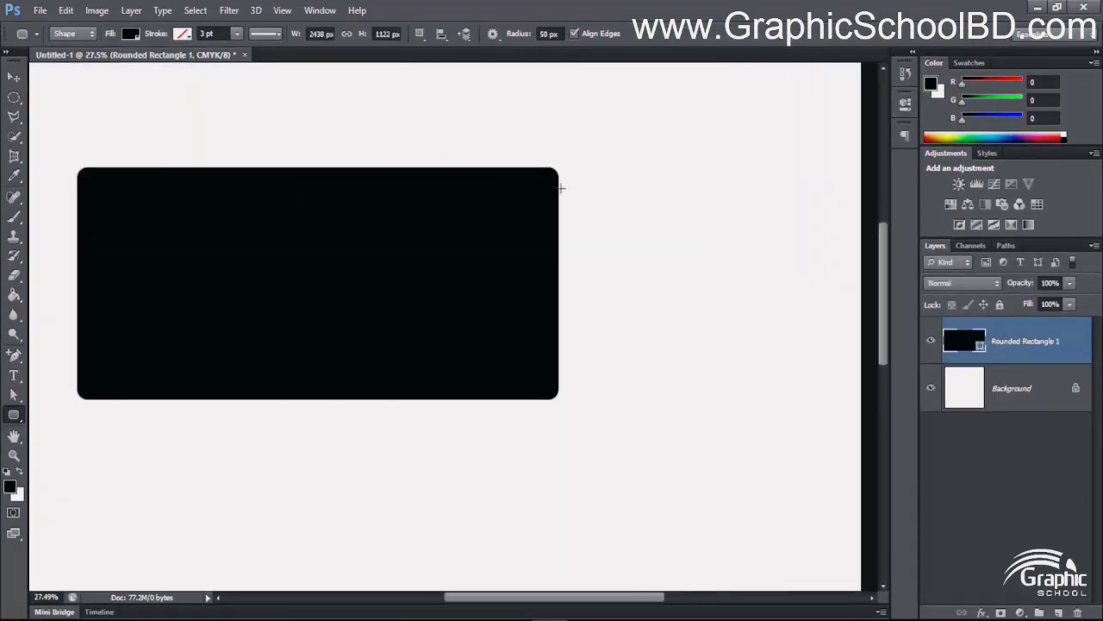
Step: Set the foreground colour to red (RGB 247, 38, 38) and replace the black shape with a rounded rectangle about 2137 × 892 px
left_click(11, 486)
left_click(554, 217)
left_click(710, 202)
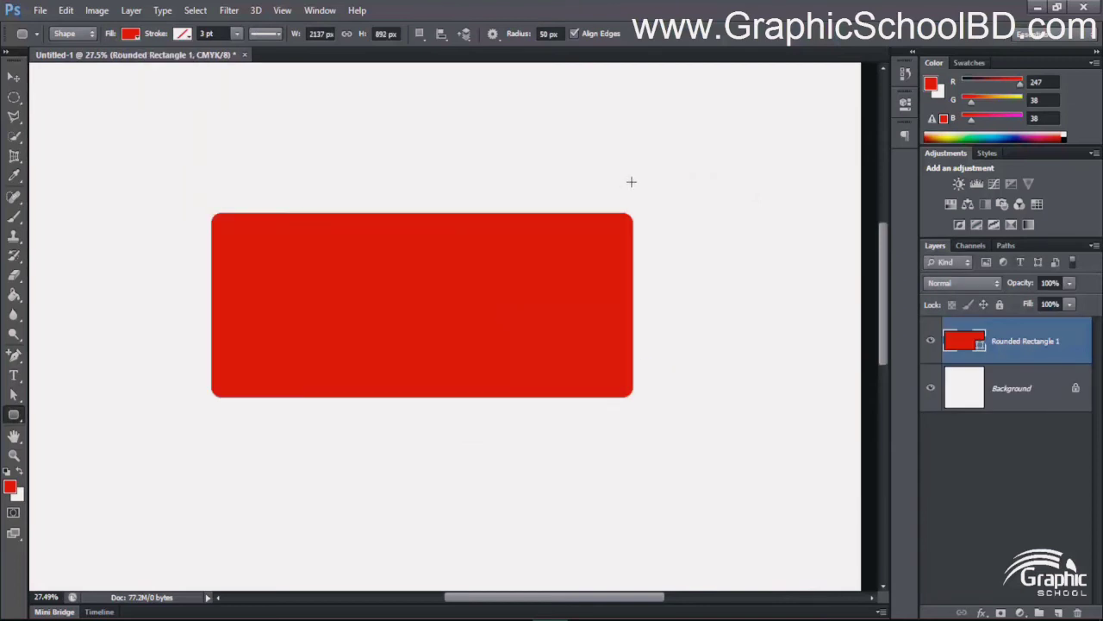
scroll(638, 224, "up", 4)
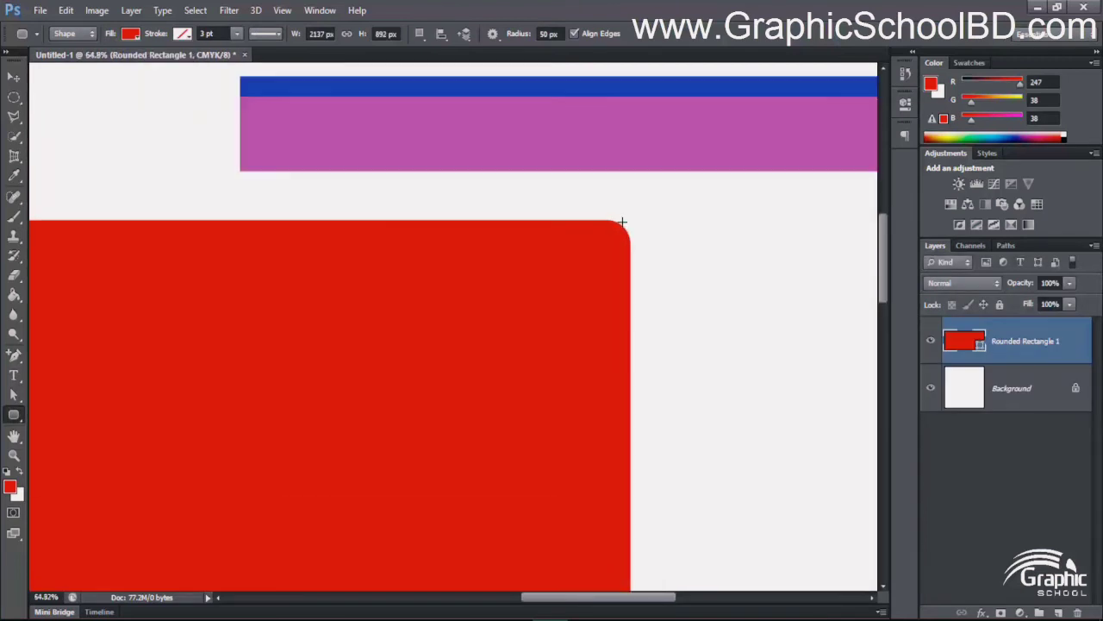
scroll(642, 284, "down", 4)
scroll(645, 306, "down", 2)
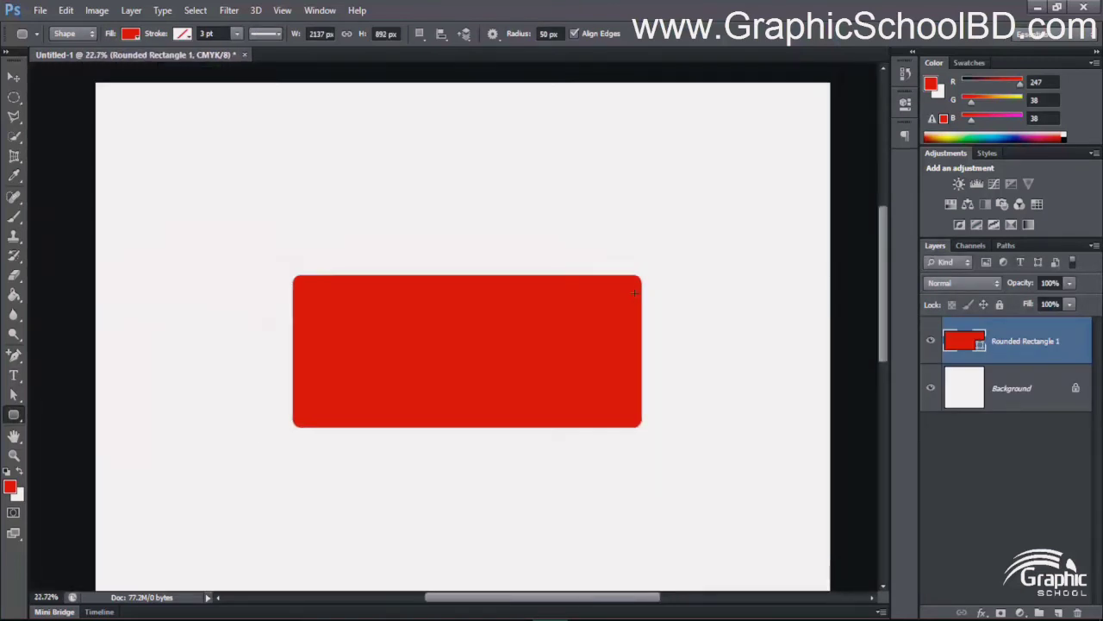
scroll(637, 289, "up", 3)
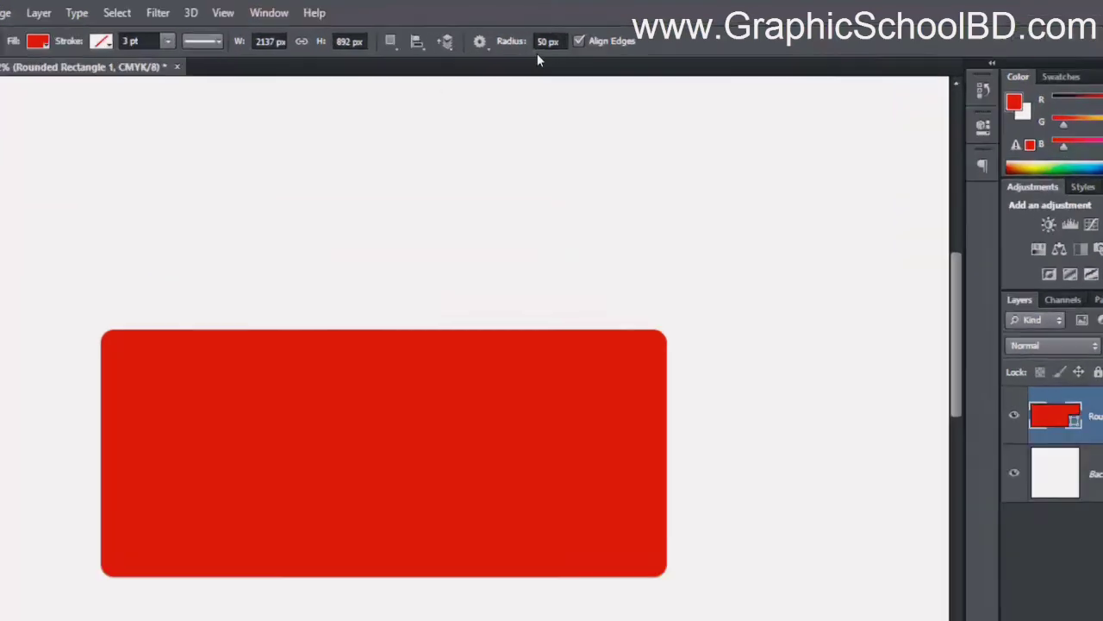
Step: Set the corner radius to 100 px, try a rounded rectangle about 1734 × 573 px above the red one, and undo it
left_click_drag(558, 34, 466, 36)
type("100")
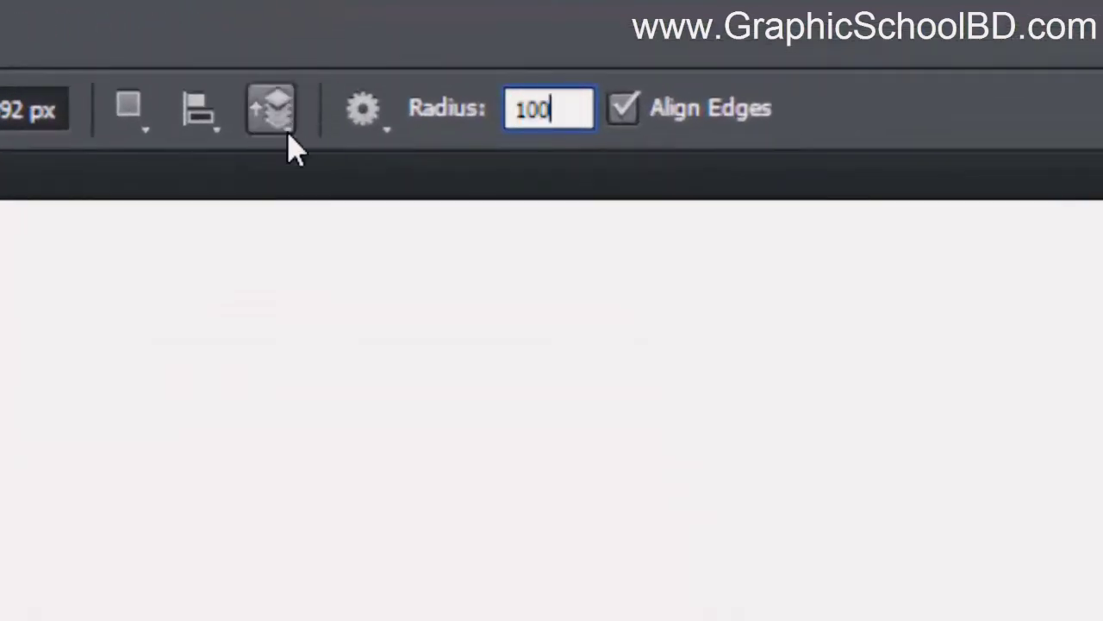
key("Return")
left_click_drag(165, 123, 591, 236)
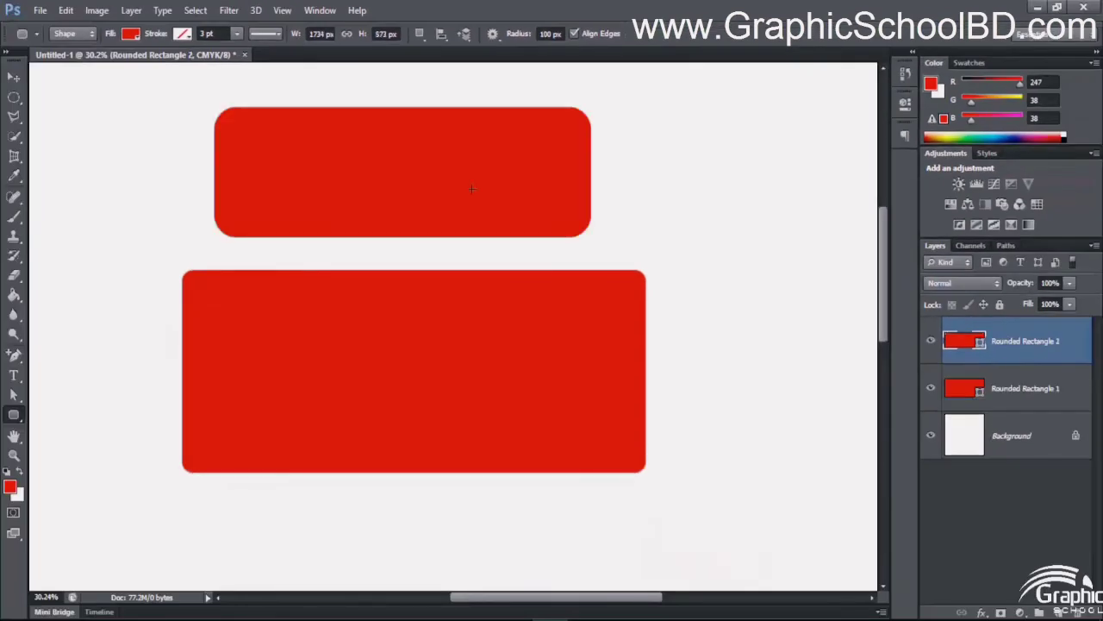
key("ctrl+z")
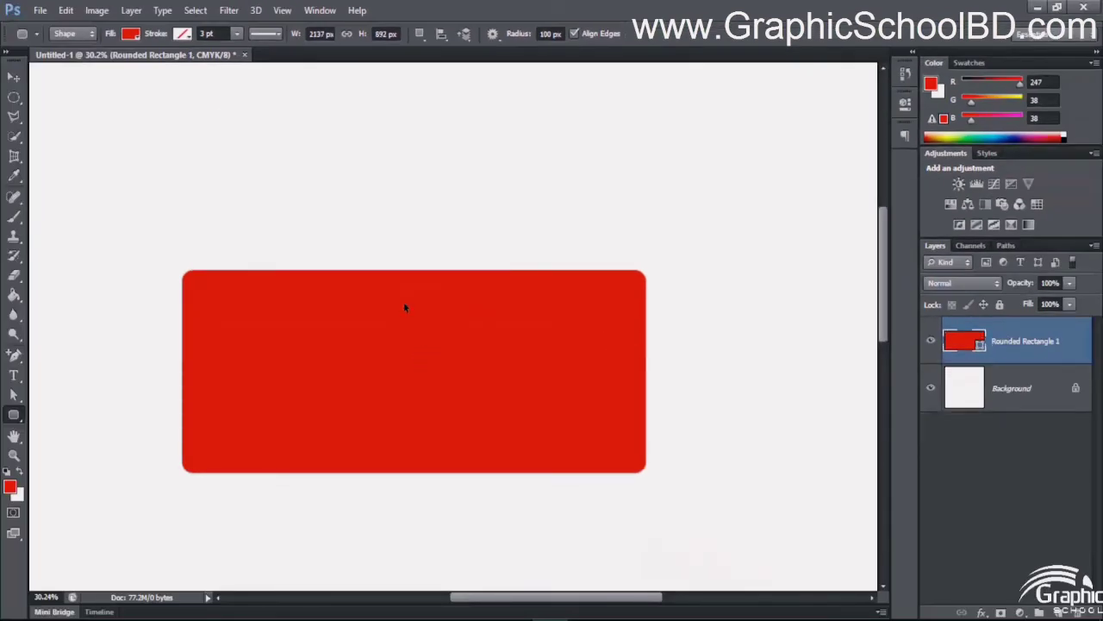
Step: Restore the undone rounded rectangle above the red one
key("ctrl+z")
scroll(394, 302, "down", 3)
left_click_drag(396, 310, 325, 341)
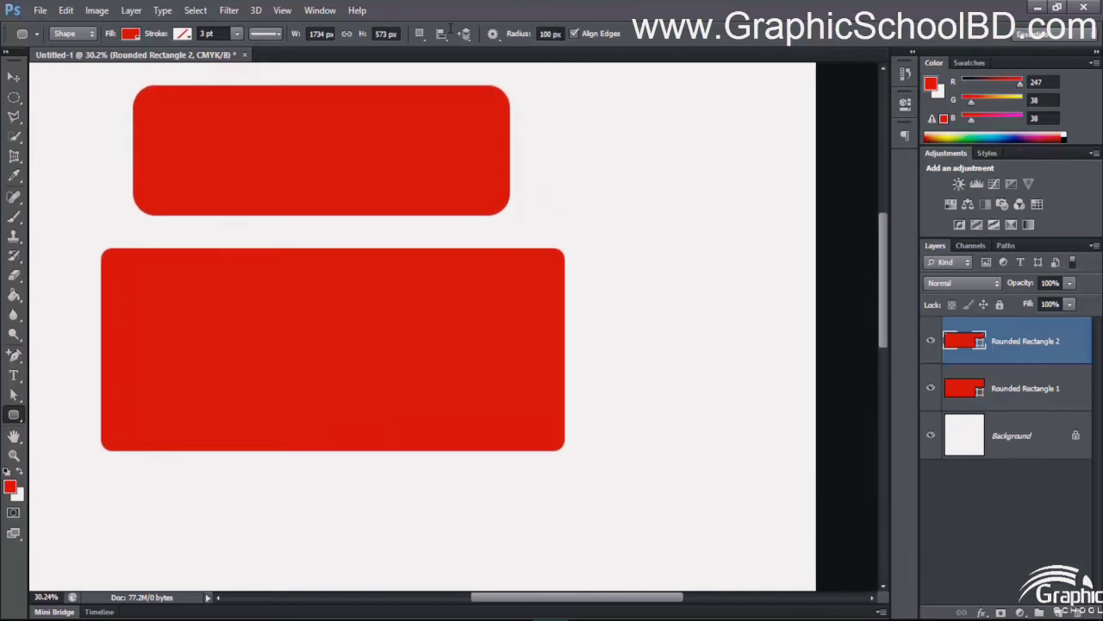
Step: Set the corner radius to 150 px, draw a rounded rectangle about 944 × 554 px beside the upper shape, and shift it slightly up and left
left_click(550, 34)
type("150")
key("Return")
left_click_drag(591, 117, 795, 243)
key("v")
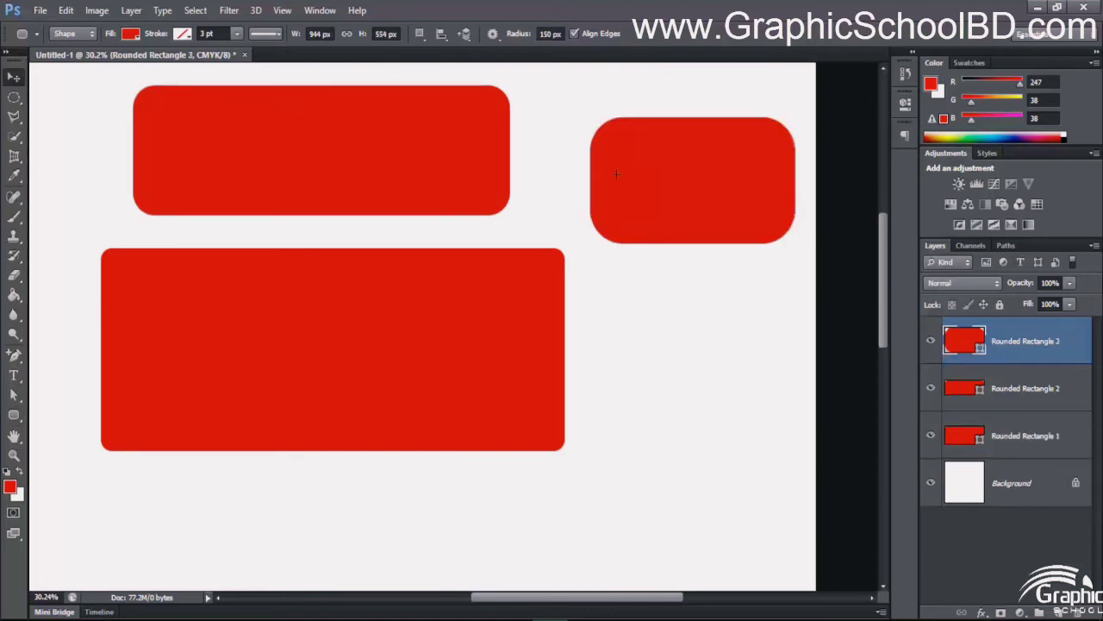
left_click_drag(643, 163, 632, 152)
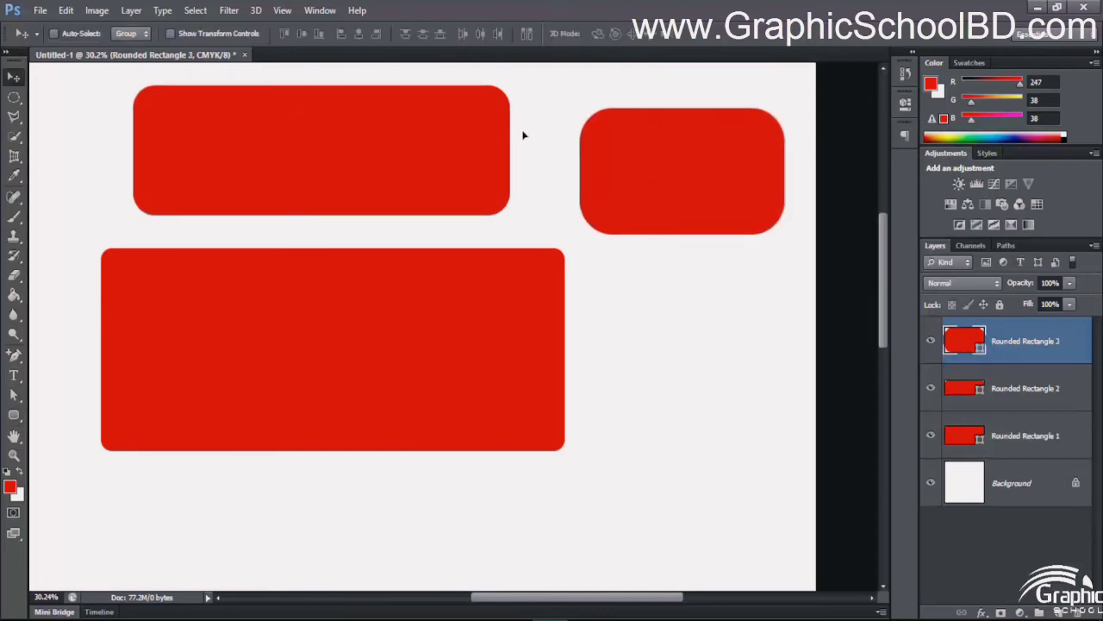
left_click_drag(655, 170, 634, 168)
Step: Delete all three red rounded rectangles, leaving only the blank background
key("Delete")
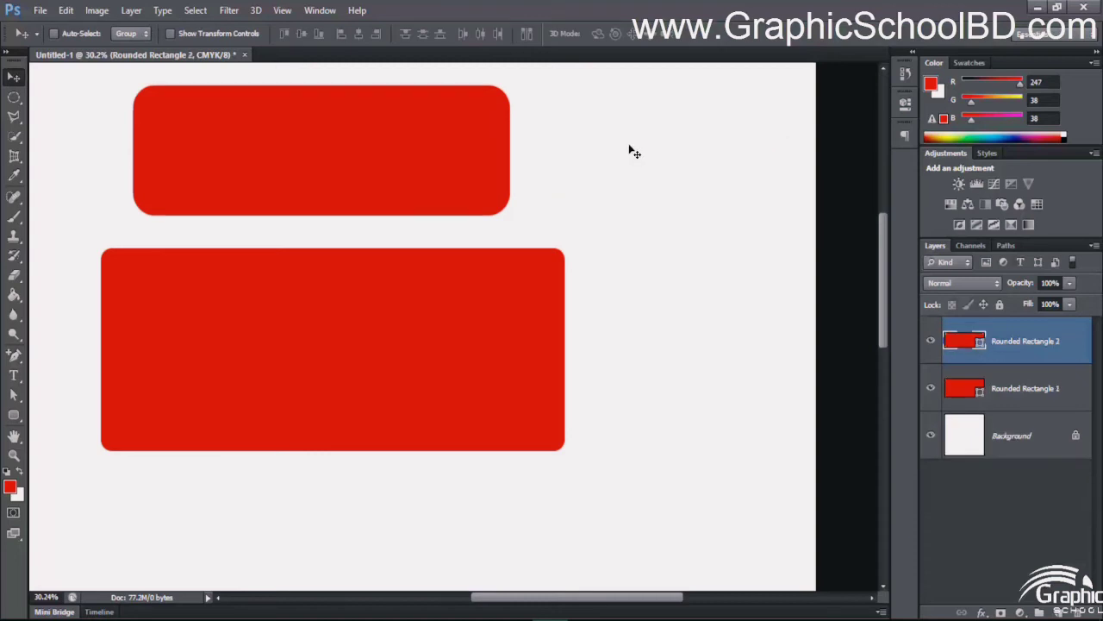
key("Delete")
key("Delete")
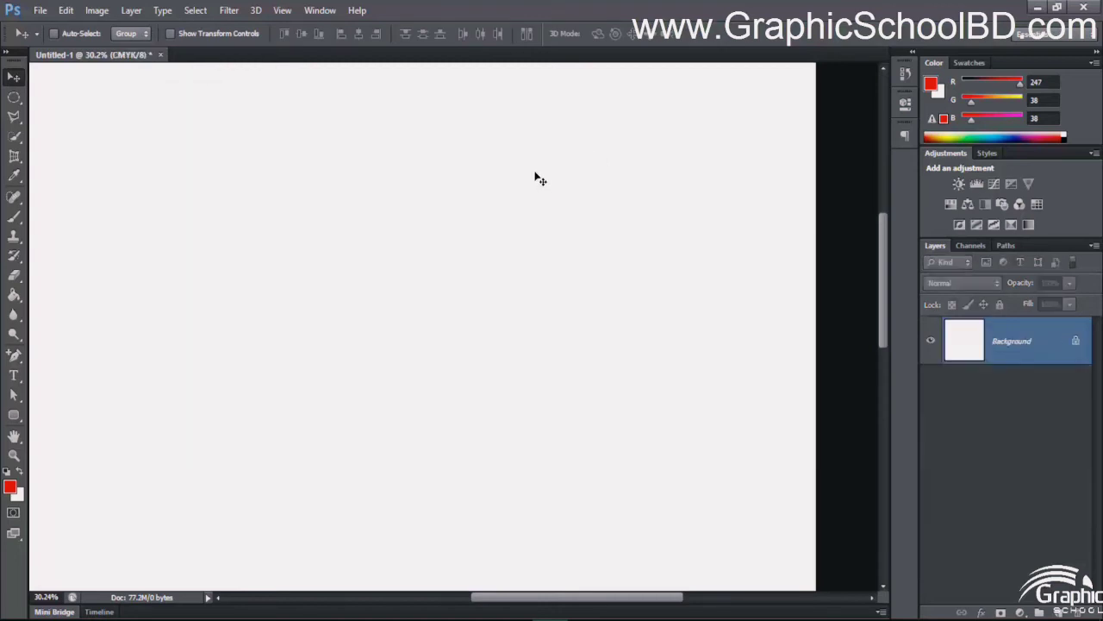
key("ctrl+0")
scroll(449, 177, "up", 1)
scroll(452, 179, "down", 3)
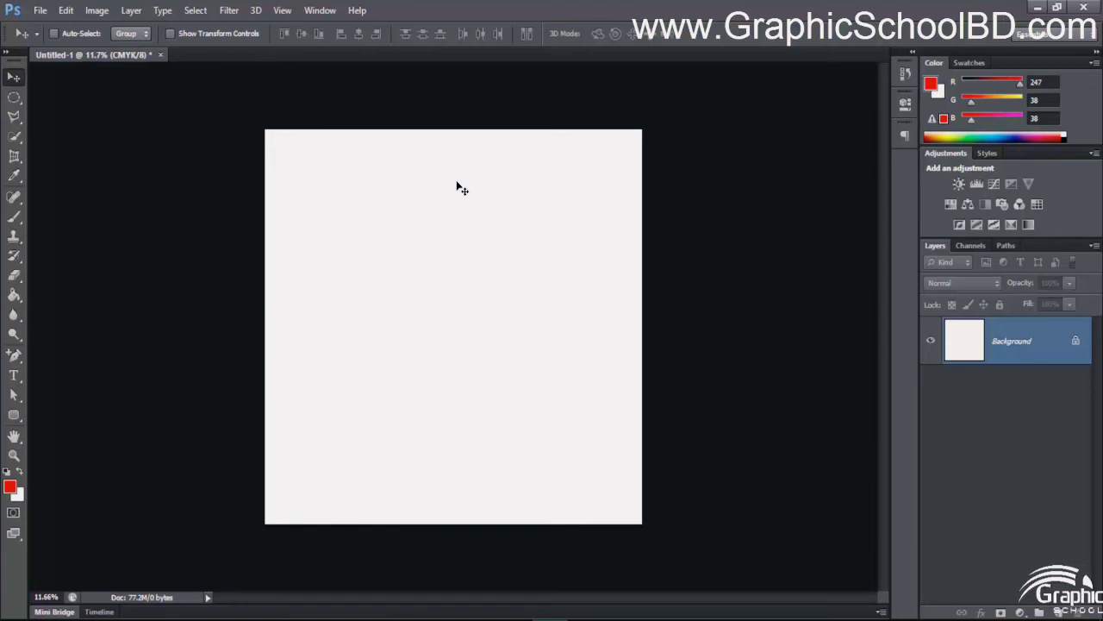
scroll(461, 188, "up", 1)
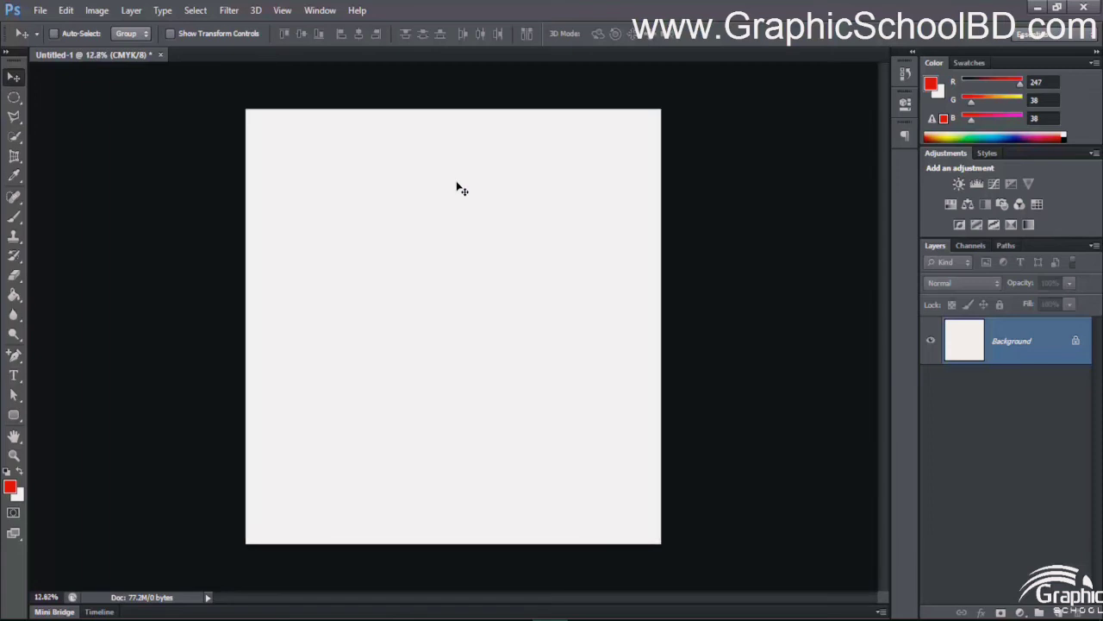
Step: Activate the Rounded Rectangle tool and create a new 3.5 × 2 inch CMYK document at 300 pixels/inch with a white background
right_click(14, 415)
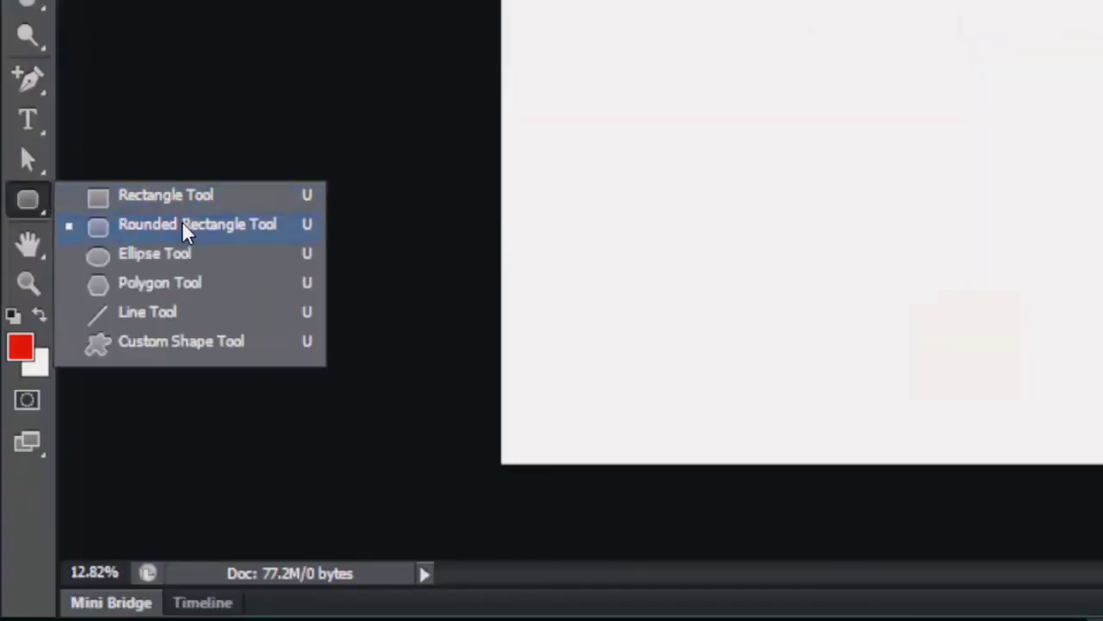
left_click(89, 429)
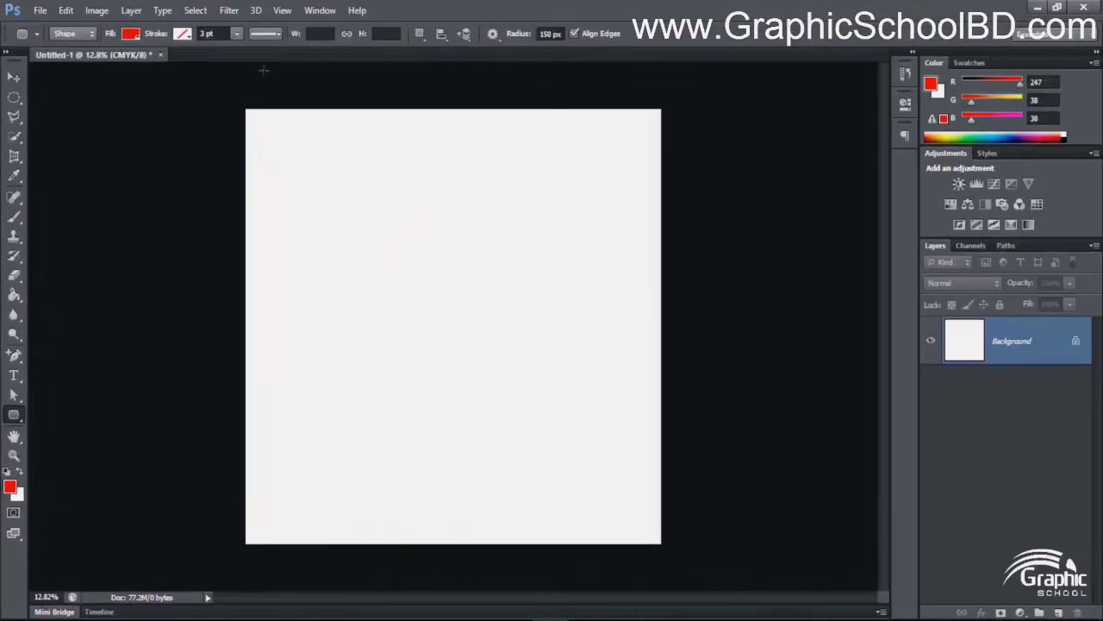
left_click(39, 10)
left_click(52, 27)
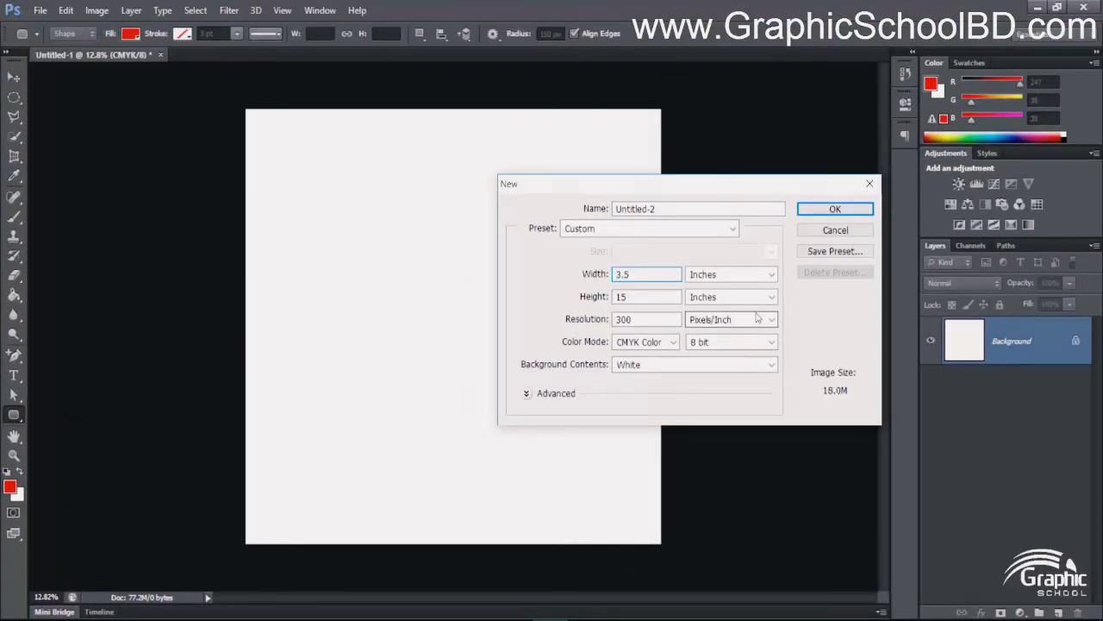
key("Tab")
type("2")
key("Return")
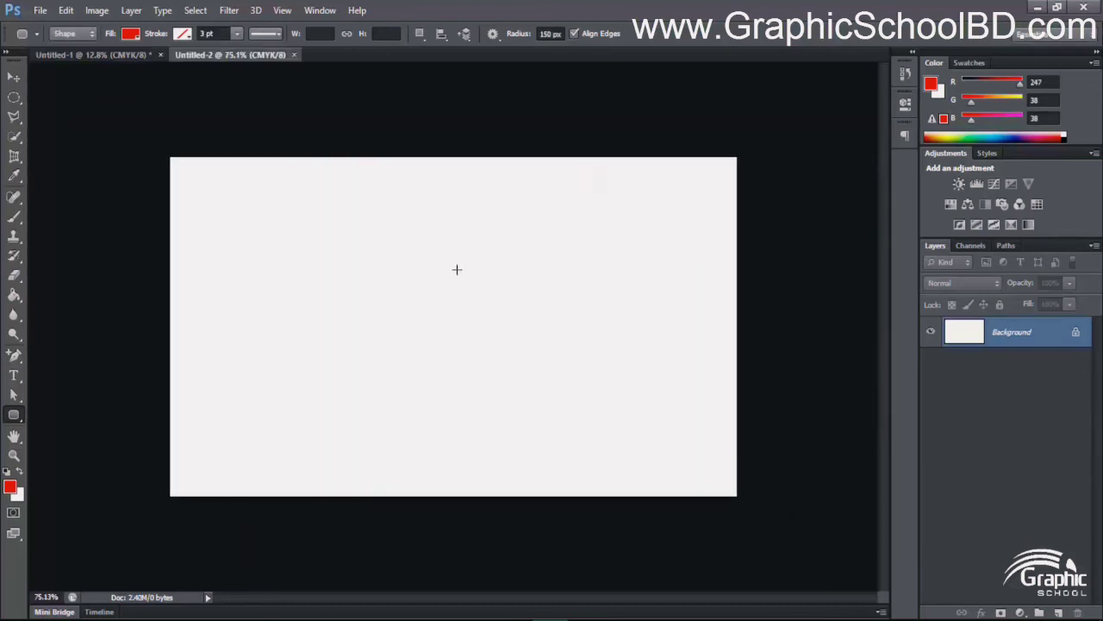
scroll(422, 214, "down", 1)
scroll(421, 214, "up", 2)
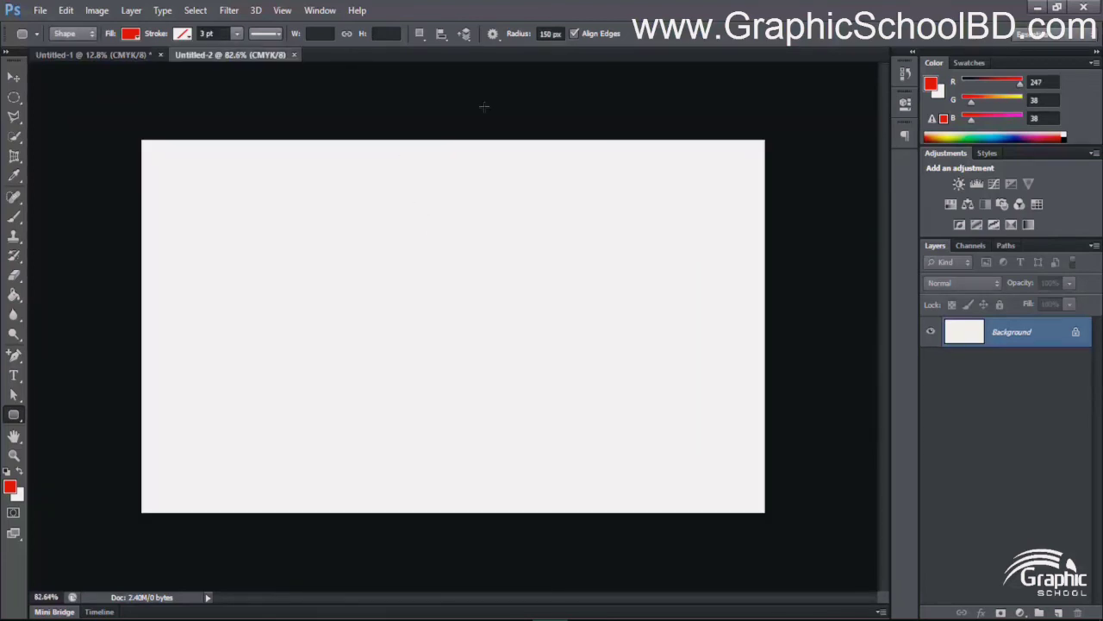
Step: Set the corner radius to 30 px and give the shape a red stroke of 1 pt
left_click_drag(562, 34, 480, 37)
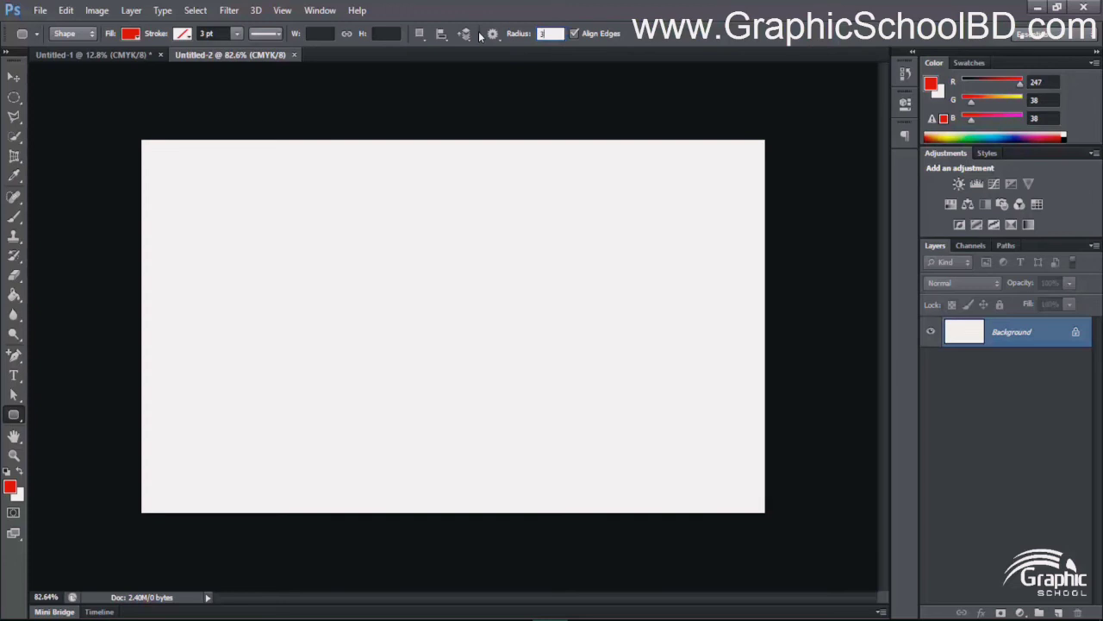
type("30")
key("Return")
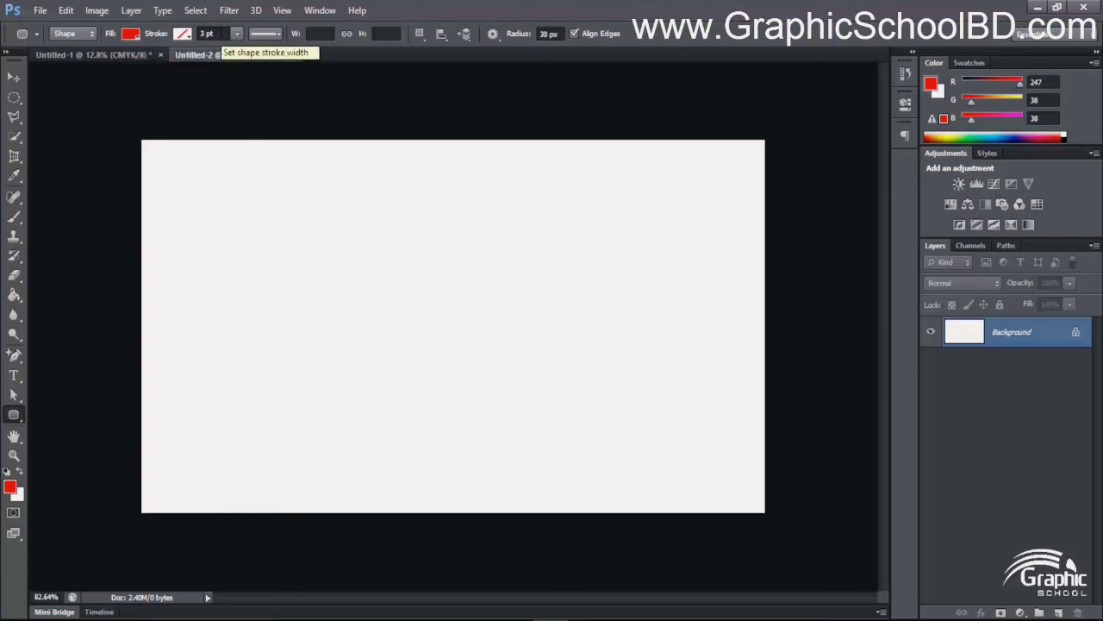
left_click(208, 33)
key("Return")
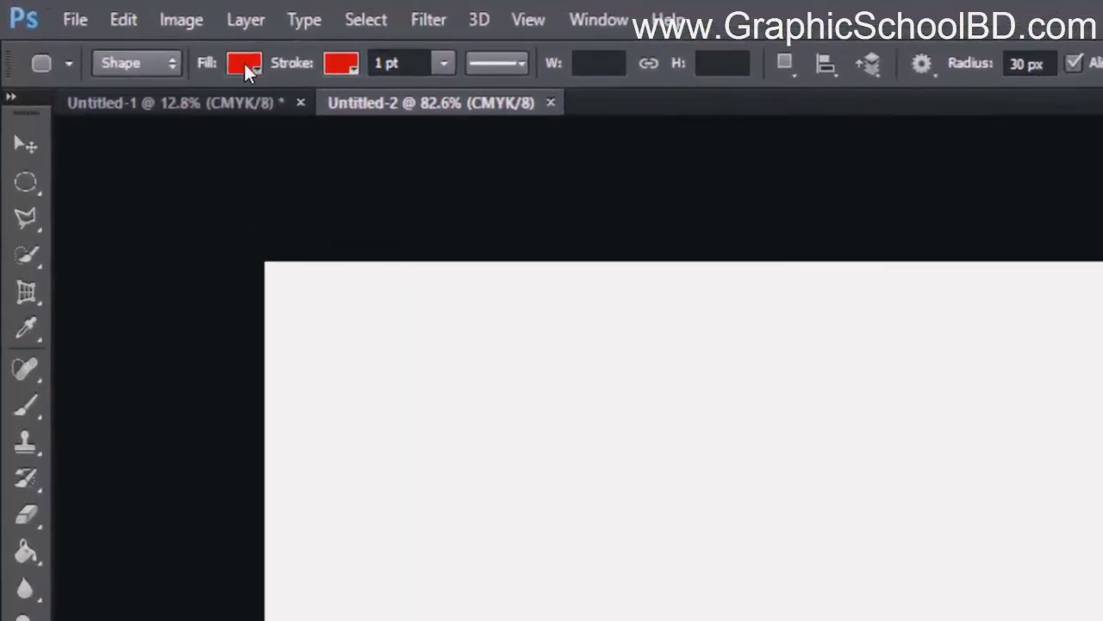
Step: Set the shape fill to none, keep the red stroke colour, and enter a stroke width of 1 pt
left_click(246, 65)
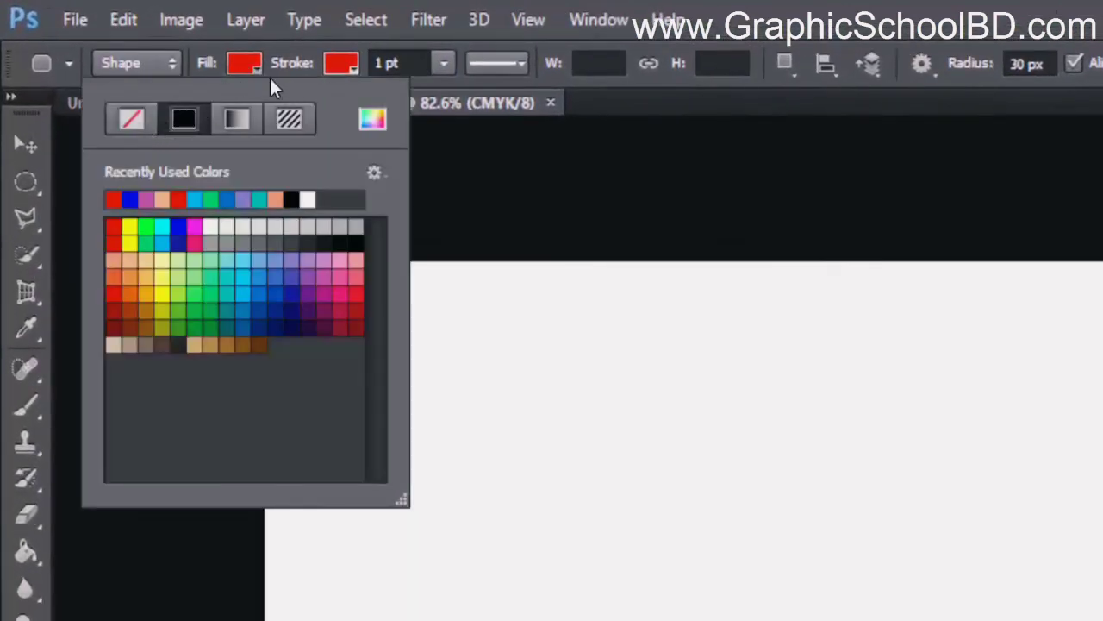
left_click(127, 120)
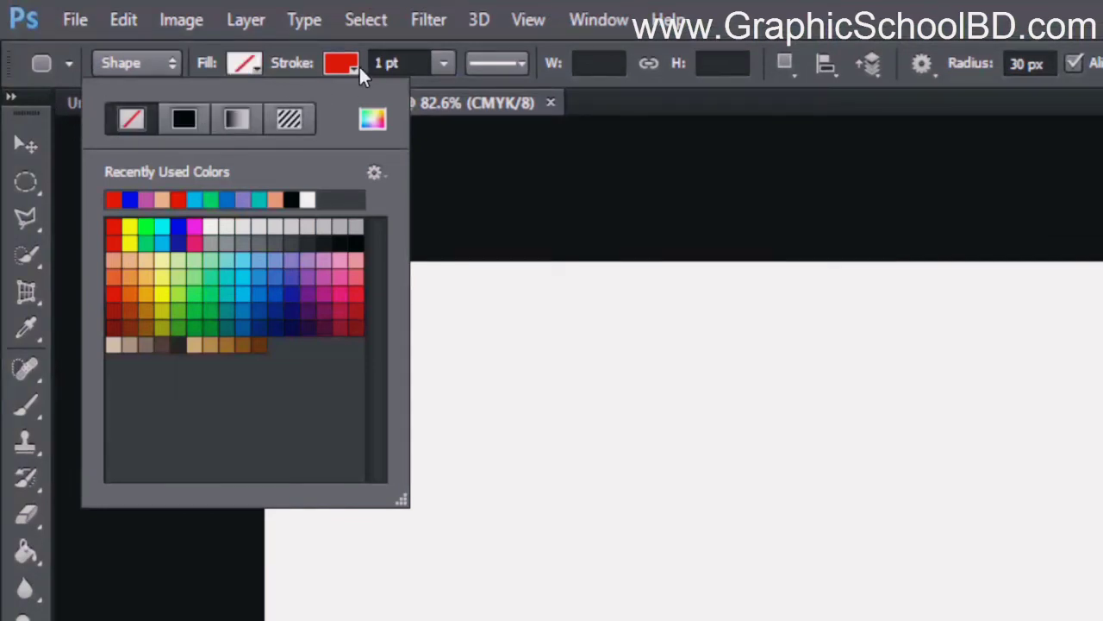
left_click(323, 66)
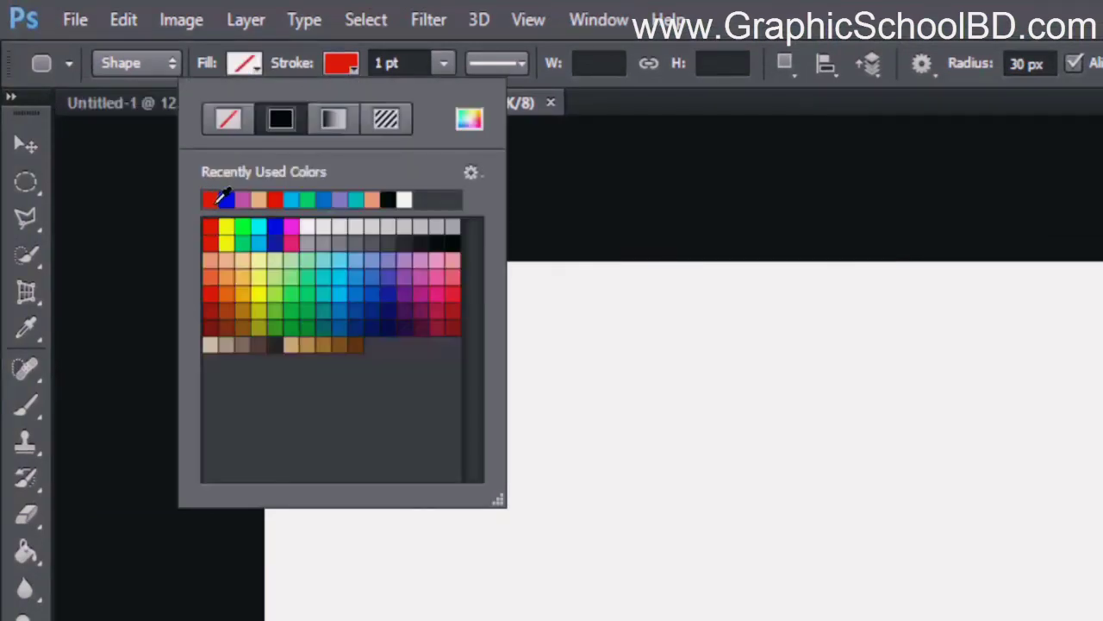
left_click(414, 67)
left_click_drag(422, 66, 302, 71)
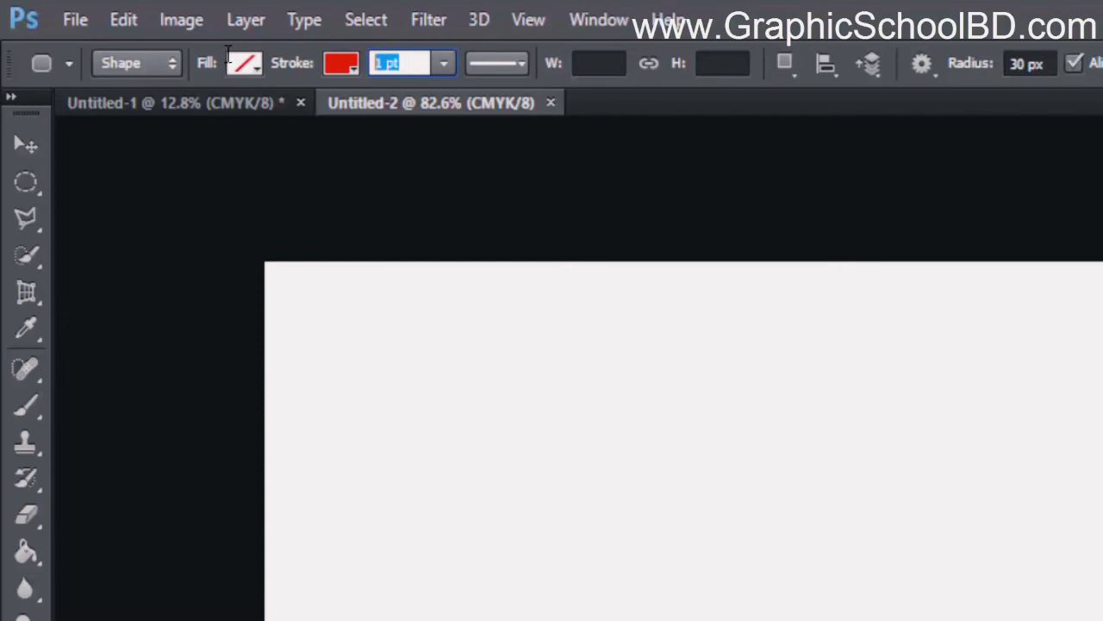
type("1")
key("Return")
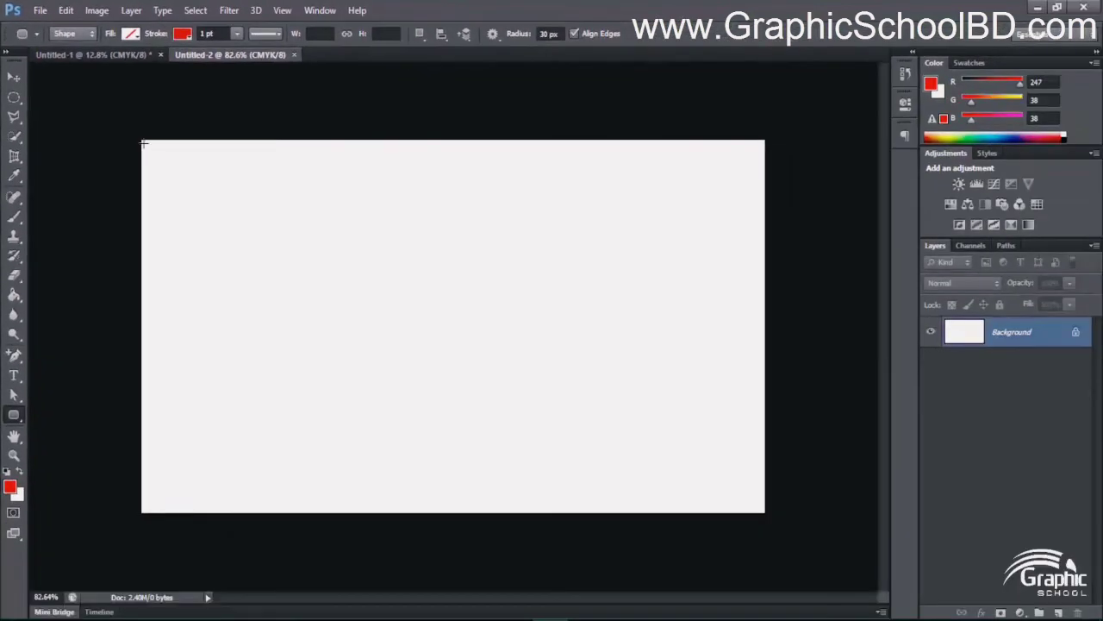
Step: Draw a red-outlined rounded rectangle about 1025 × 580 px just inside the canvas edges, and remove it
mouse_move(148, 147)
left_mouse_down()
mouse_move(532, 397)
mouse_move(753, 517)
mouse_move(754, 503)
left_mouse_up()
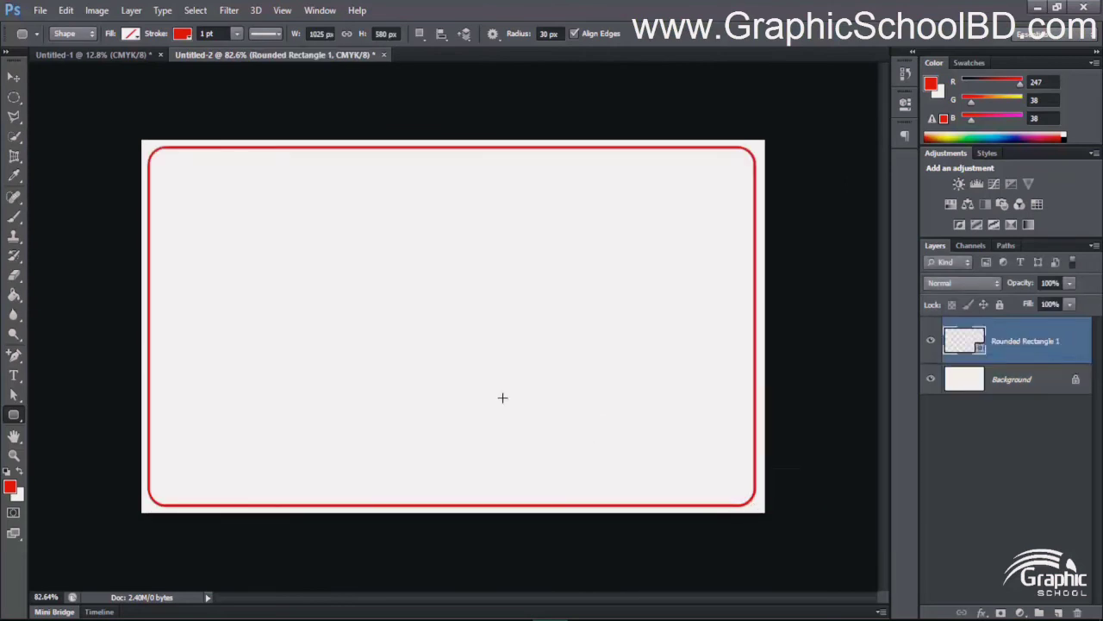
key("ctrl+minus")
key("v")
key("ctrl+0")
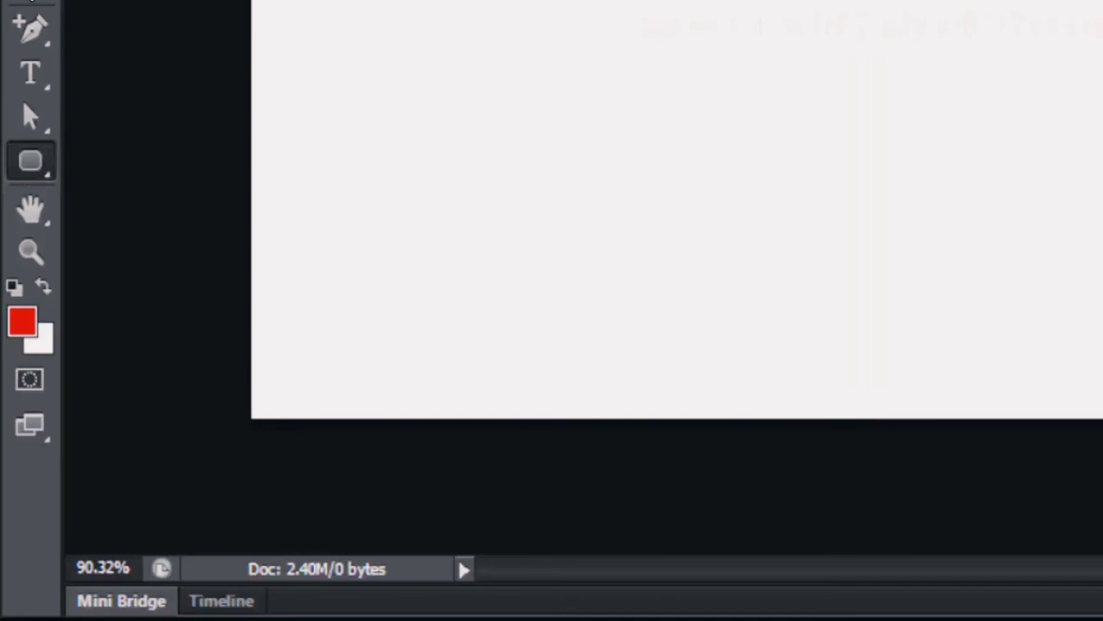
left_click(14, 414)
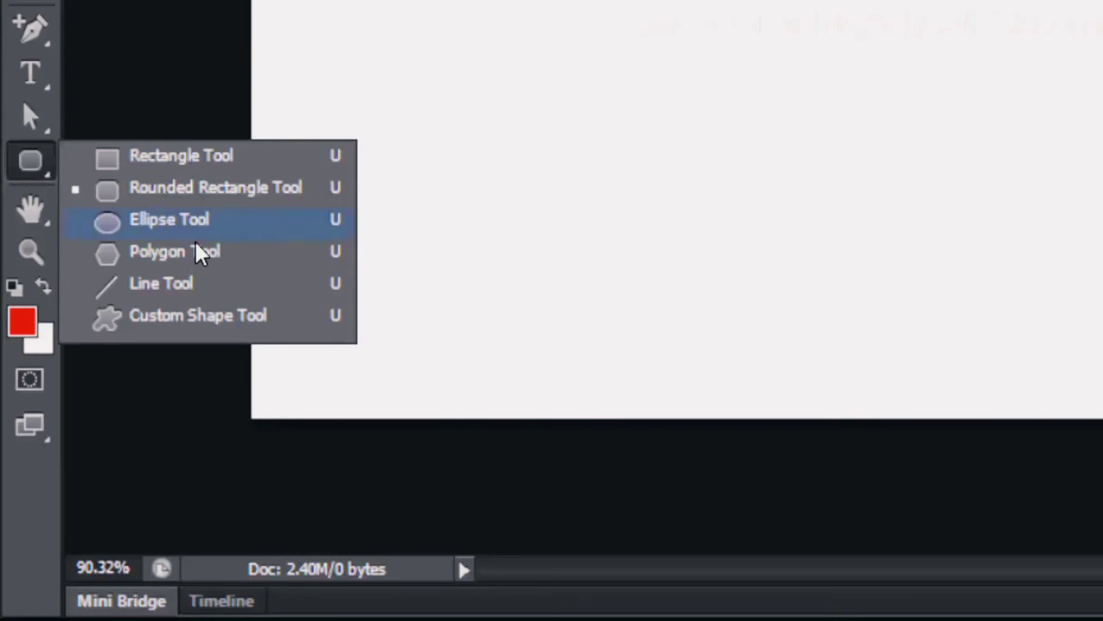
left_click(169, 219)
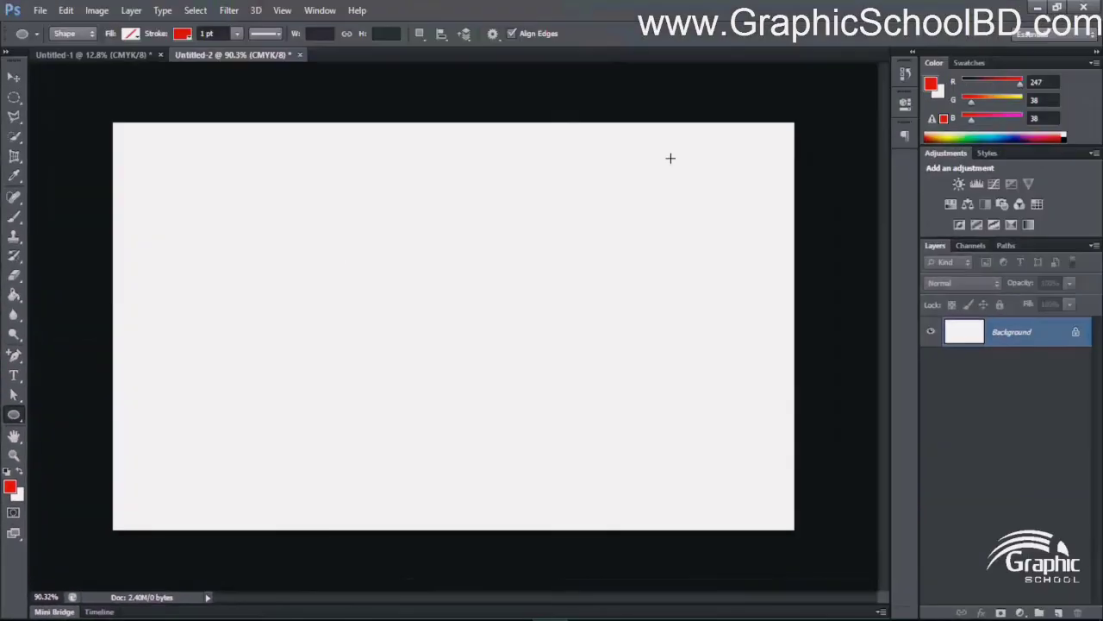
left_click(14, 415)
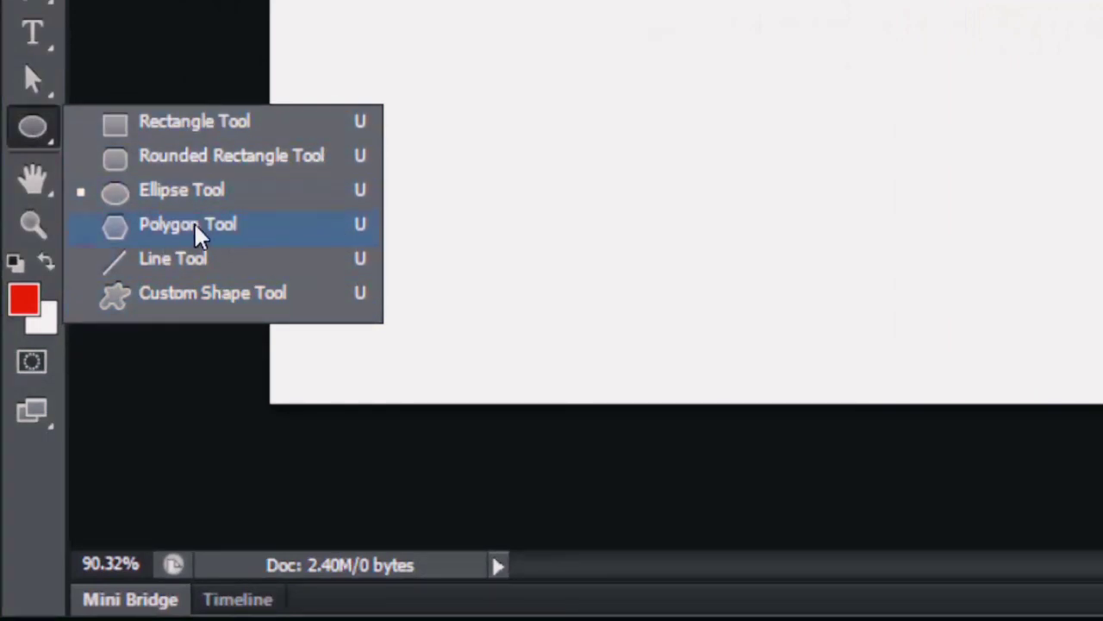
left_click(208, 197)
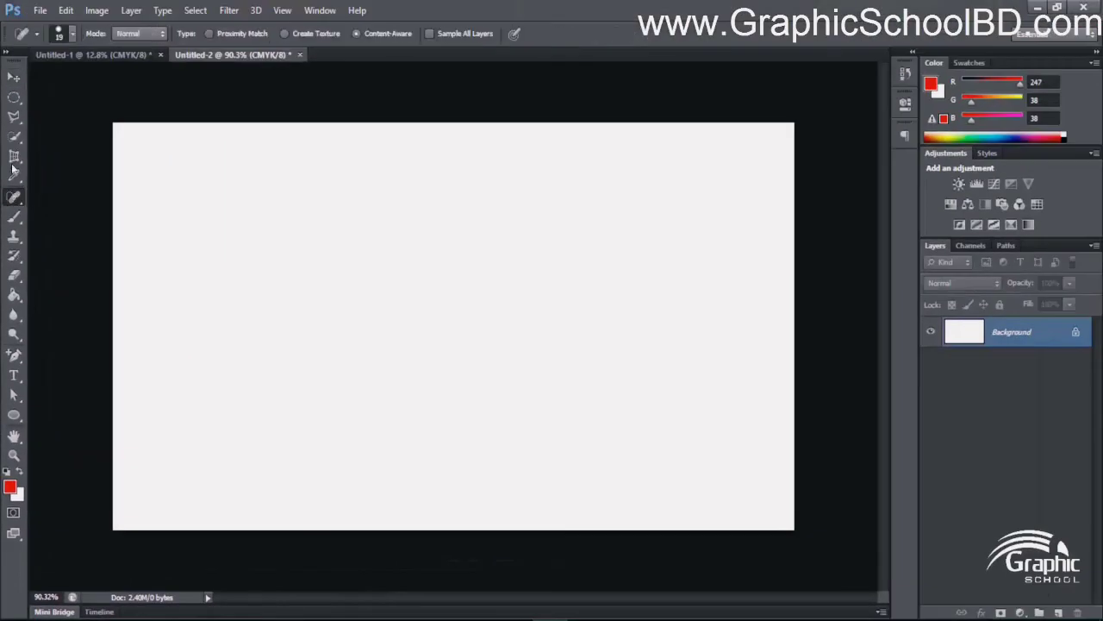
left_click(15, 79)
key("u")
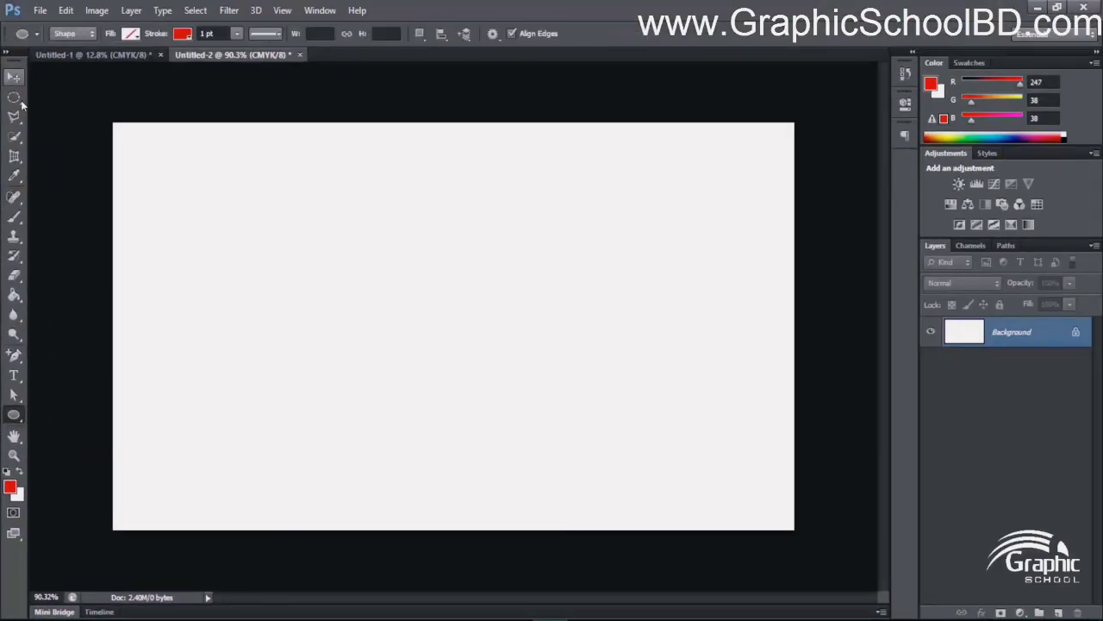
left_click(14, 412)
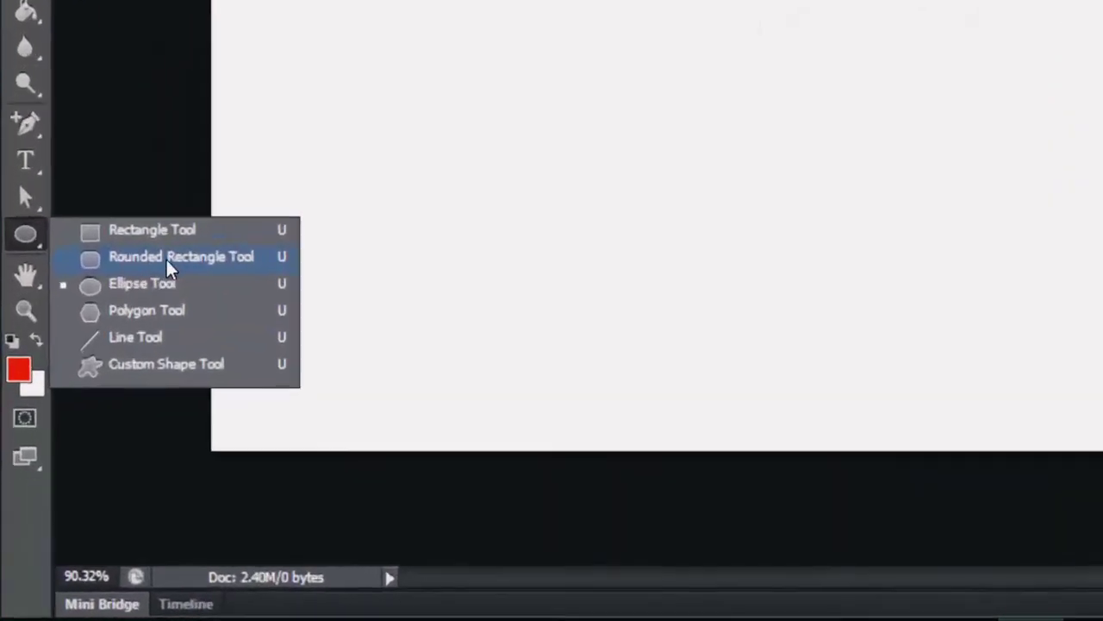
left_click(100, 417)
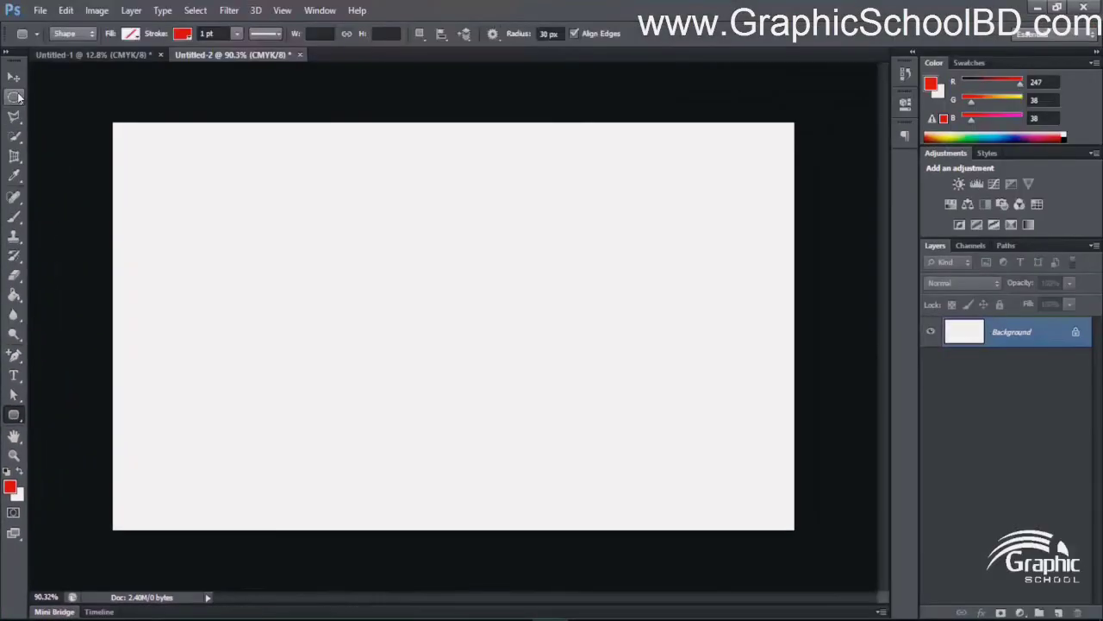
left_click(16, 96)
key("b")
left_click(14, 77)
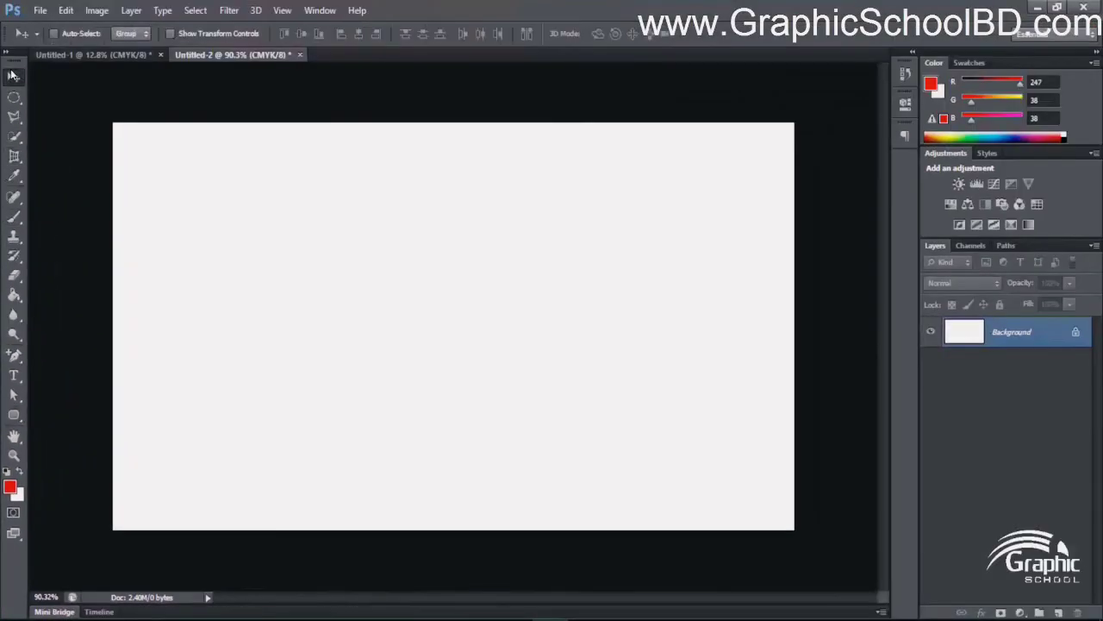
Step: Draw a wide, flat red-outlined ellipse about 797 × 74 px across the upper part of the canvas
left_click(15, 415)
right_click(14, 414)
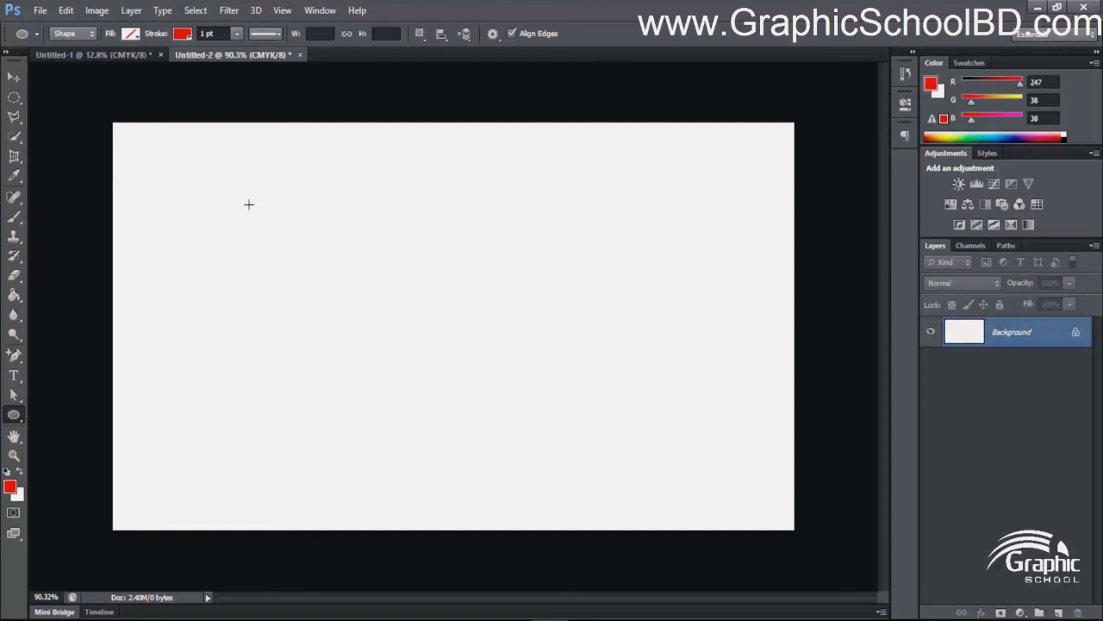
left_click_drag(194, 194, 701, 231)
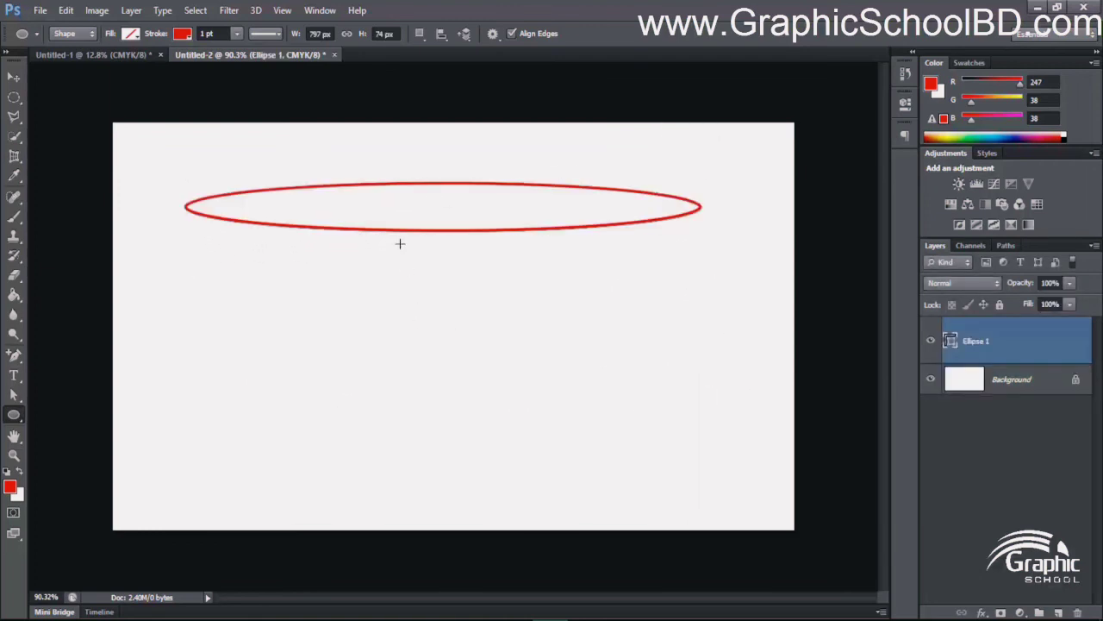
Step: Remove the ellipse's stroke and fill it with red
left_click(183, 33)
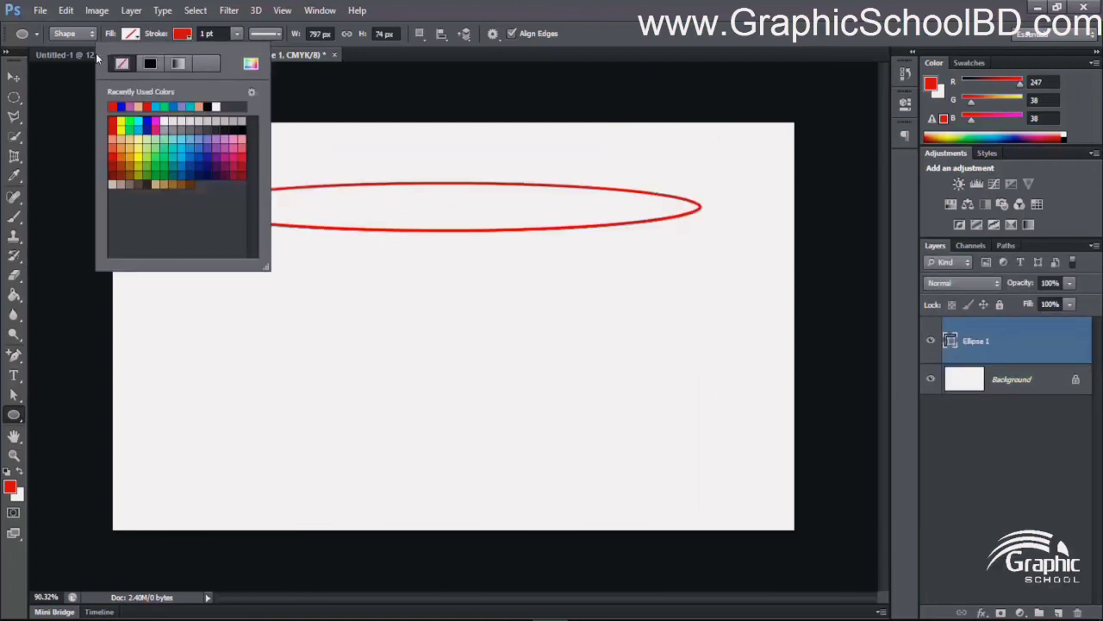
left_click(122, 63)
left_click(130, 33)
left_click(62, 106)
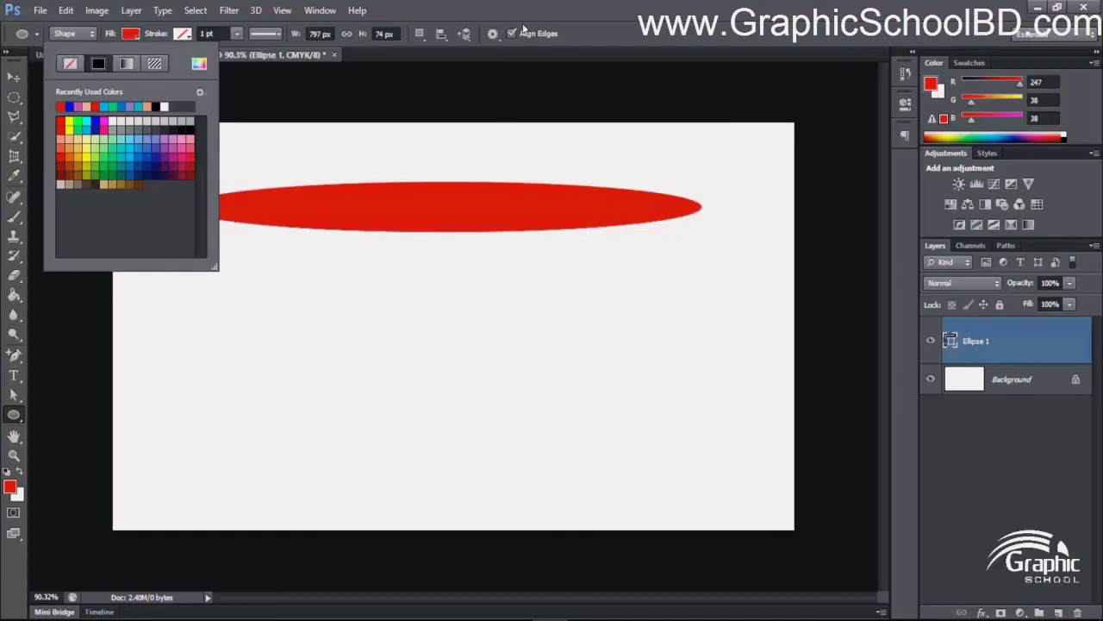
left_click(475, 24)
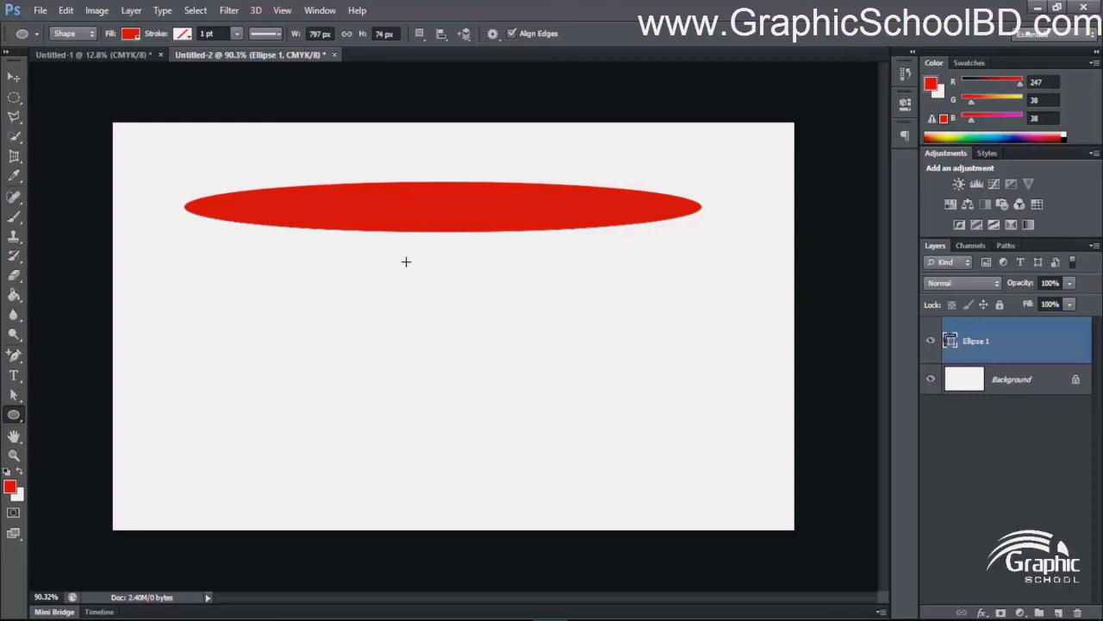
Step: Try two perfect circles below the ellipse, the second about 278 × 278 px, undoing each one
left_click_drag(383, 284, 403, 314)
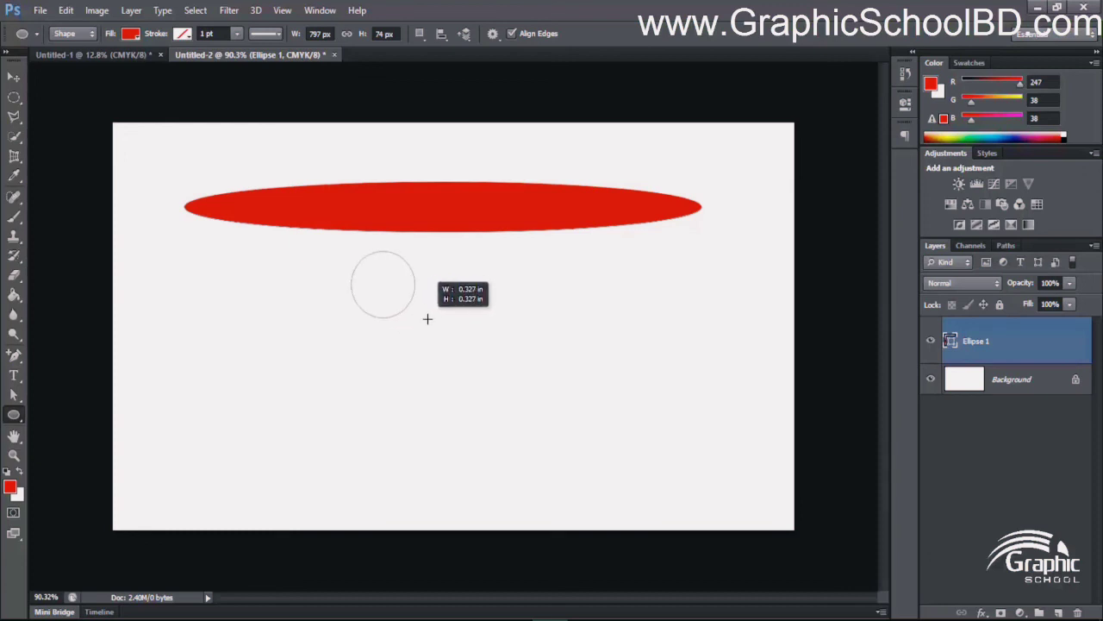
left_click_drag(427, 319, 618, 438)
key("ctrl+z")
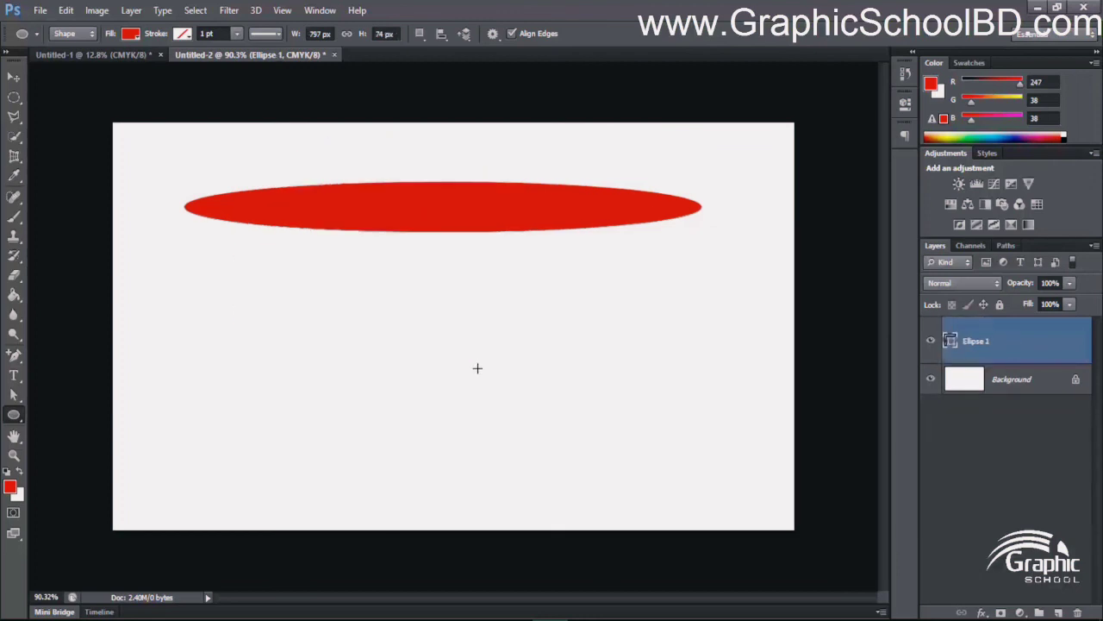
left_click_drag(400, 354, 546, 494)
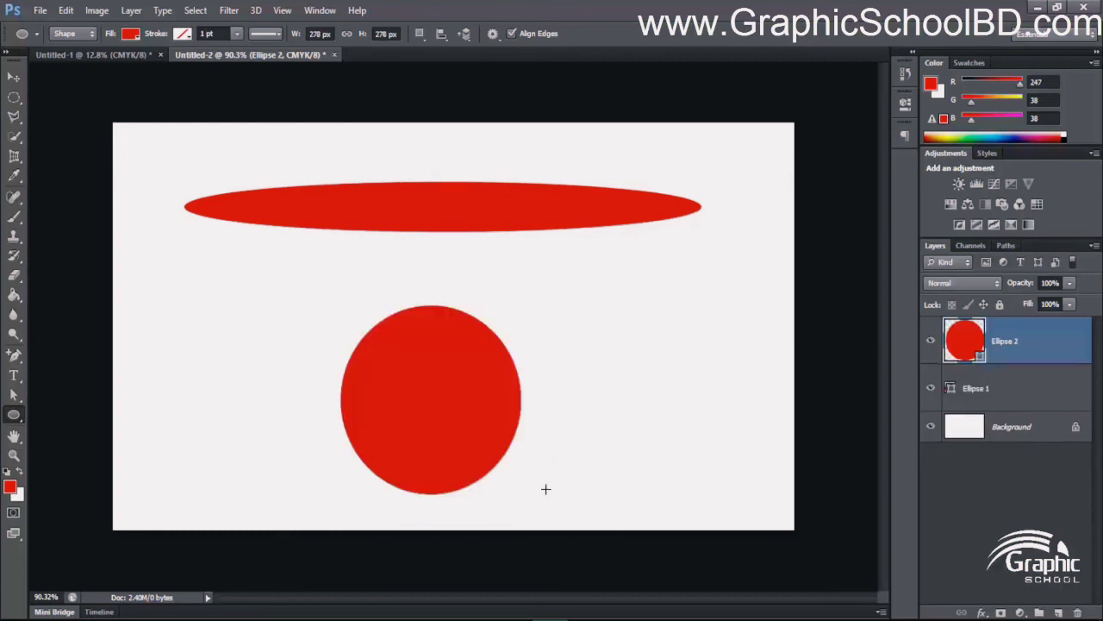
key("ctrl+z")
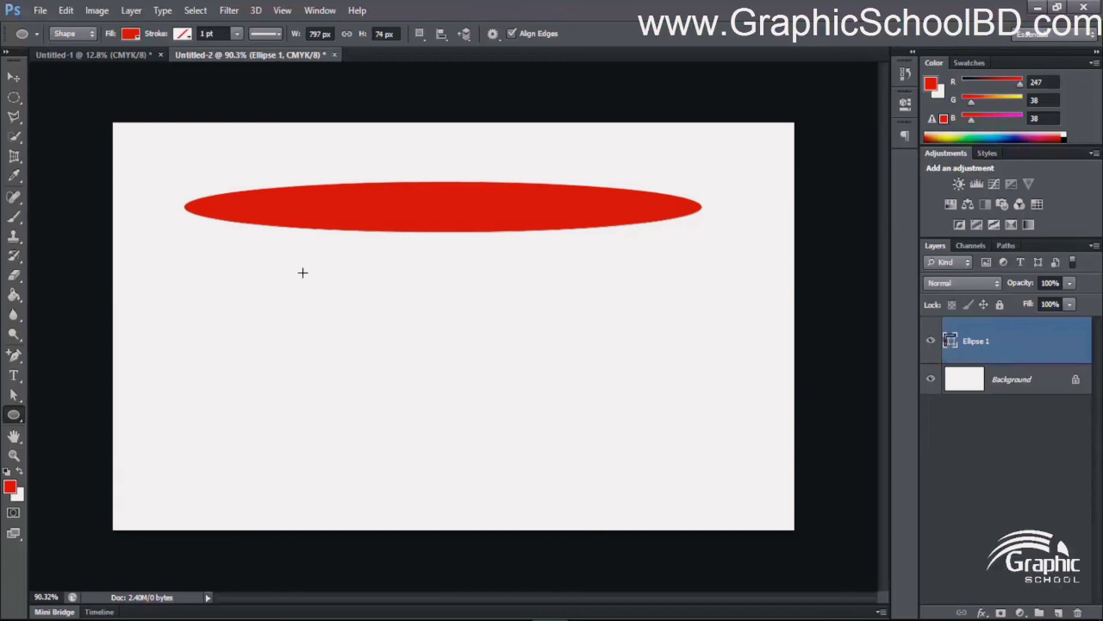
Step: Draw another ellipse shape in the empty area below the red ellipse
left_click_drag(303, 272, 802, 522)
key("space")
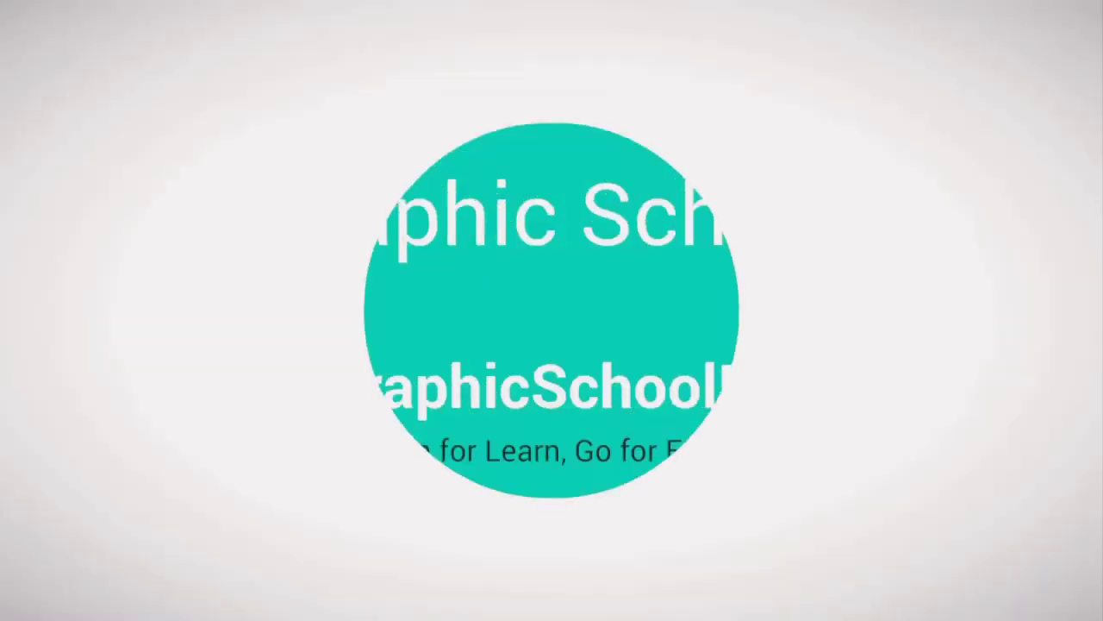